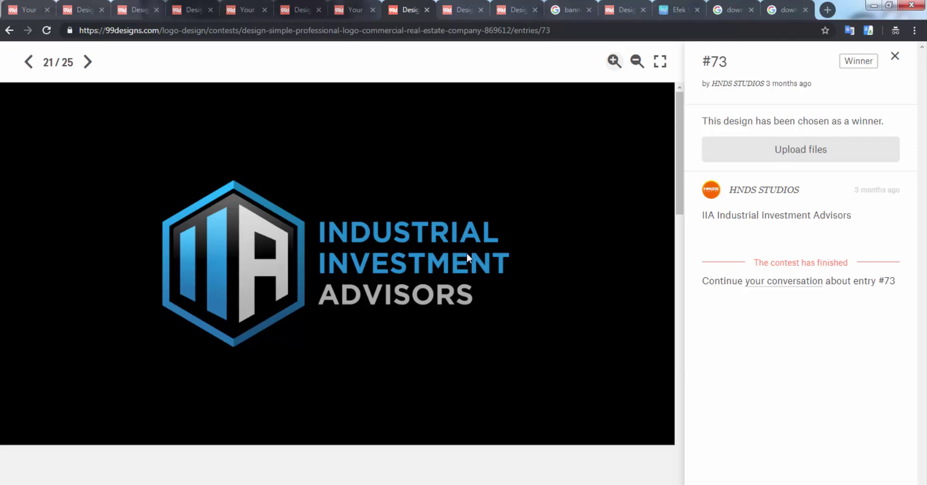
Examine the colour variations of winning logo entry #73 and close its detail view.
scroll(582, 251, down, 8)
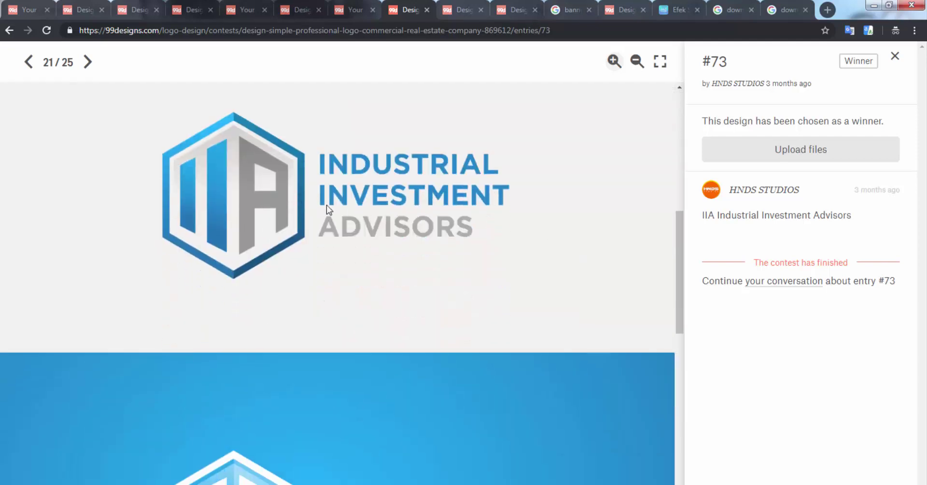
scroll(329, 197, down, 5)
scroll(315, 191, down, 5)
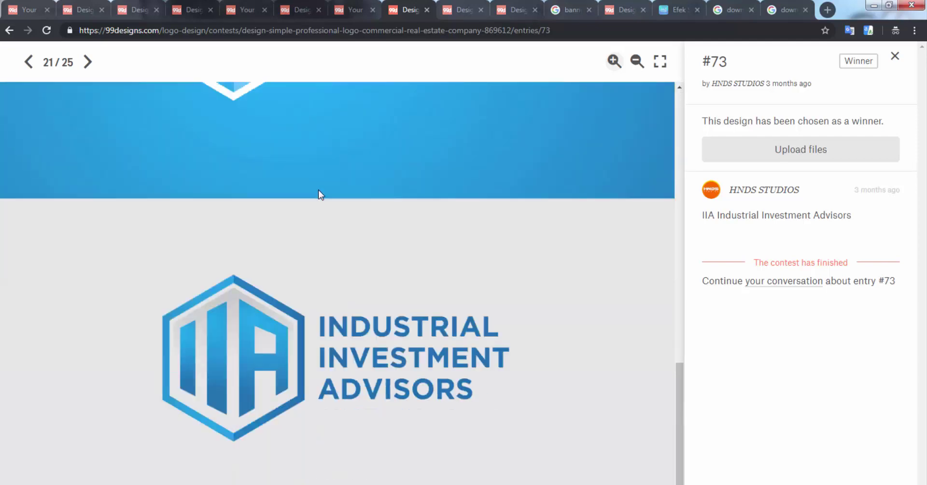
scroll(487, 261, up, 10)
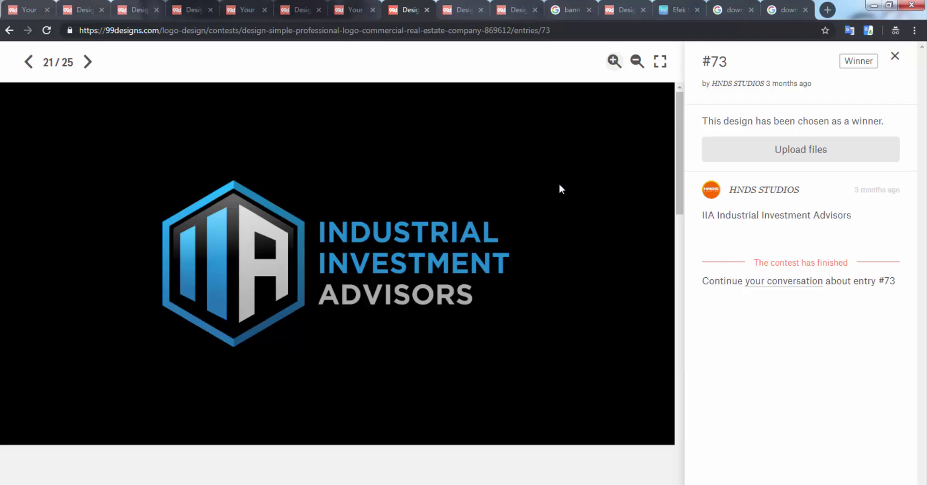
click(895, 56)
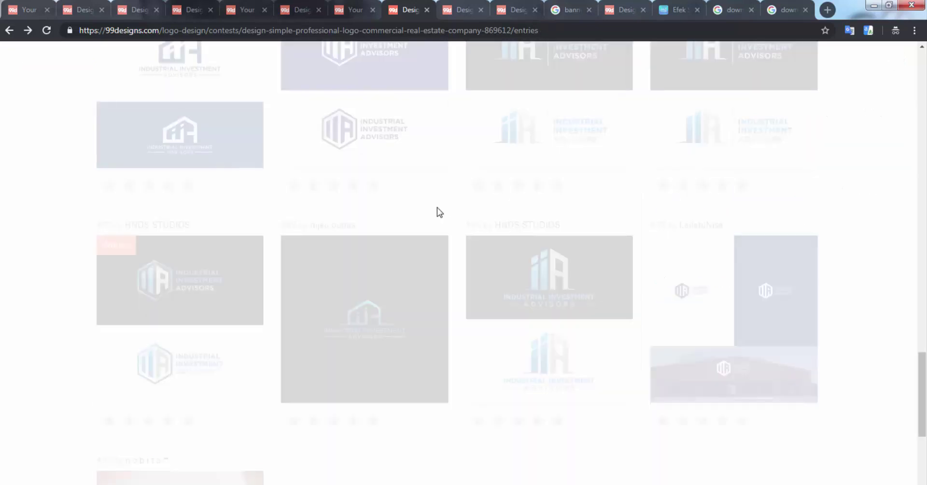
Browse the entries of the commercial real estate logo contest and check the winner's prize amount.
scroll(439, 212, up, 5)
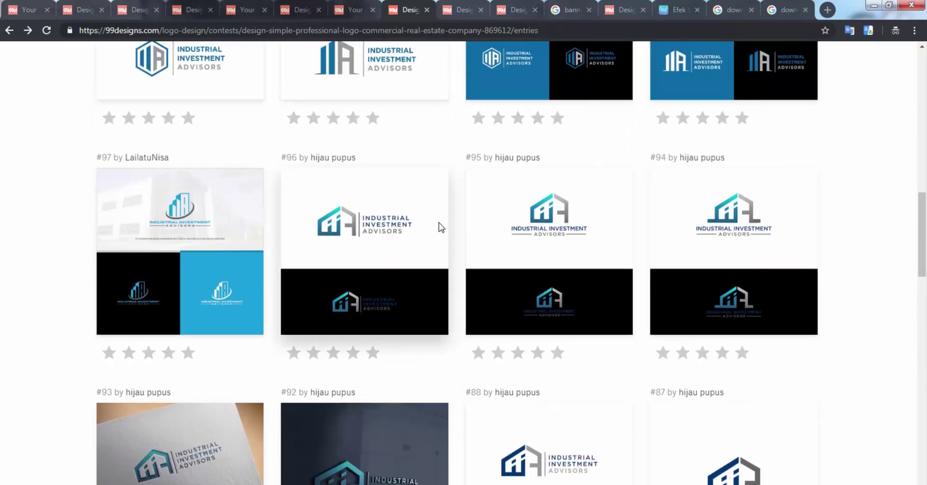
scroll(440, 224, down, 15)
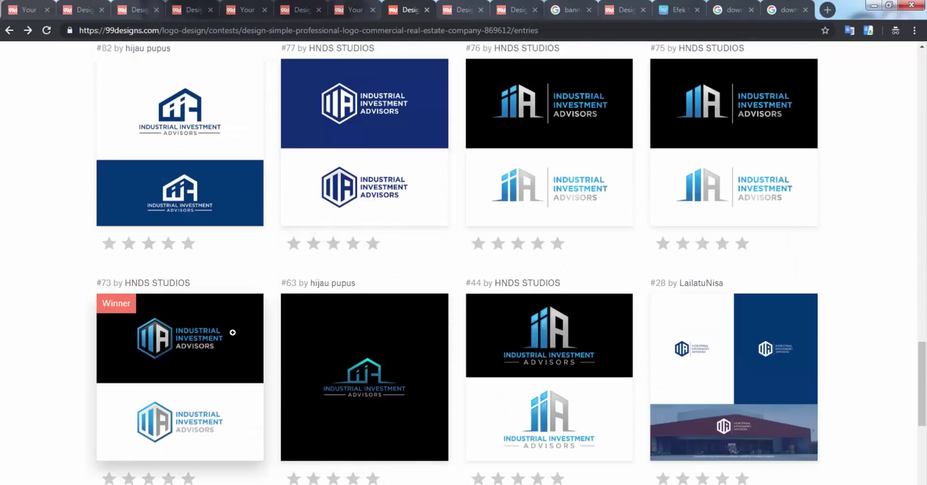
scroll(232, 332, up, 20)
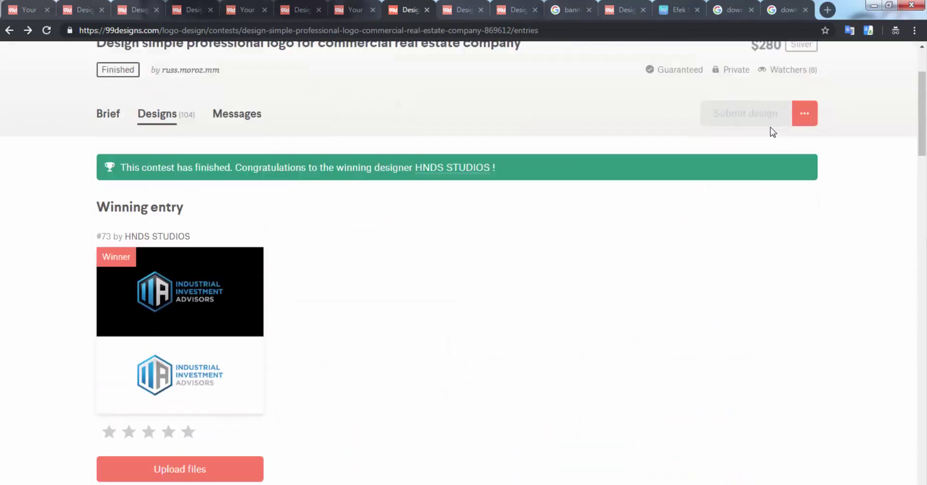
scroll(773, 132, up, 3)
drag(784, 159, 763, 158)
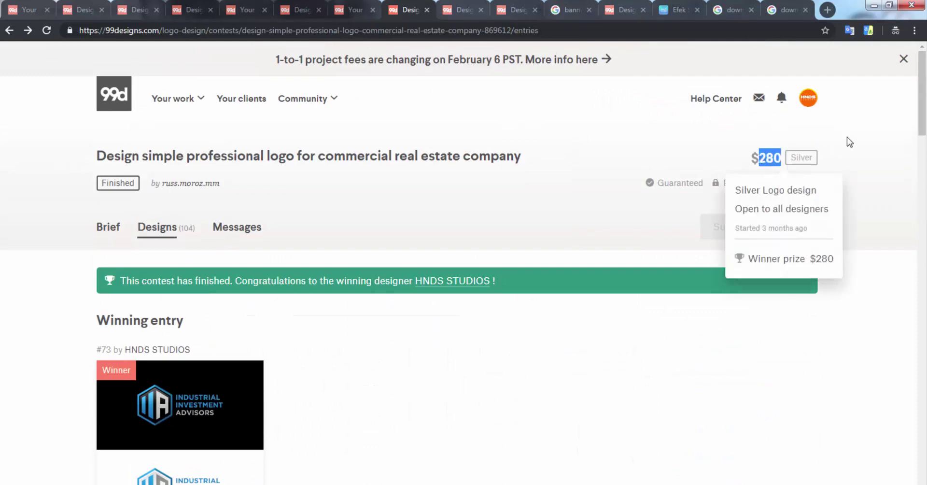
scroll(770, 234, down, 10)
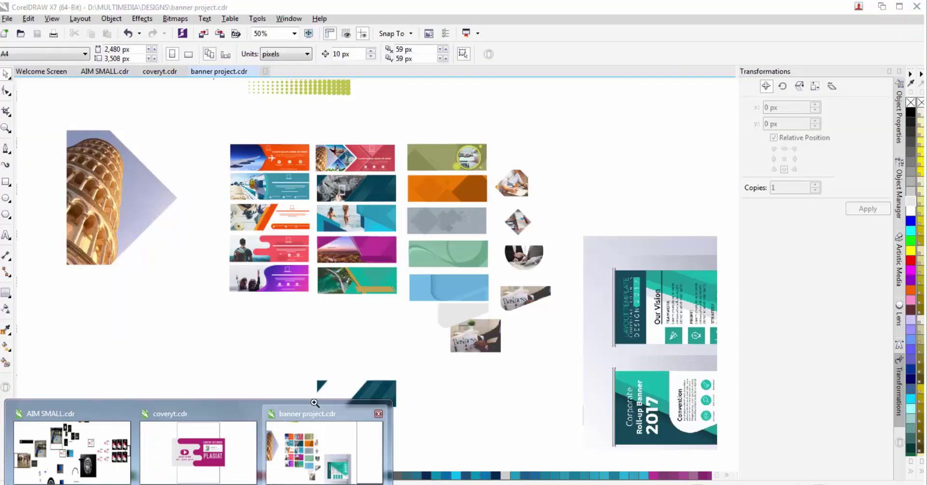
Switch to CorelDRAW and create a new A4 portrait document.
click(324, 452)
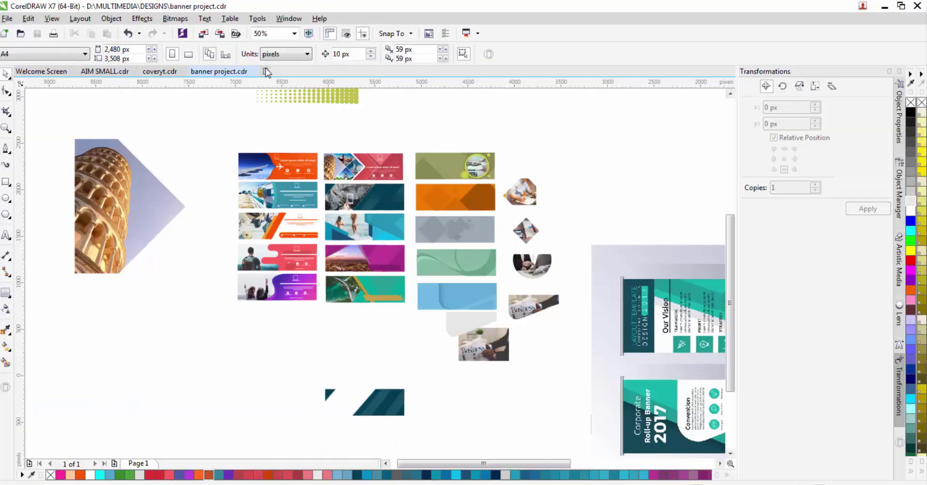
key(ctrl+n)
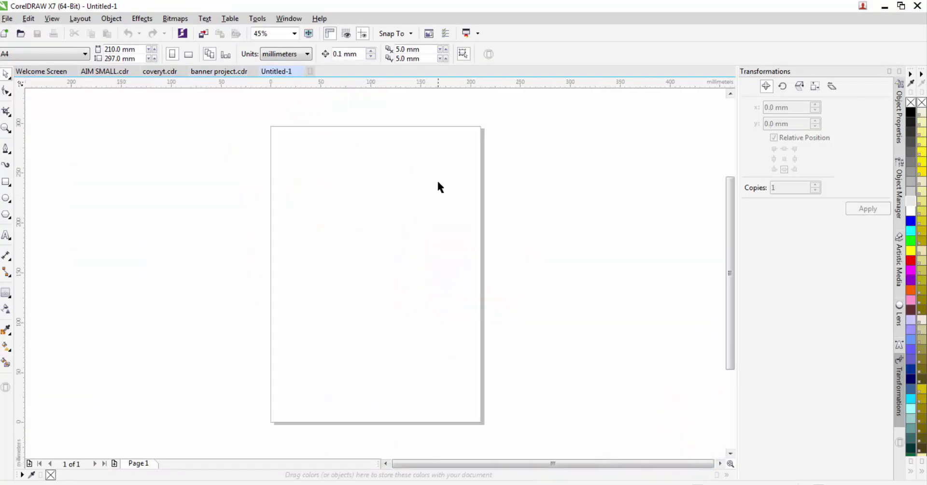
scroll(439, 186, down, 2)
scroll(311, 145, up, 2)
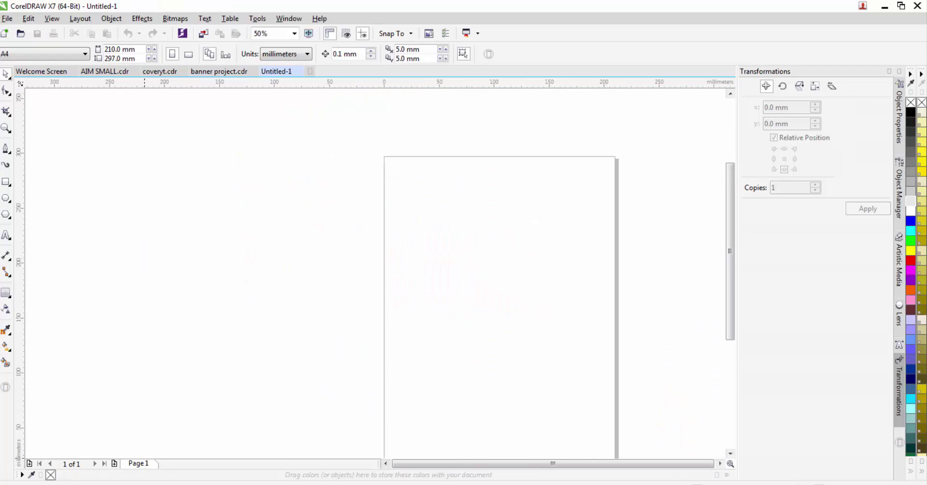
Switch back to the browser and review the contest brief's background information and visual style.
mouse_move(146, 484)
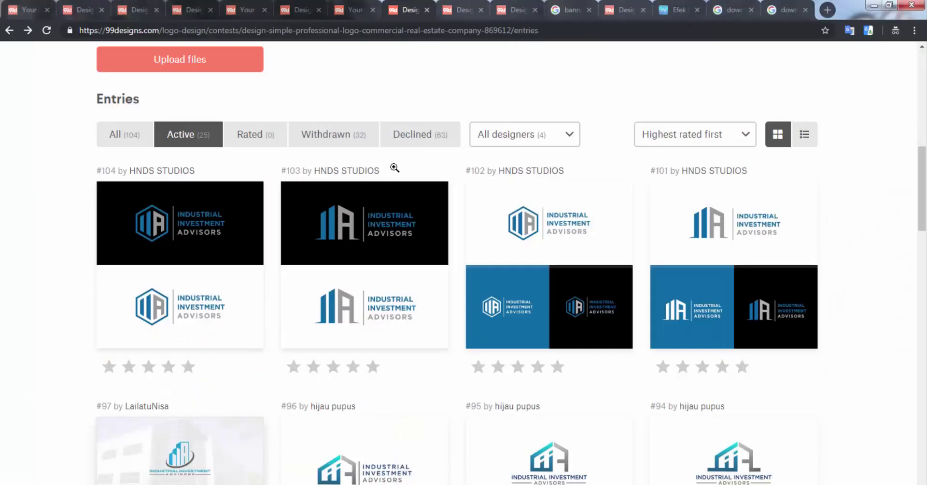
click(198, 451)
click(439, 7)
click(410, 10)
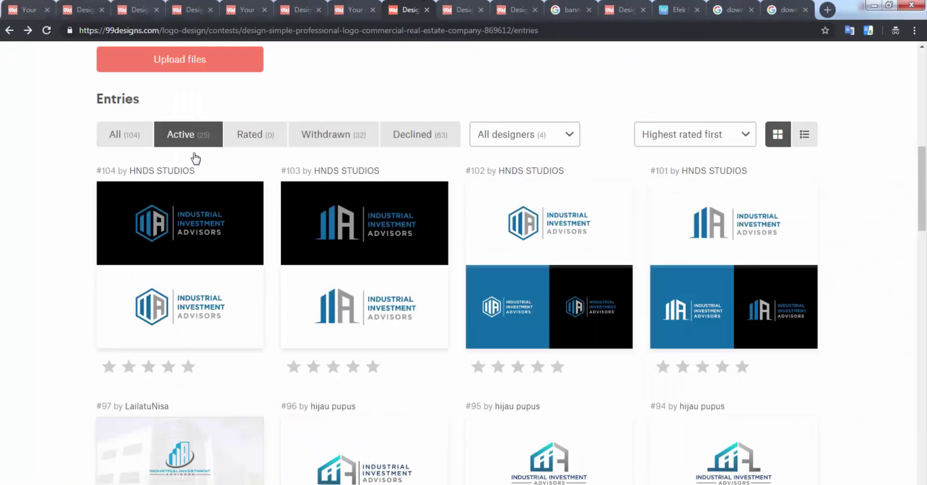
scroll(193, 159, up, 10)
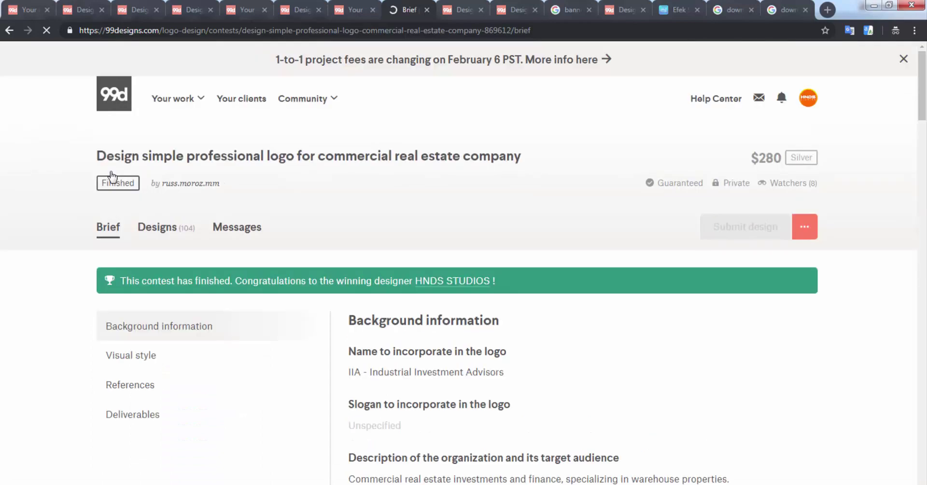
scroll(374, 228, down, 10)
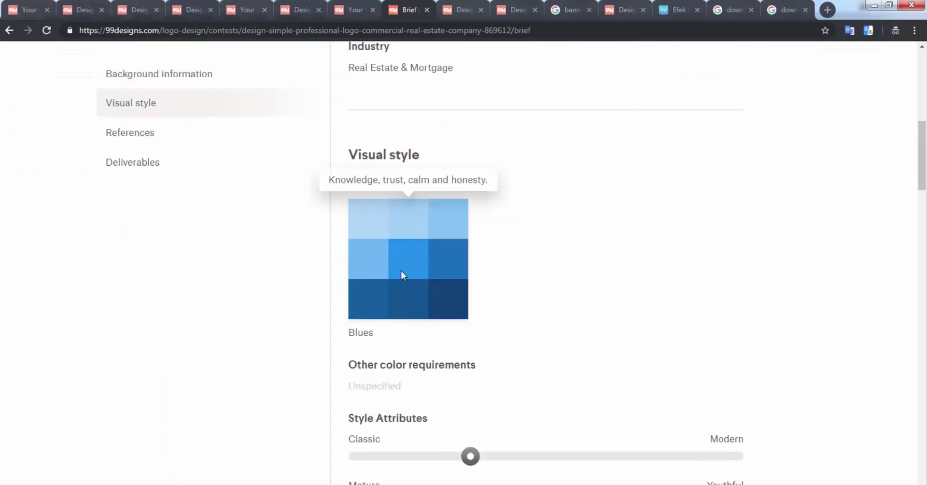
scroll(401, 271, up, 7)
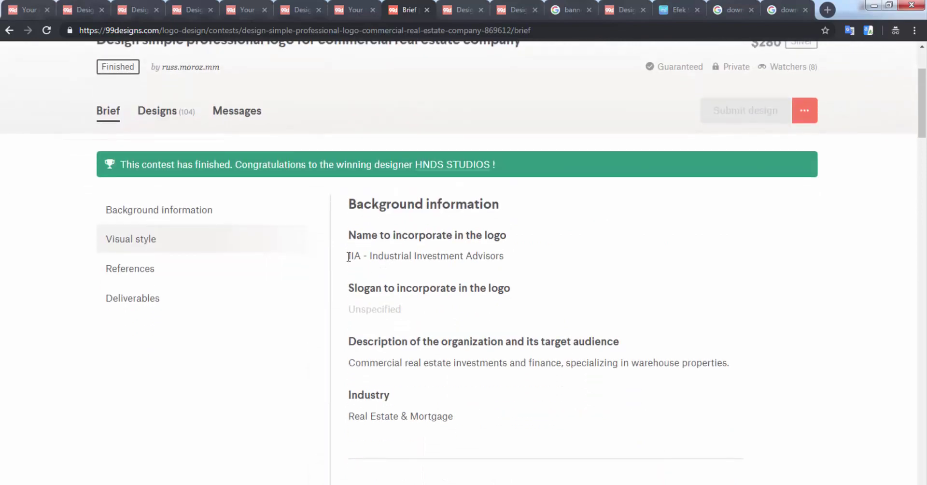
Copy "IIA - Industrial Investment Advisors" from the brief and paste it as artistic text beside the page in the new CorelDRAW document.
drag(348, 256, 513, 272)
key(ctrl+c)
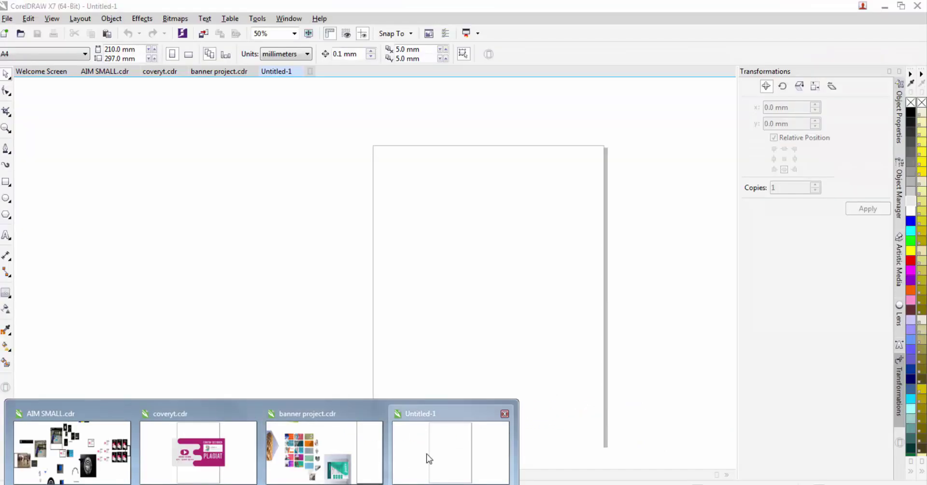
click(428, 458)
click(9, 234)
click(246, 193)
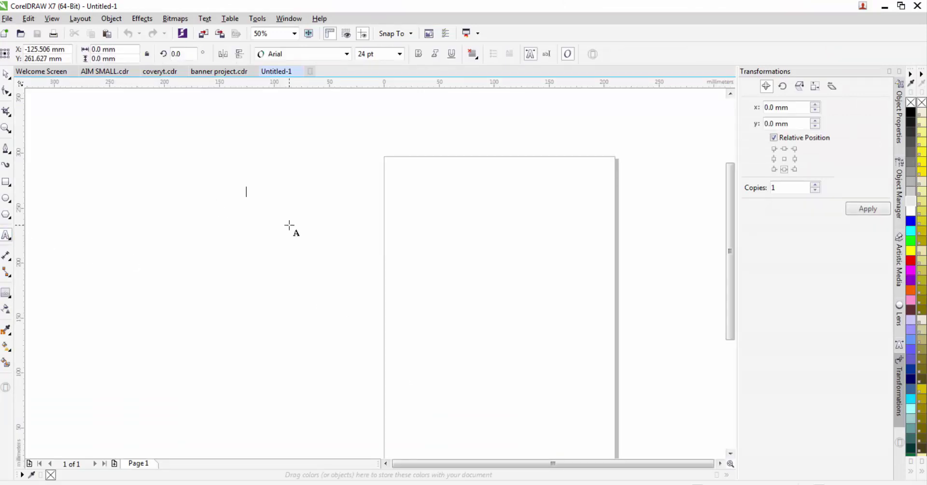
key(ctrl+v)
scroll(242, 197, up, 2)
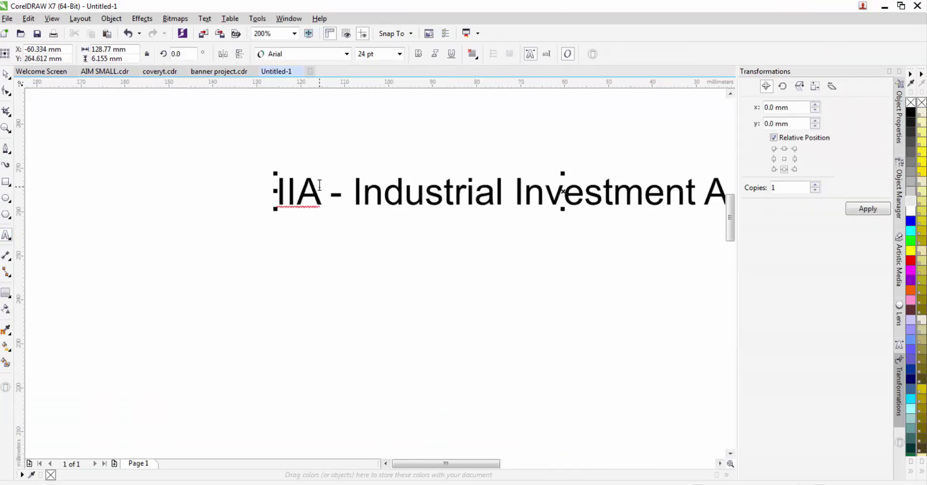
Delete "IIA - " from the start of the text so it reads "Industrial Investment Advisors".
drag(320, 185, 251, 190)
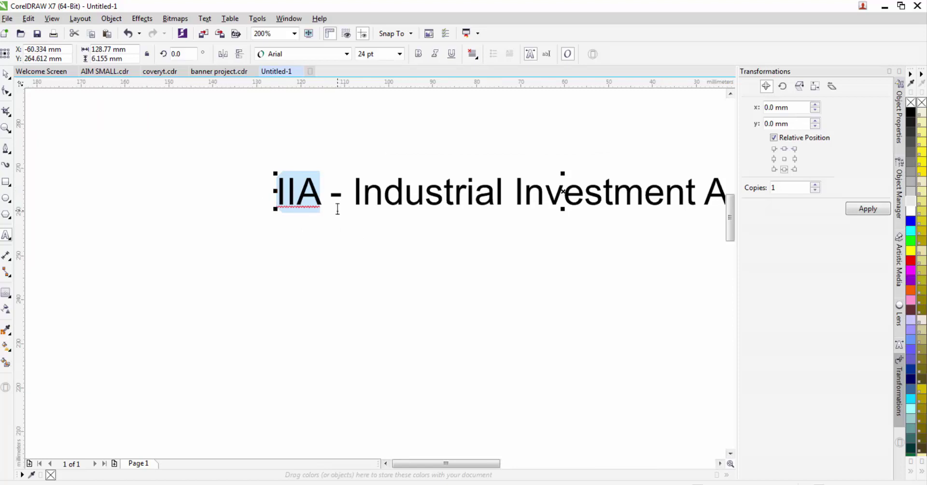
key(Delete)
key(Delete)
key(Delete)
key(Delete)
scroll(300, 293, down, 1)
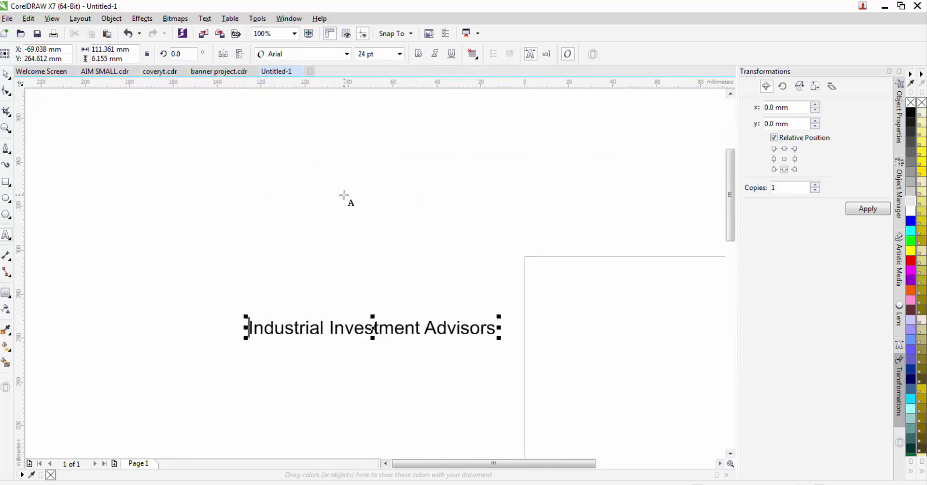
Draw an upright rectangle about 15 mm wide and 50 mm high above the company name and fill it black.
click(6, 182)
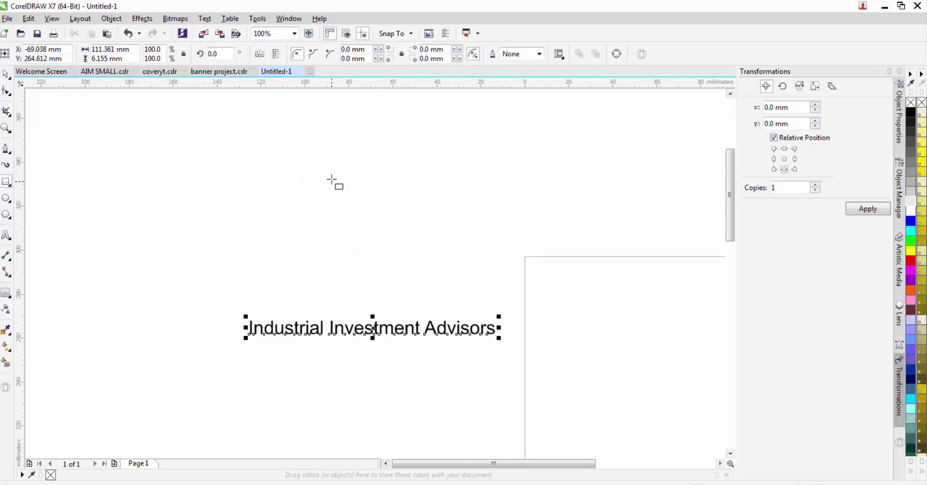
drag(330, 170, 363, 281)
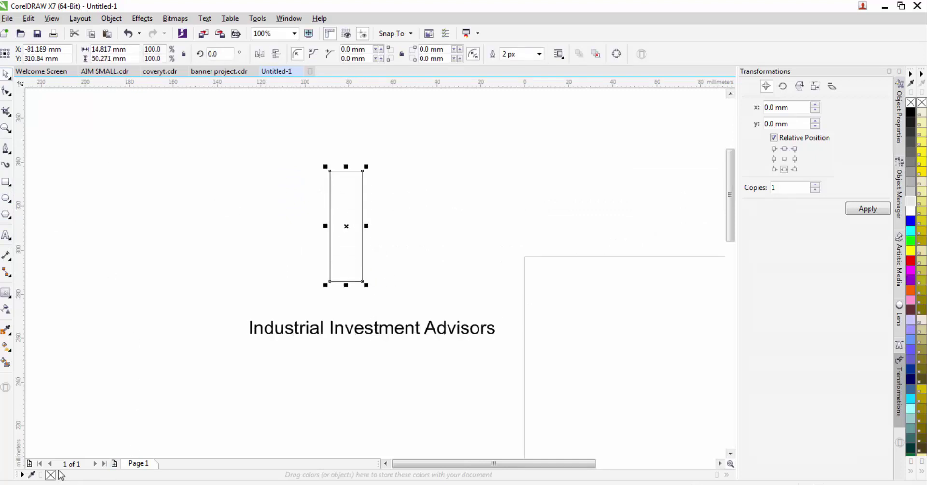
click(911, 112)
scroll(367, 178, up, 1)
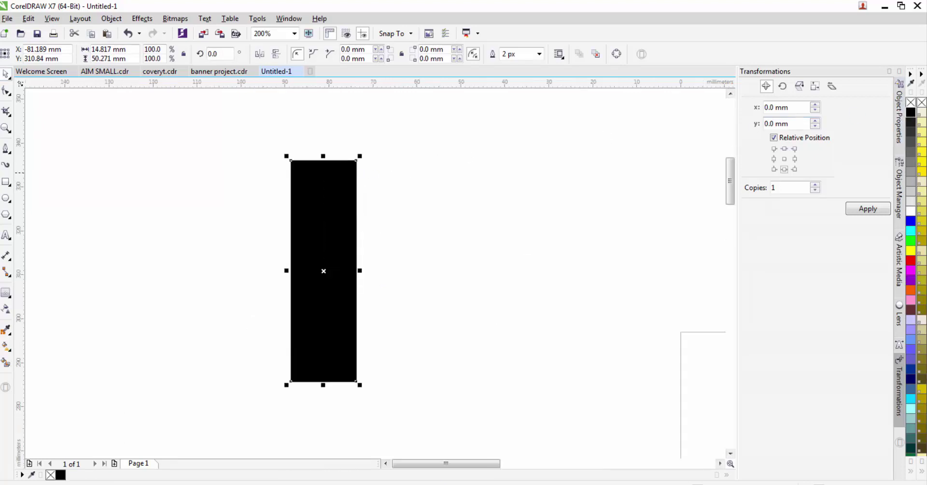
Duplicate the black bar about 19 mm to the right of the original at the same height.
drag(330, 192, 415, 193)
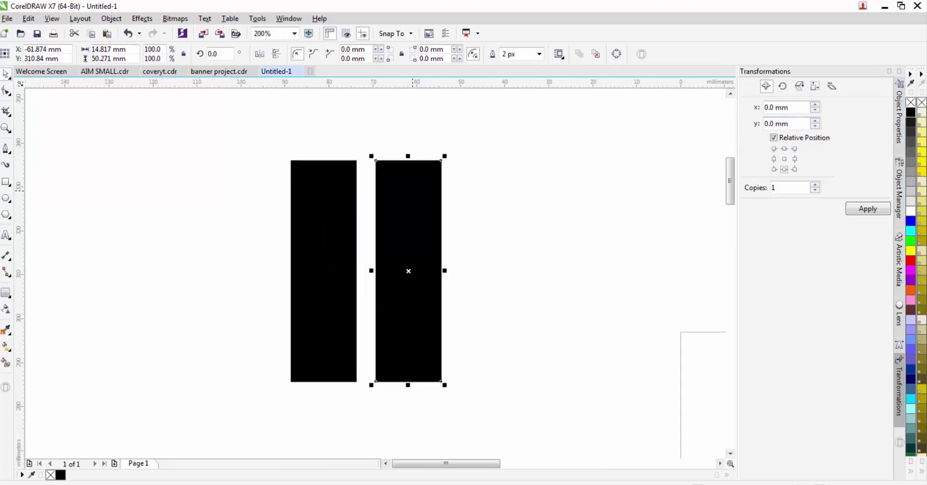
shift+click(326, 201)
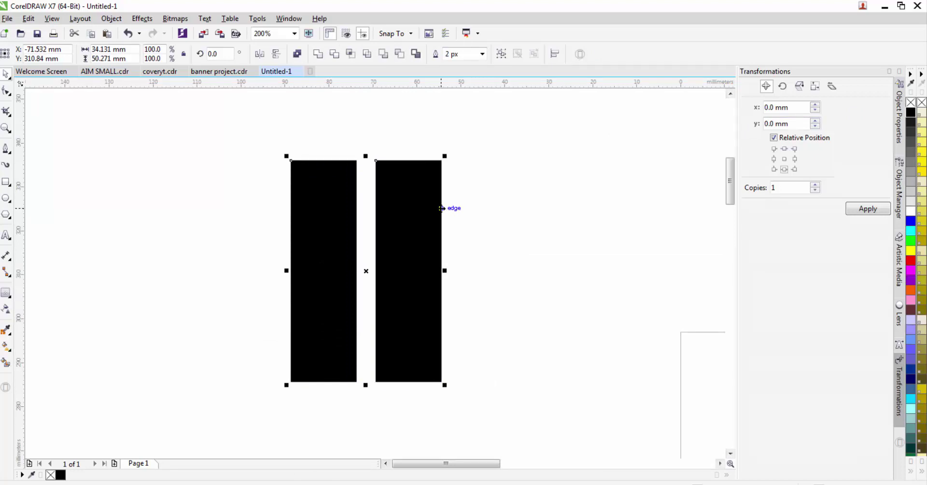
click(482, 208)
Raise the second bar about 5 mm and align the two bars level with each other.
drag(410, 203, 408, 179)
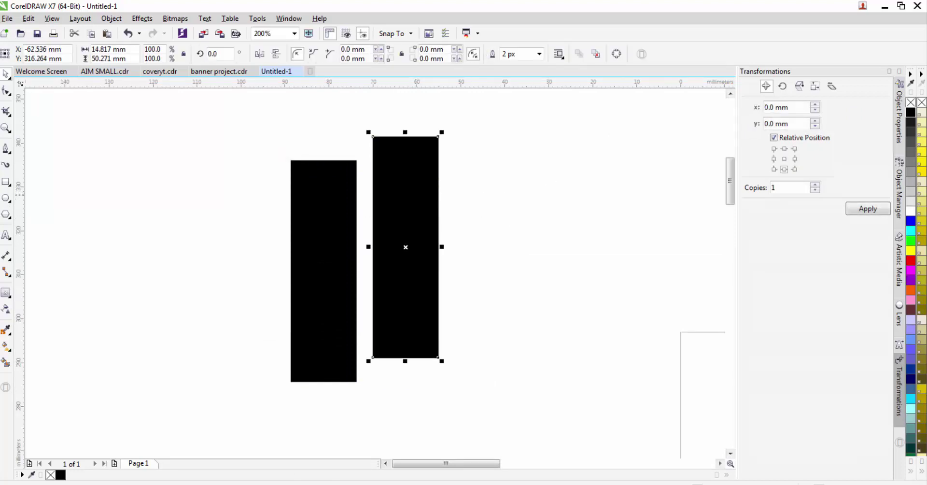
click(512, 338)
drag(504, 395, 273, 120)
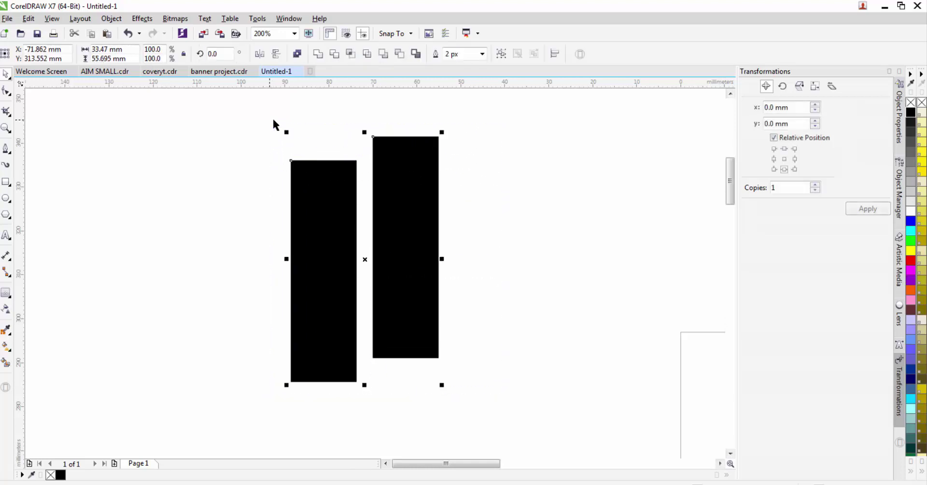
key(ctrl+z)
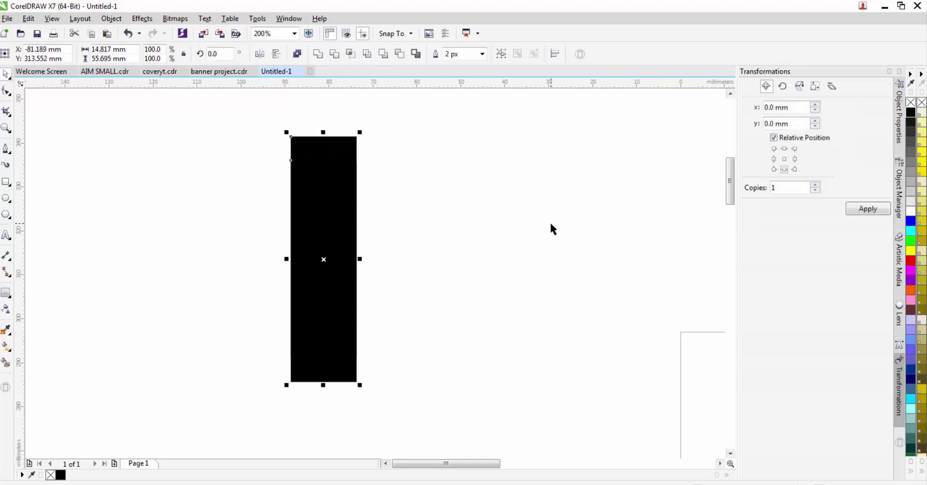
key(ctrl+shift+z)
key(ctrl+shift+z)
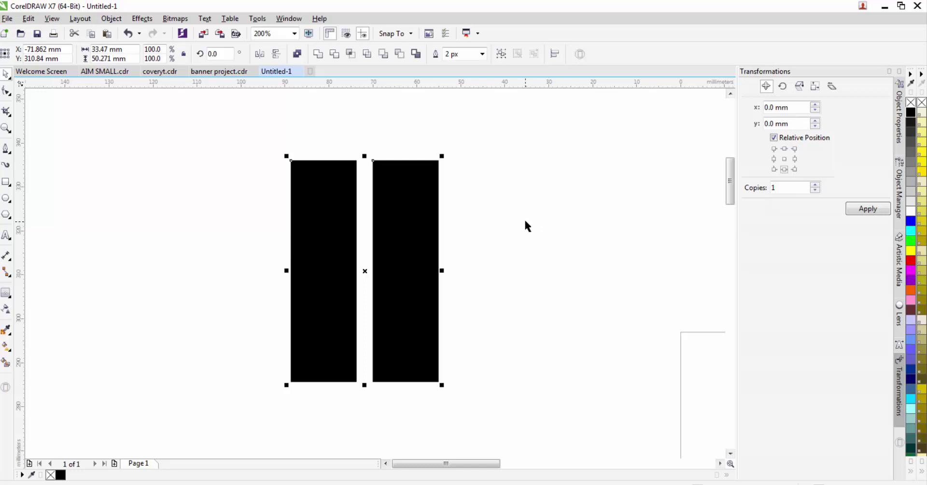
click(526, 234)
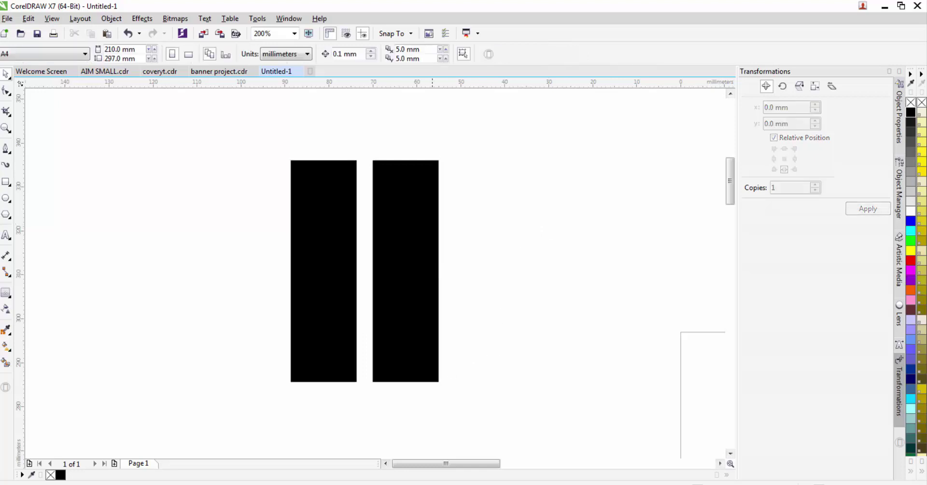
Move the second bar upward and slightly away from the first bar.
drag(371, 340, 450, 295)
scroll(492, 259, down, 1)
click(471, 261)
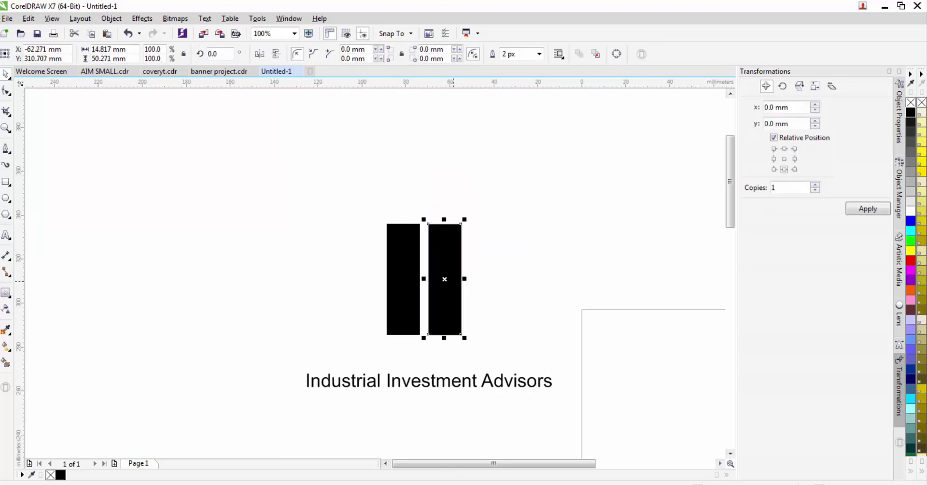
key(ctrl+z)
drag(456, 240, 456, 246)
click(526, 252)
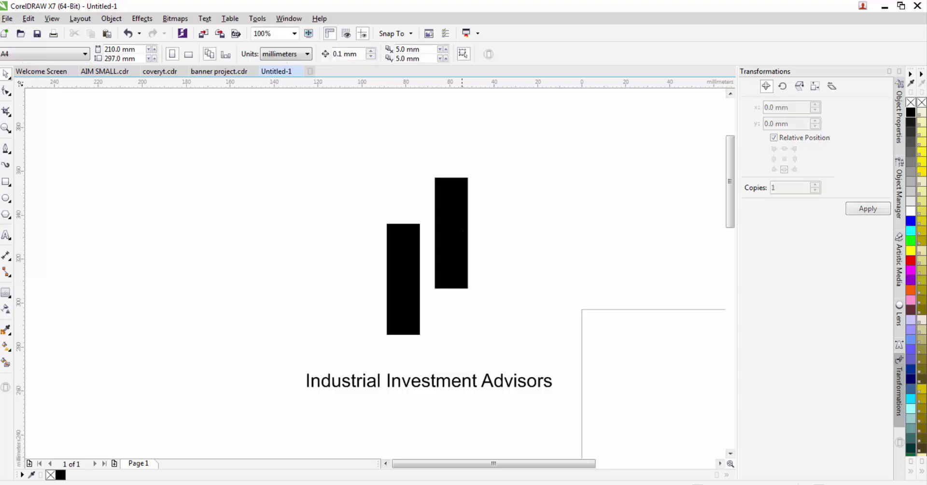
Align the two black bars along their bottom edges.
click(451, 254)
drag(450, 308, 336, 149)
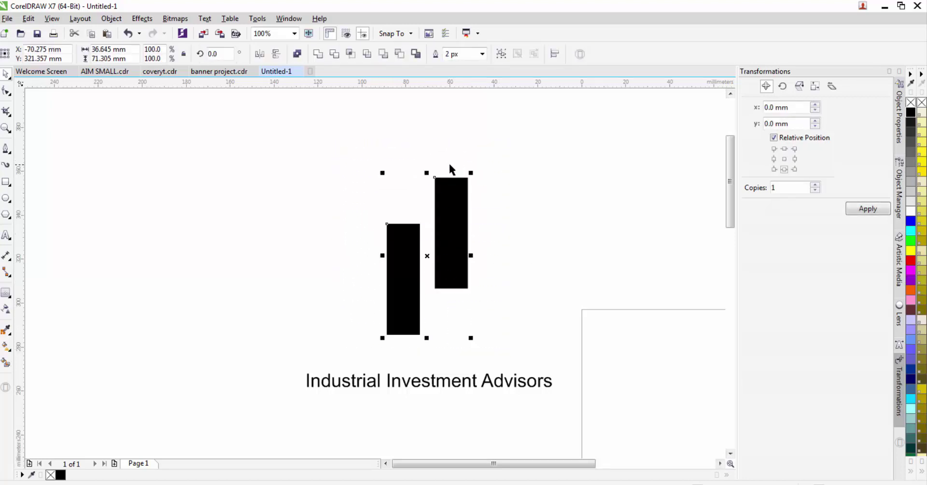
key(b)
click(503, 200)
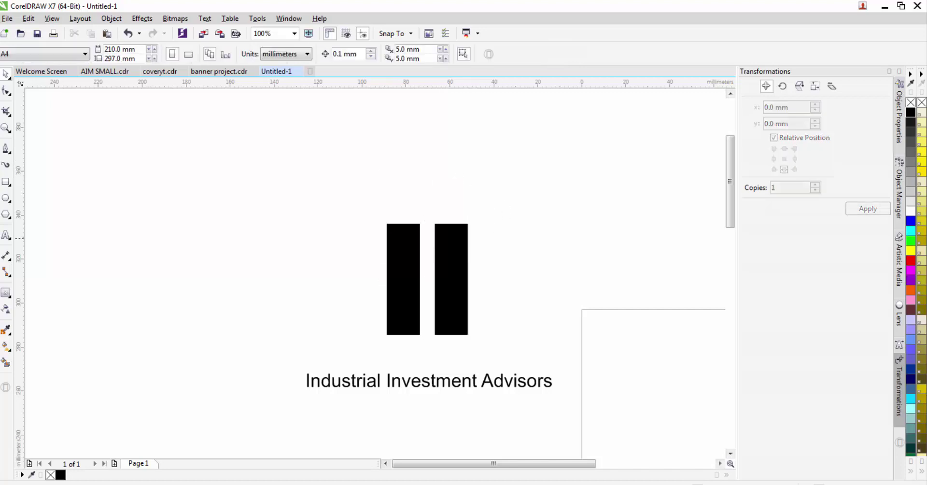
scroll(476, 263, up, 1)
scroll(440, 209, down, 1)
scroll(489, 233, up, 1)
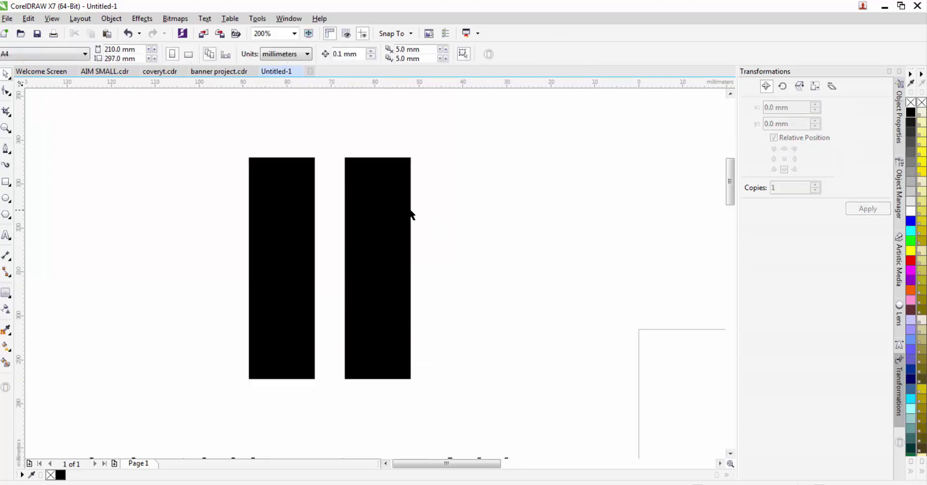
scroll(408, 213, down, 1)
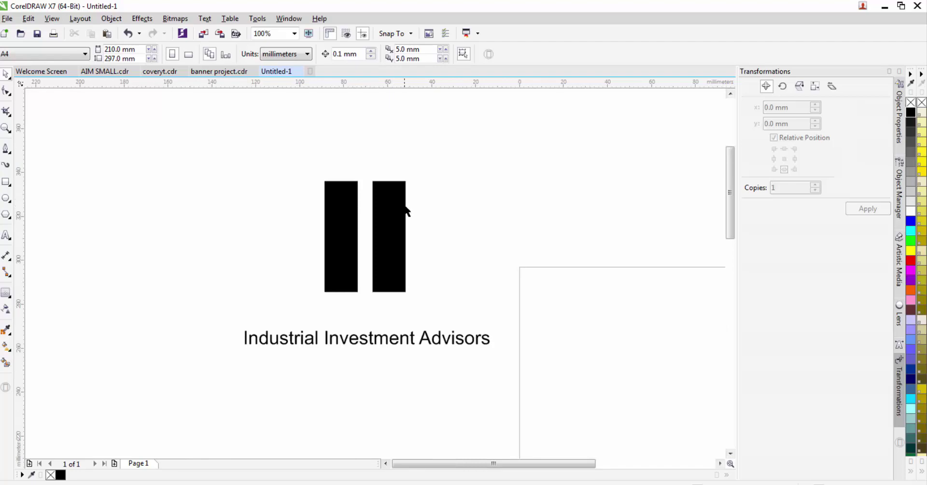
scroll(406, 213, up, 1)
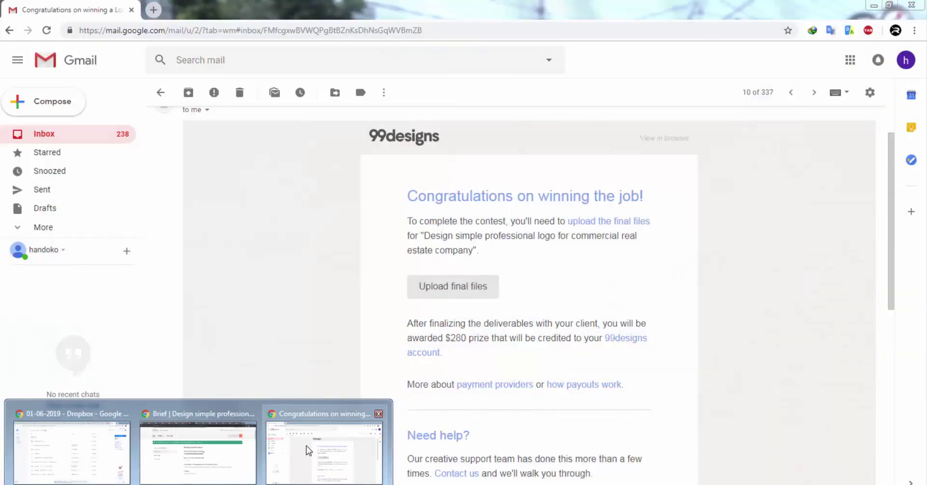
Switch to the browser, examine the submitted IIA logo in contest entry #44, and return to the CorelDRAW document.
click(227, 451)
scroll(222, 348, up, 2)
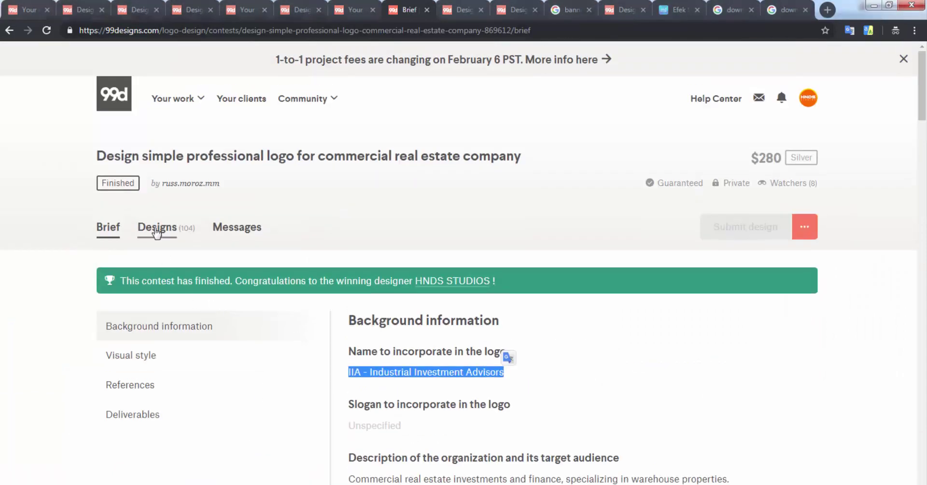
middle_click(154, 229)
click(433, 4)
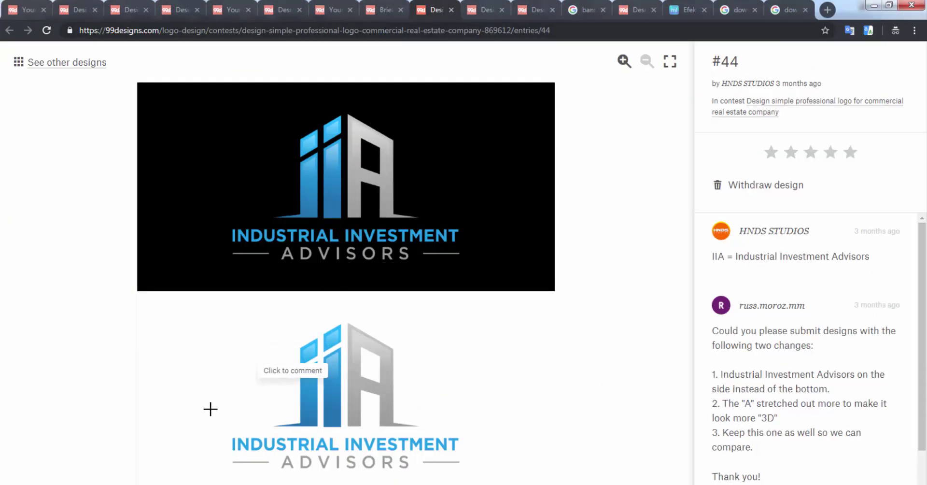
click(465, 448)
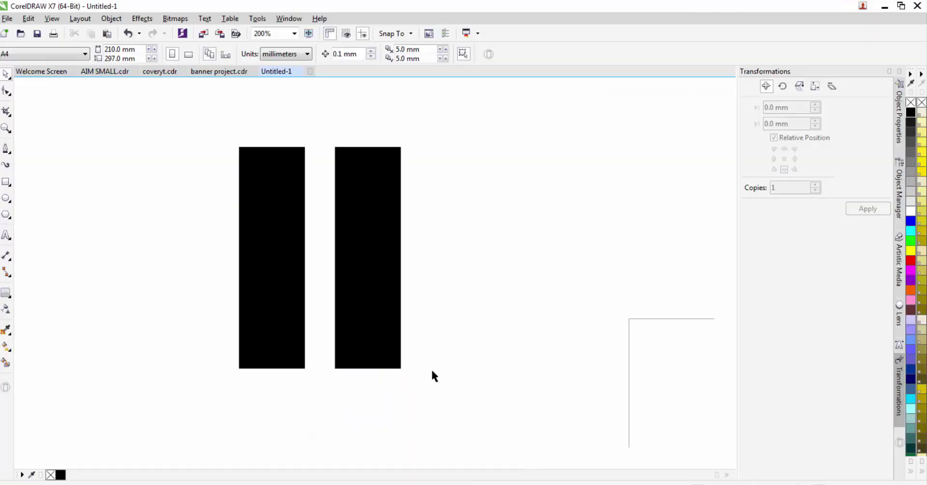
Replace the two black bars with a regular six-sided polygon about 53 mm wide and 61 mm high.
drag(175, 102, 447, 406)
key(Delete)
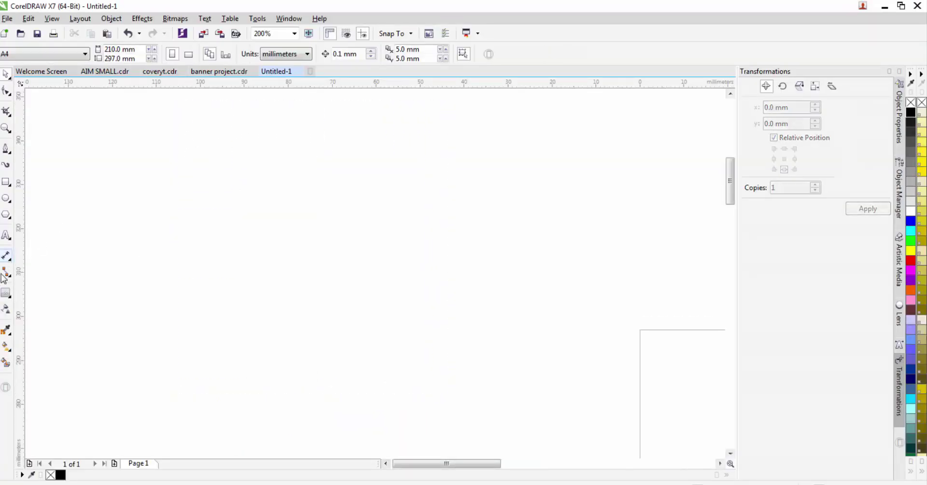
click(6, 214)
drag(321, 230, 445, 369)
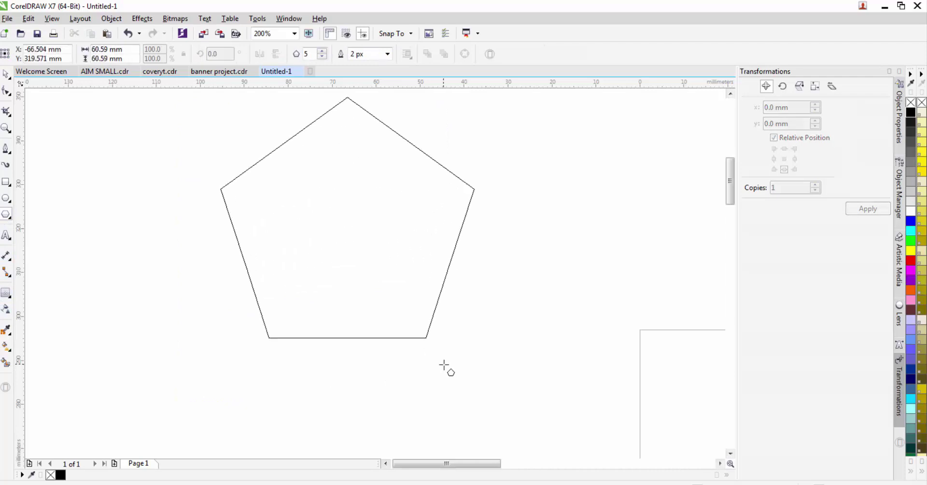
click(322, 51)
click(7, 74)
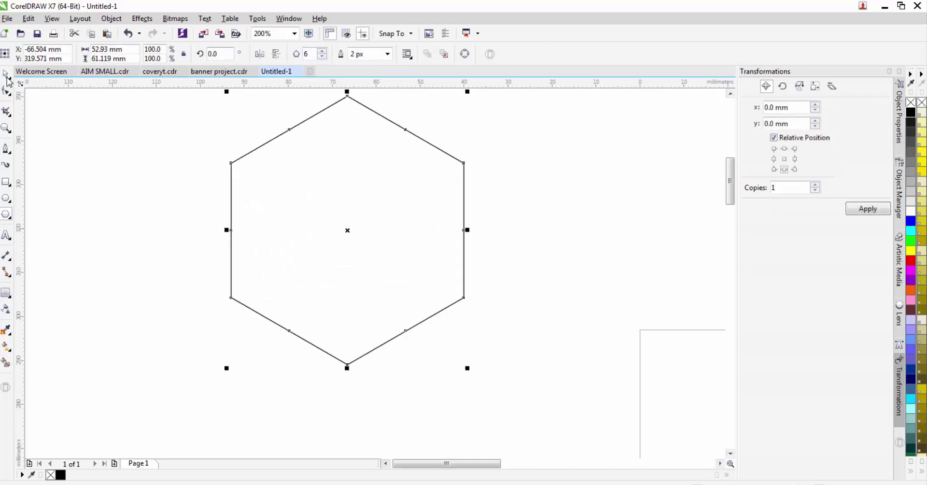
Place a spare copy of the hexagon about 106 mm to the right and convert the working hexagon to curves.
scroll(341, 217, down, 1)
drag(340, 216, 388, 228)
right_click(401, 209)
scroll(368, 204, up, 1)
key(ctrl+q)
click(497, 215)
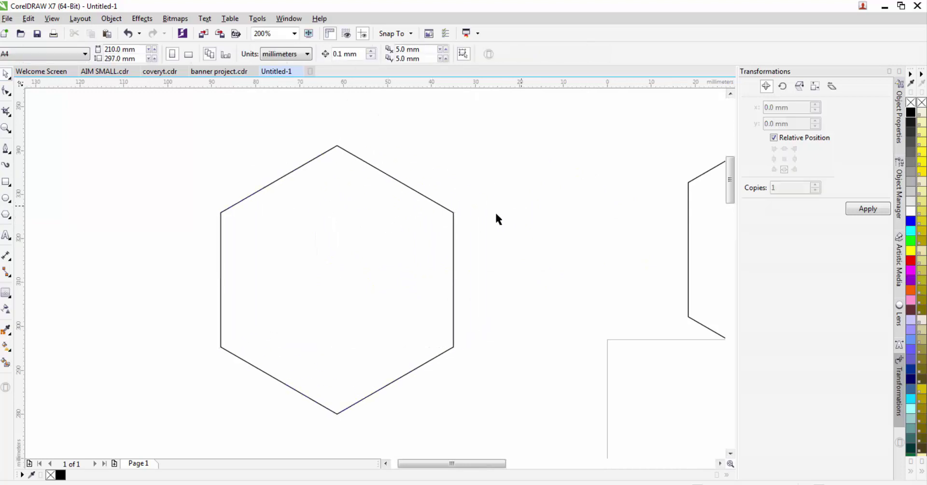
Trim off the hexagon's lower point using a rectangle about 81 mm by 16 mm, and delete that rectangle.
click(6, 181)
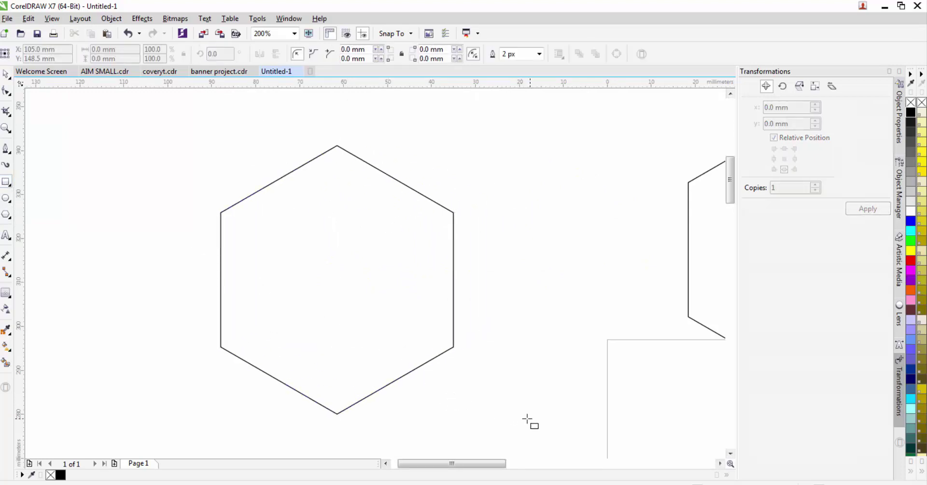
drag(530, 419, 173, 346)
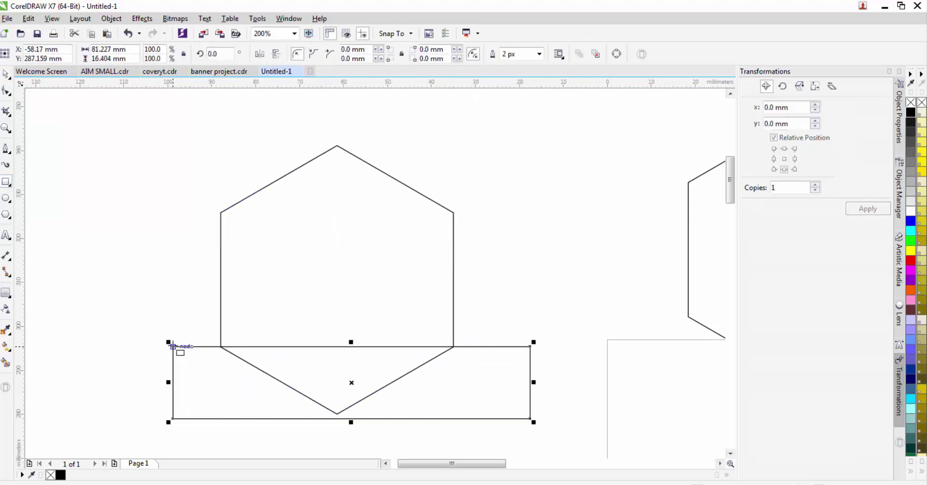
shift+click(329, 262)
click(336, 54)
click(483, 414)
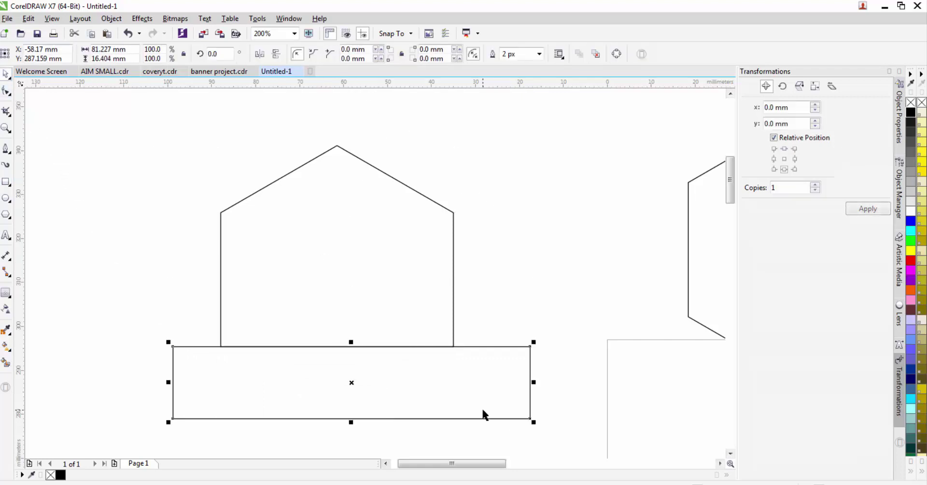
key(Delete)
Move the house-shaped outline down above the company name and stretch its peak upward to about 48.7 mm overall height.
scroll(353, 220, down, 1)
scroll(337, 294, up, 1)
drag(351, 212, 354, 250)
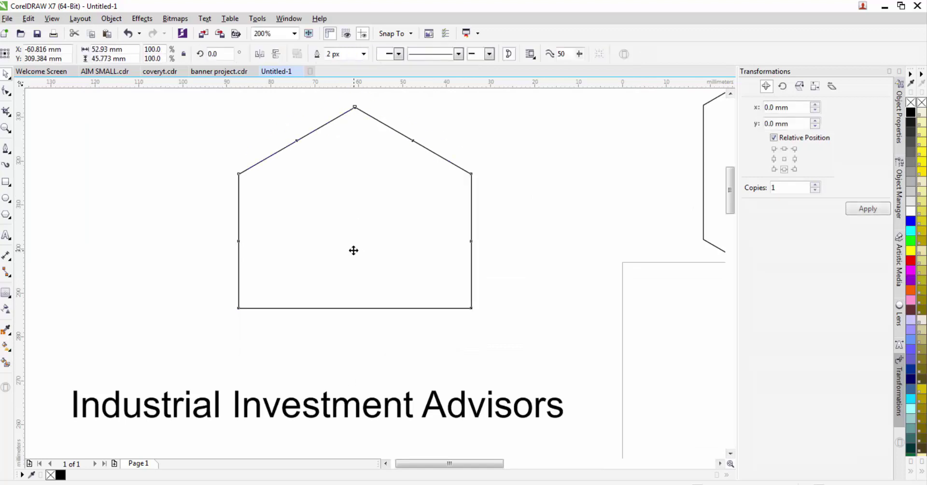
scroll(364, 310, down, 1)
scroll(364, 218, up, 1)
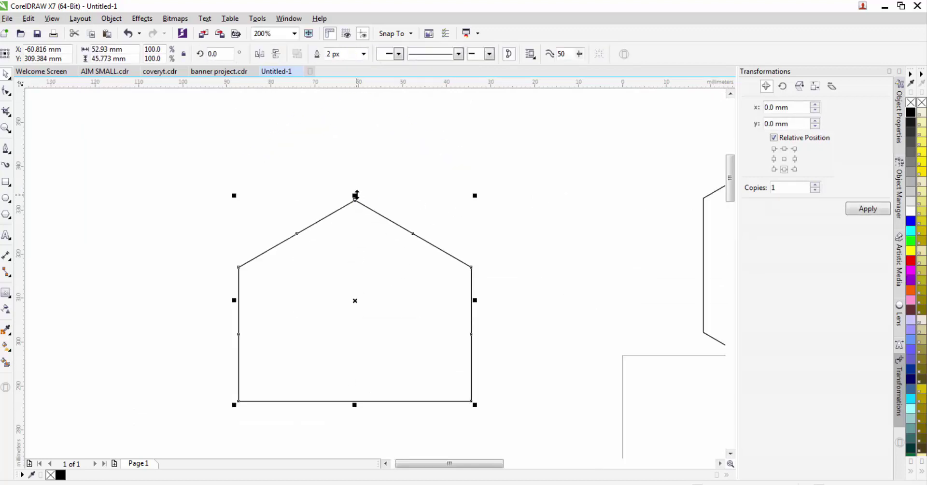
drag(356, 195, 357, 182)
click(407, 149)
Draw an upright bar about 12.7 mm wide and 48.4 mm high flush with the house shape's left edge.
click(5, 183)
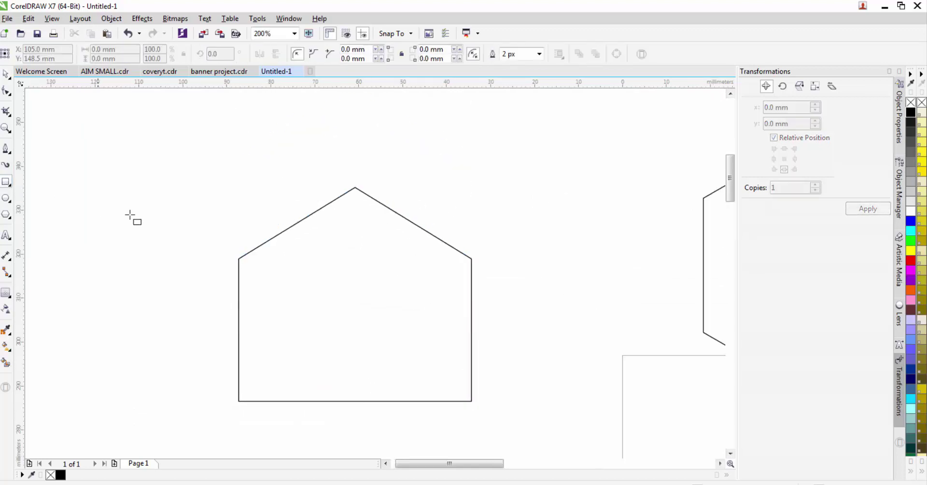
drag(236, 209, 292, 421)
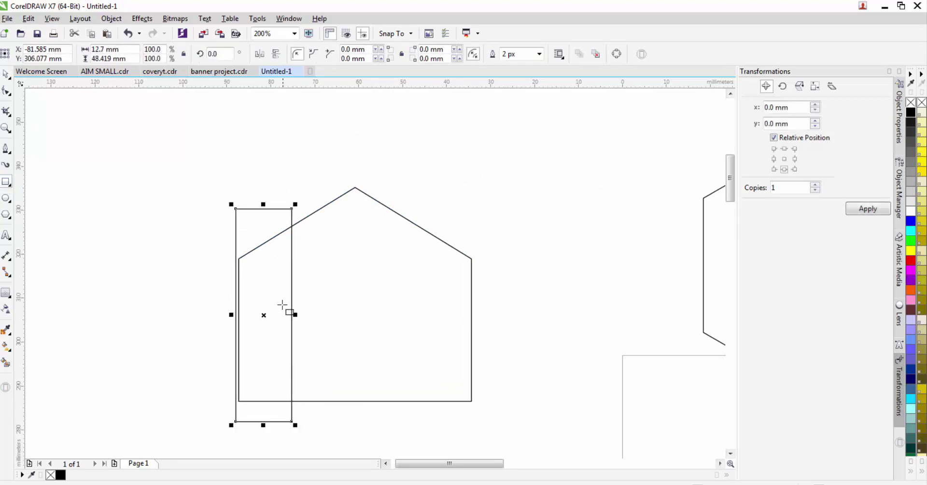
click(8, 78)
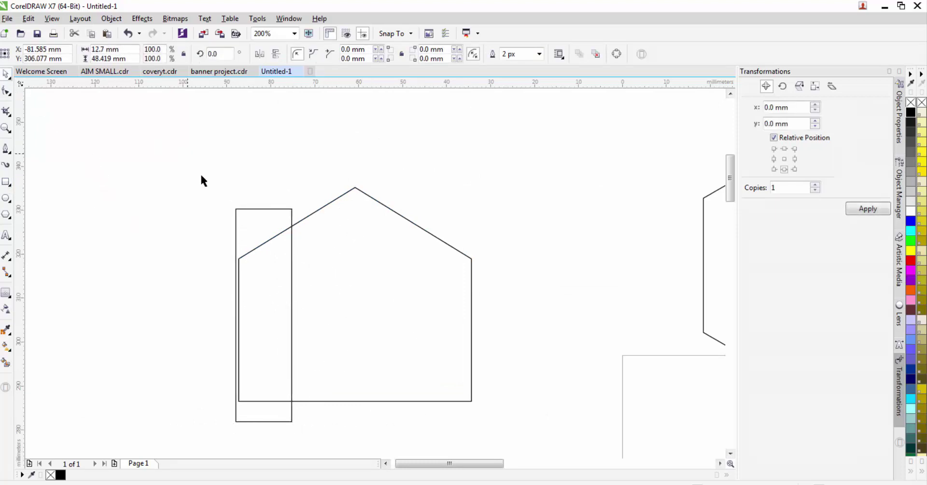
scroll(239, 255, up, 1)
drag(253, 215, 257, 214)
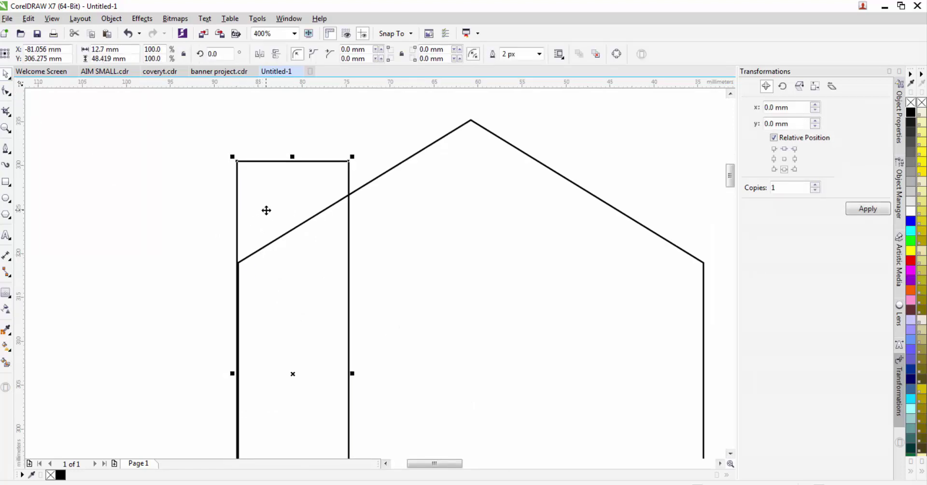
scroll(261, 213, down, 1)
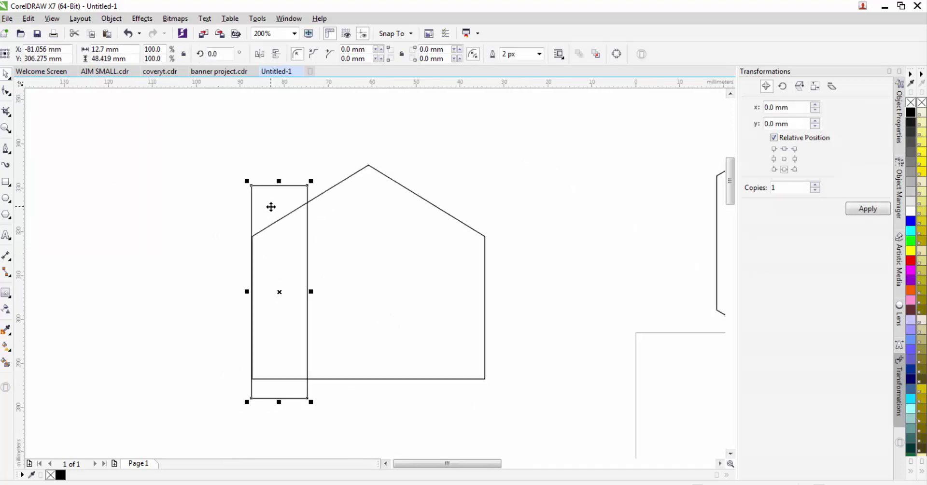
Copy the bar across the house shape to make four, narrowing them to about 11.2 mm with the copies about 54 mm high.
drag(271, 207, 348, 146)
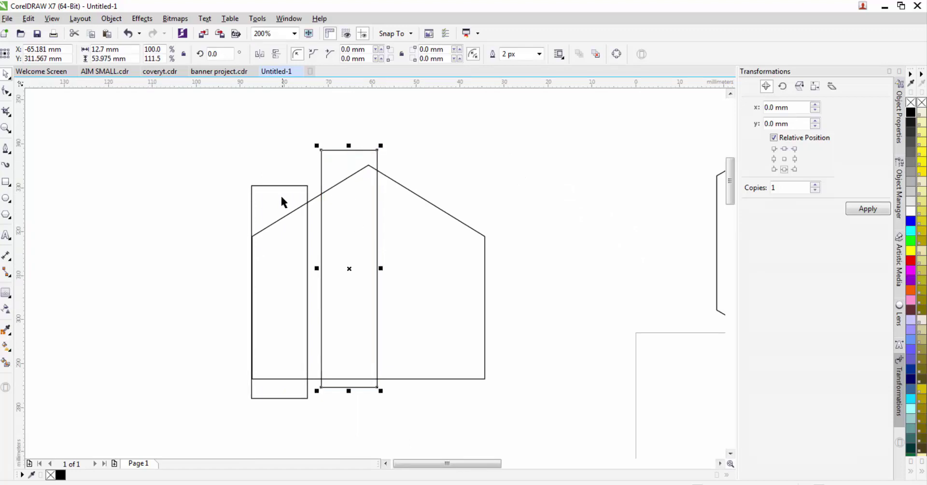
shift+click(280, 195)
drag(381, 274, 369, 268)
key(Escape)
drag(342, 164, 464, 192)
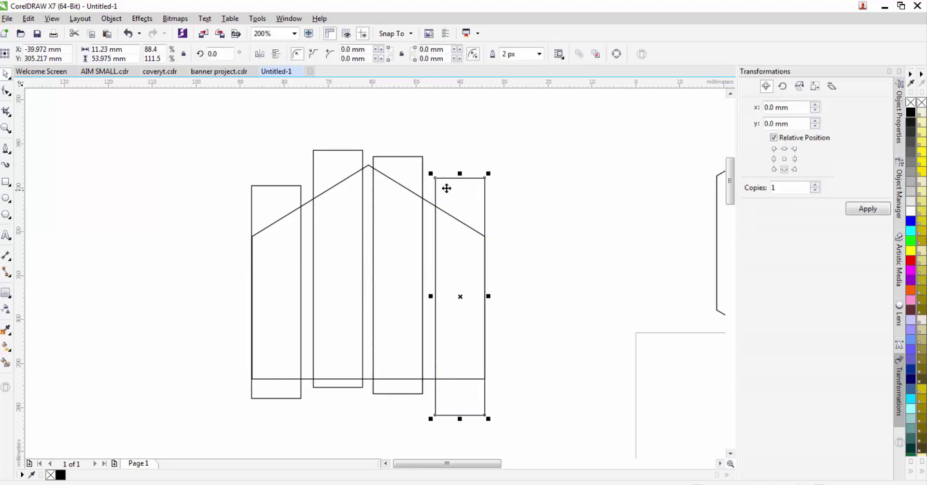
Narrow the rightmost bar to about 7.8 mm and replace the other three bars with copies of it.
drag(431, 297, 446, 280)
click(412, 183)
key(Delete)
click(468, 202)
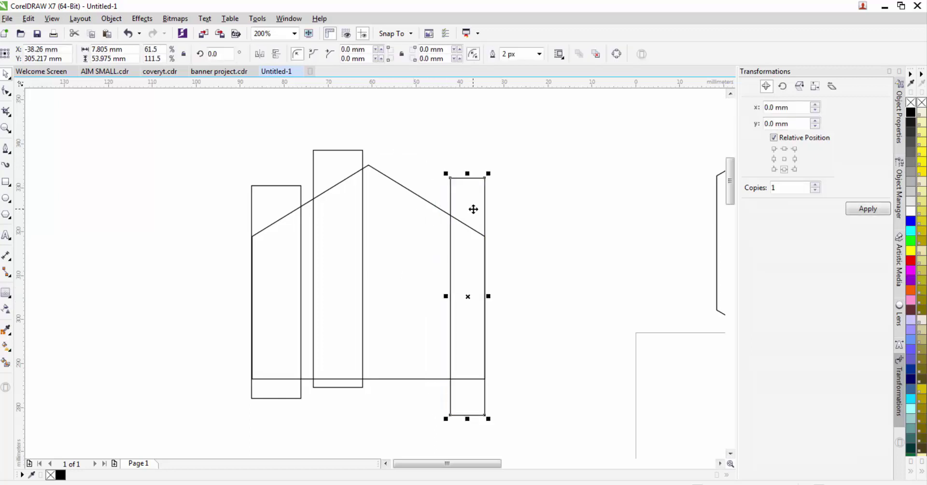
drag(473, 210, 270, 193)
click(340, 164)
key(Delete)
click(274, 196)
key(Delete)
click(390, 170)
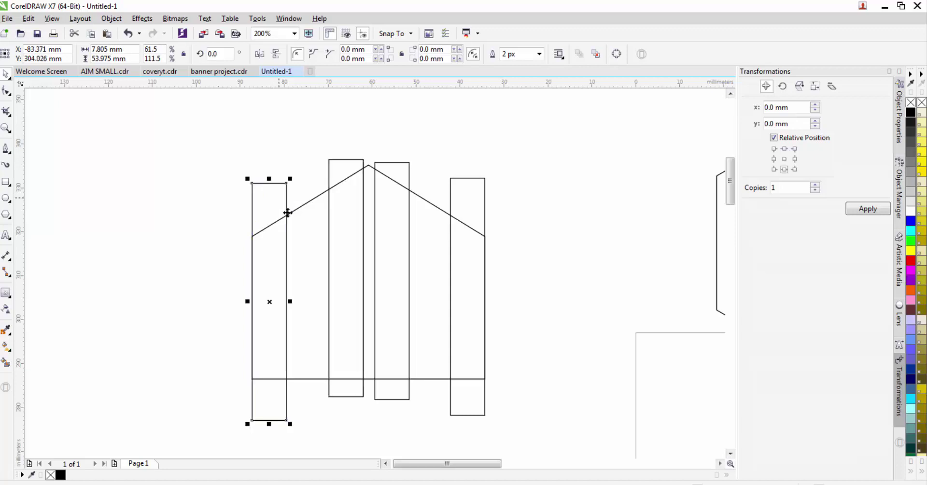
Widen each of the four bars to about 9 to 10 mm, keeping the outer bars flush with the house shape's sides.
drag(290, 302, 321, 273)
click(334, 236)
click(409, 269)
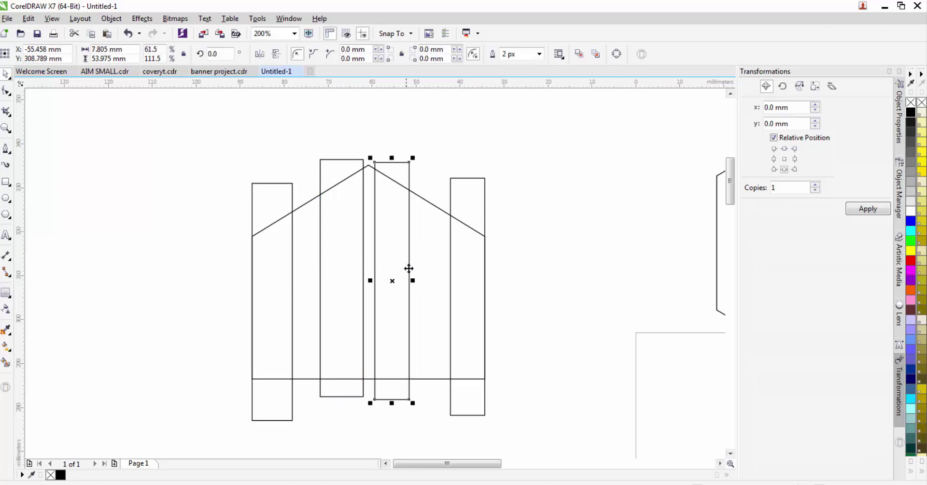
drag(413, 281, 414, 271)
click(450, 294)
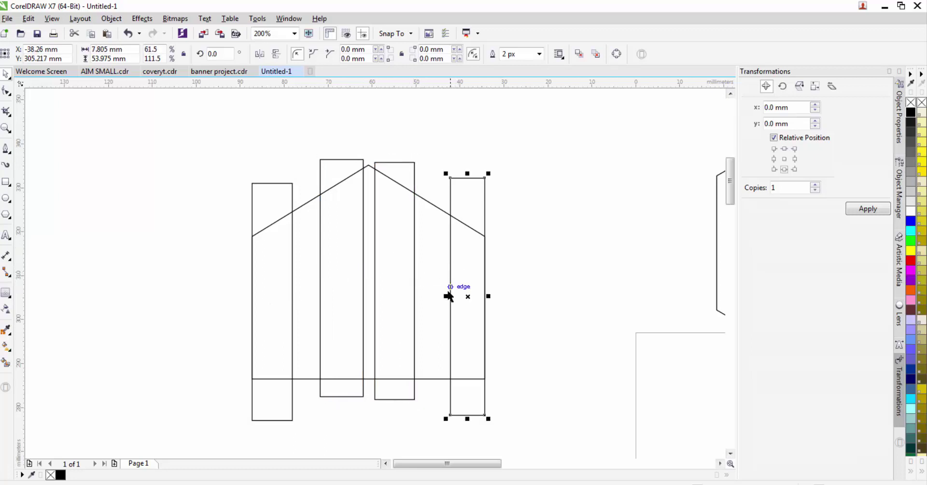
drag(450, 294, 436, 288)
click(506, 205)
Group the four bars together, undoing a trial move away from the house shape.
click(476, 188)
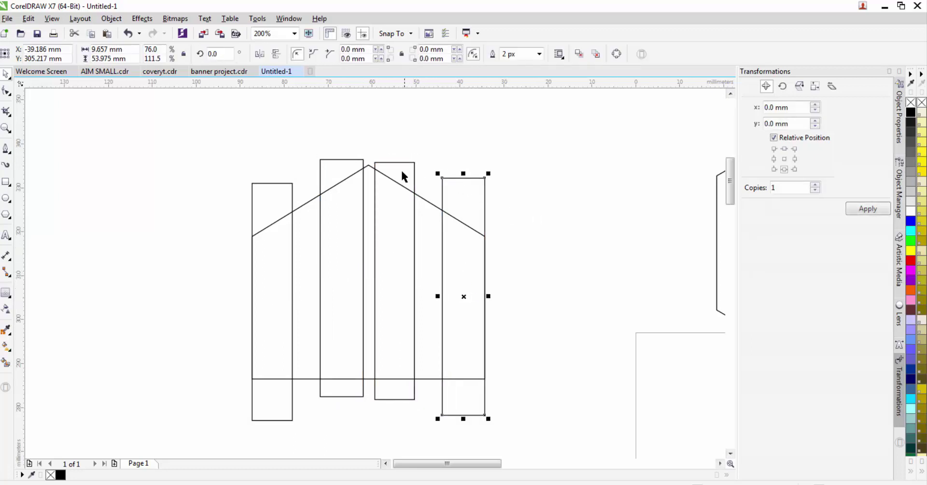
shift+click(400, 168)
shift+click(322, 169)
shift+click(259, 184)
drag(341, 178, 525, 149)
key(ctrl+z)
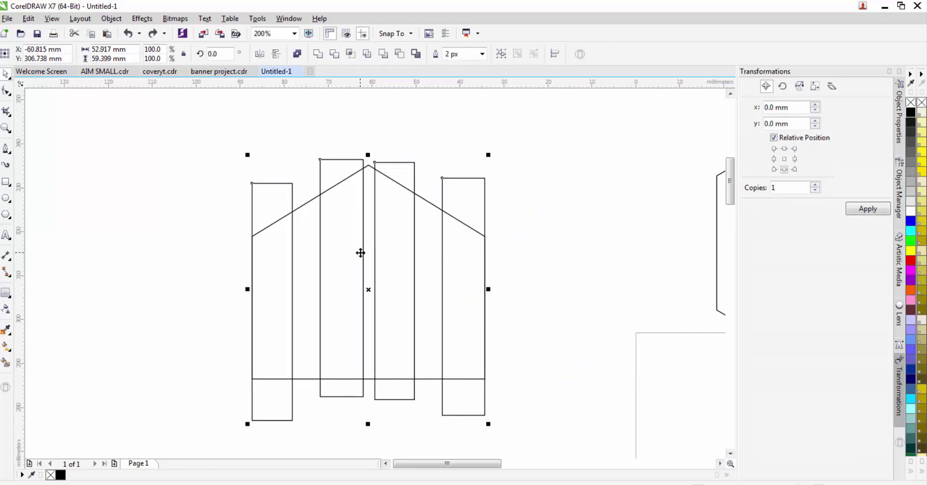
Try moving the house-shaped outline aside to the right and undo the move.
click(308, 220)
click(283, 218)
drag(309, 235, 464, 200)
key(ctrl+z)
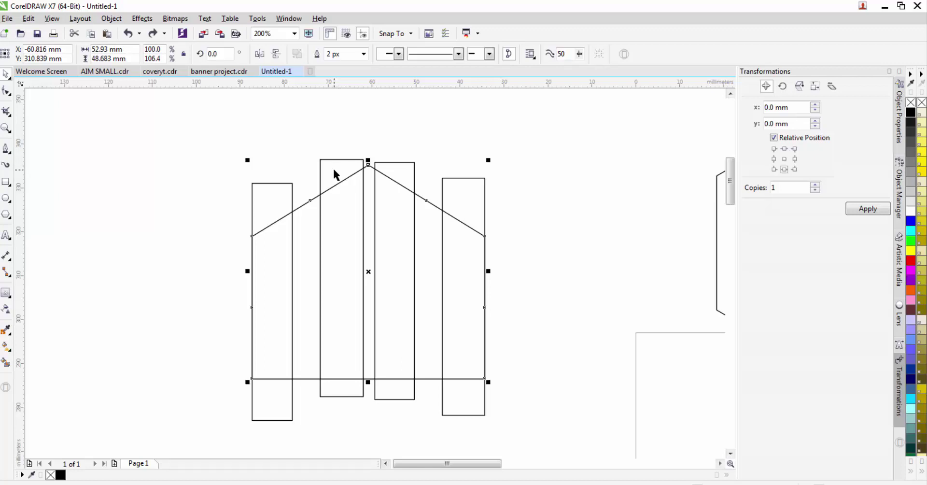
Intersect the grouped bars with the house-shaped outline to create bars with slanted tops.
key(ctrl+a)
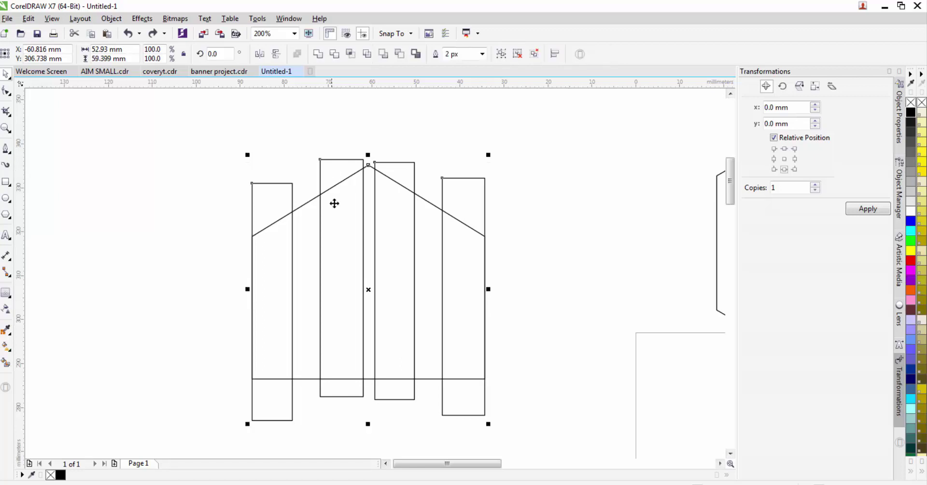
click(351, 55)
click(440, 144)
Move the original bars and the house-shaped outline aside to the left, and select the four clipped bars.
scroll(465, 192, down, 1)
drag(465, 192, 206, 215)
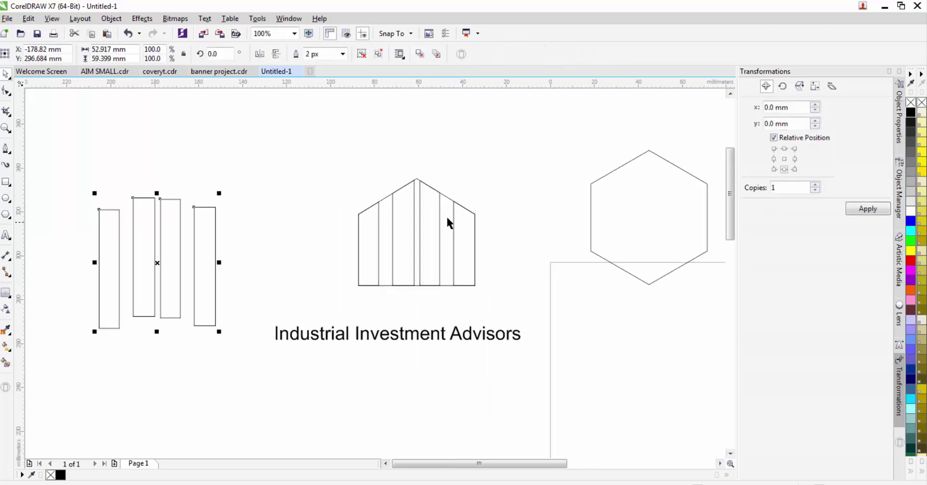
scroll(452, 215, up, 1)
scroll(450, 192, down, 1)
drag(441, 185, 183, 246)
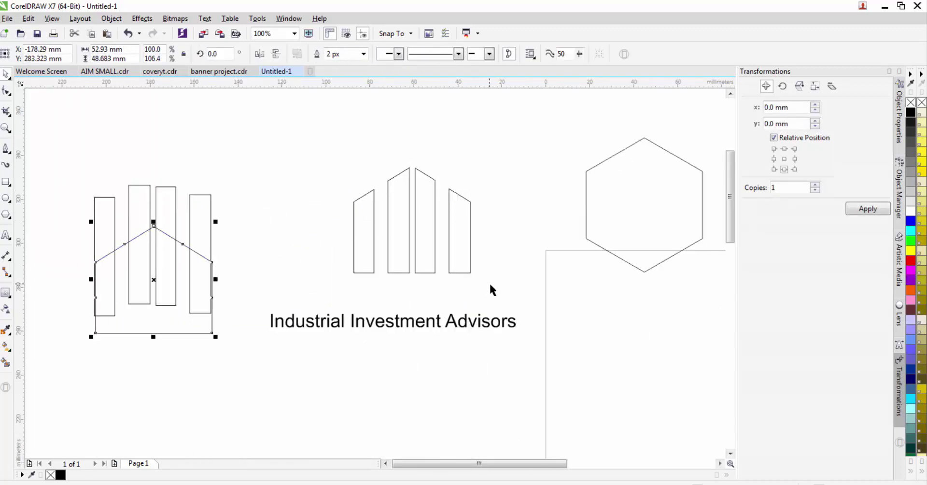
drag(490, 285, 321, 161)
scroll(450, 210, up, 2)
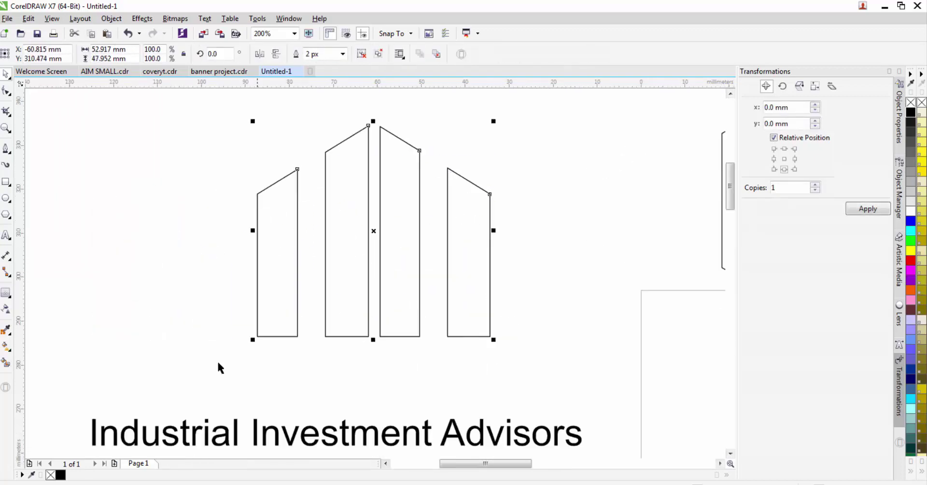
Fill the four clipped bars with black, remove their outline, and place them just above the company name.
click(62, 475)
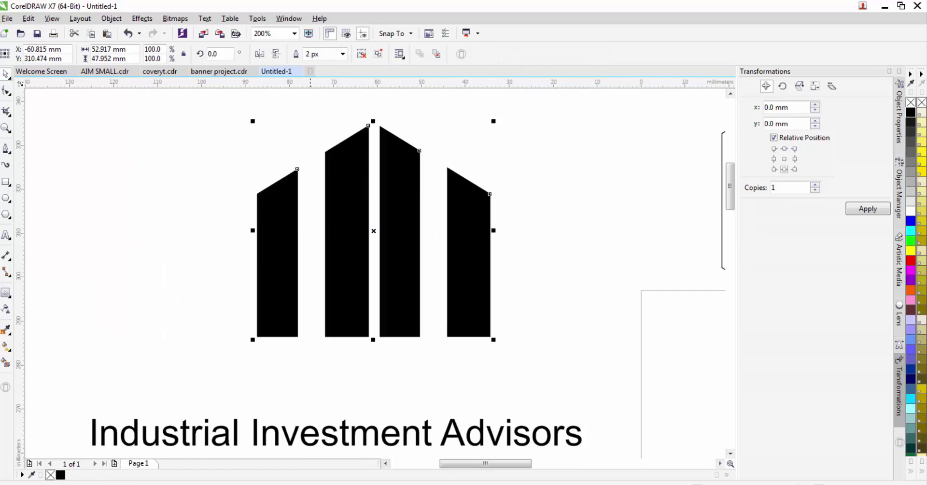
click(342, 55)
click(338, 66)
scroll(413, 140, down, 1)
scroll(414, 183, up, 1)
drag(415, 182, 381, 238)
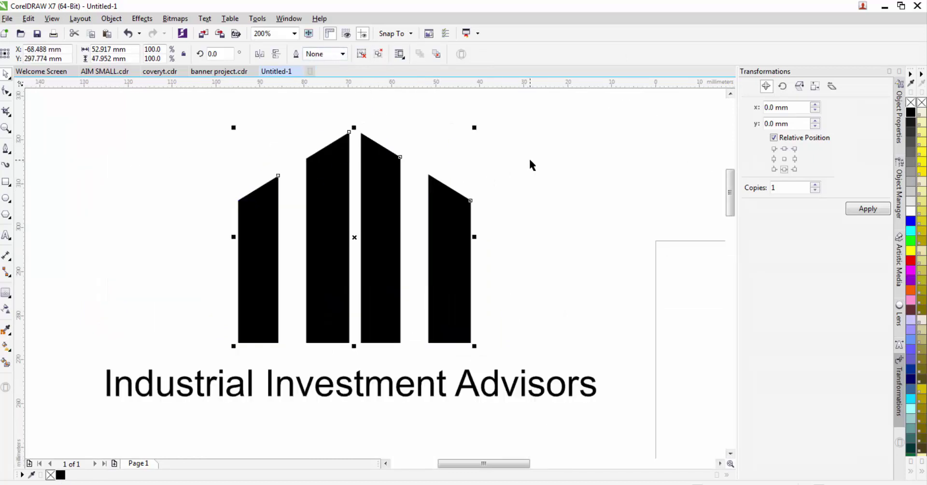
click(529, 157)
scroll(418, 212, down, 1)
scroll(418, 248, up, 1)
scroll(415, 246, down, 1)
scroll(412, 239, up, 2)
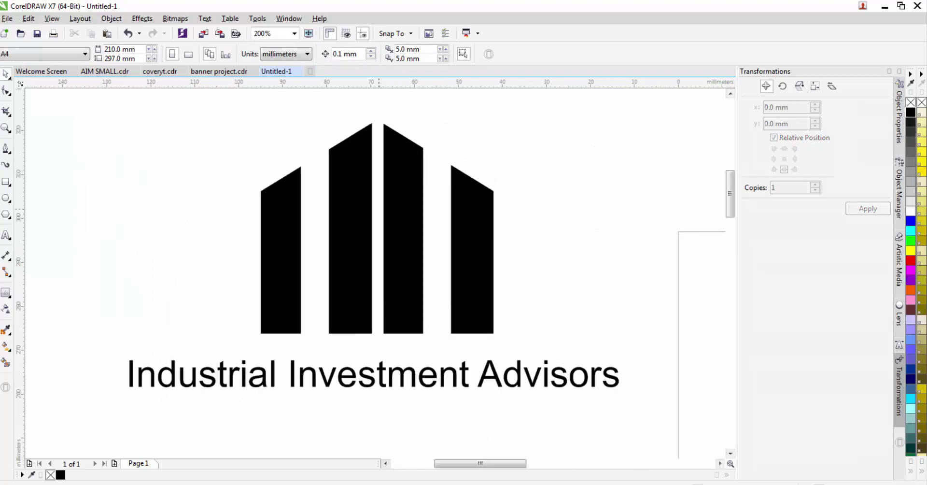
Narrow the four-bar group to about 47.5 mm wide from its left edge.
click(344, 191)
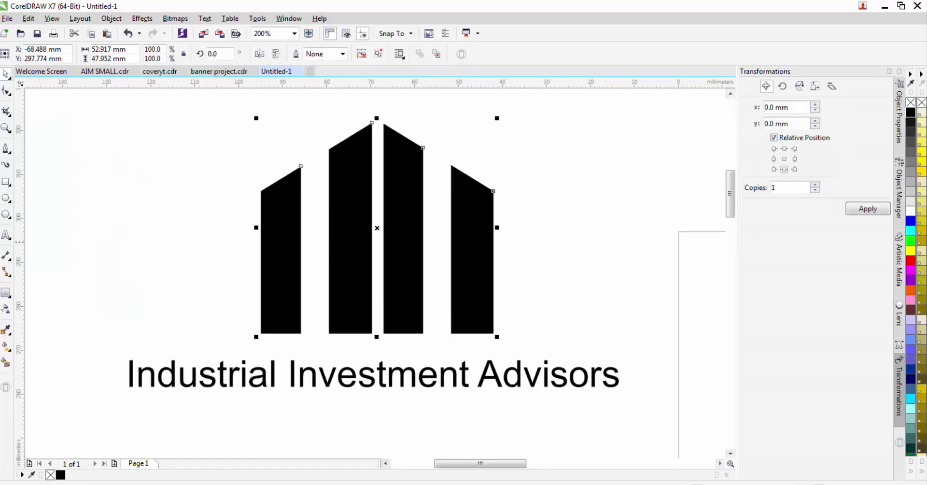
drag(256, 228, 280, 227)
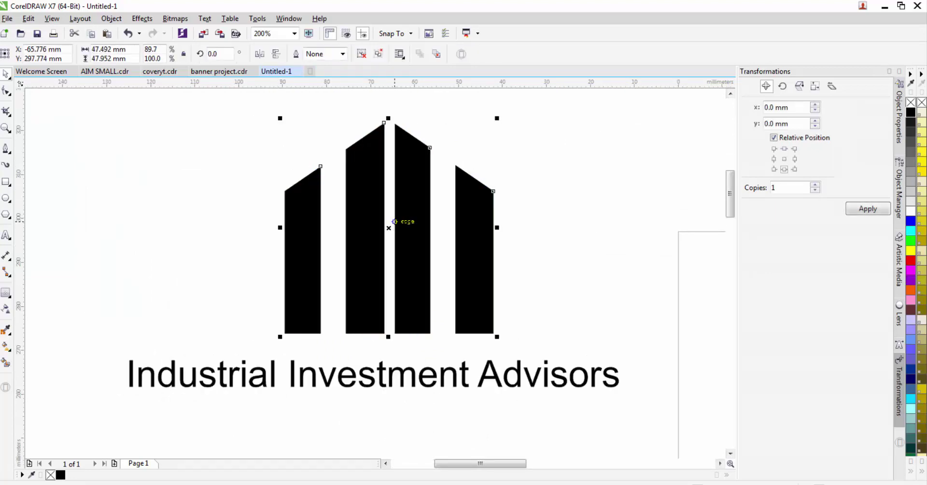
click(153, 150)
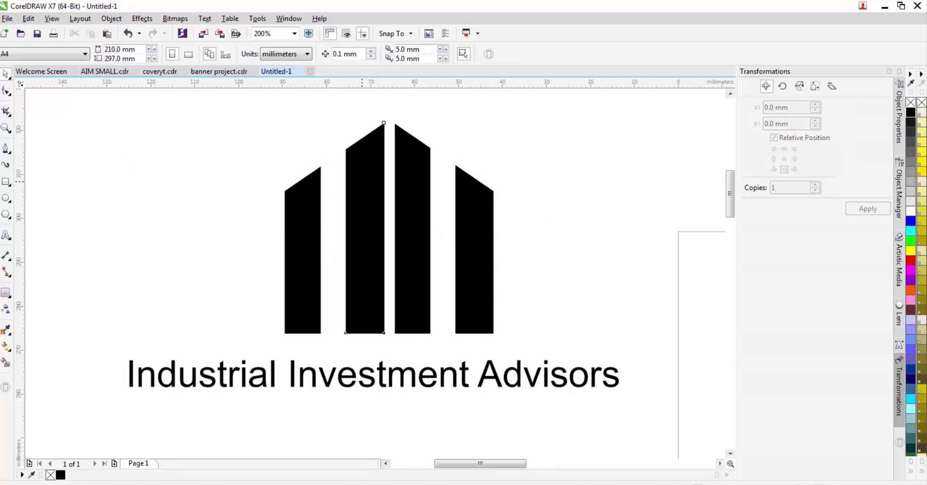
Shift the second bar slightly left and reduce its height to about 47.6 mm so its peak aligns with the third bar's.
click(362, 181)
scroll(374, 142, up, 1)
scroll(374, 142, down, 1)
scroll(359, 237, up, 1)
drag(361, 267, 349, 267)
scroll(349, 266, down, 1)
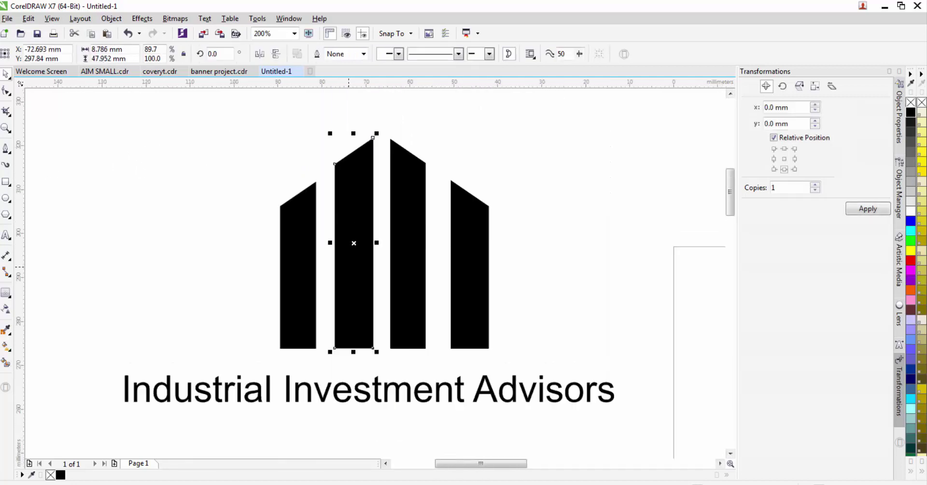
scroll(352, 176, up, 2)
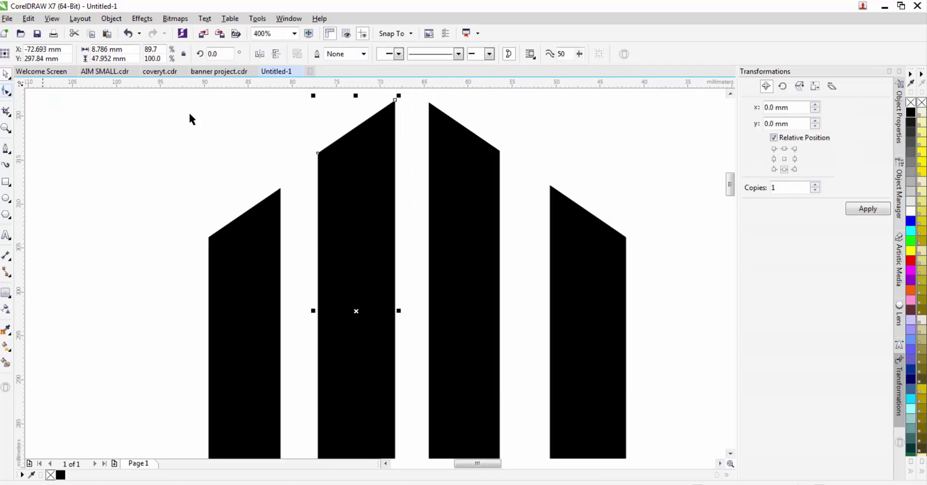
drag(356, 95, 356, 99)
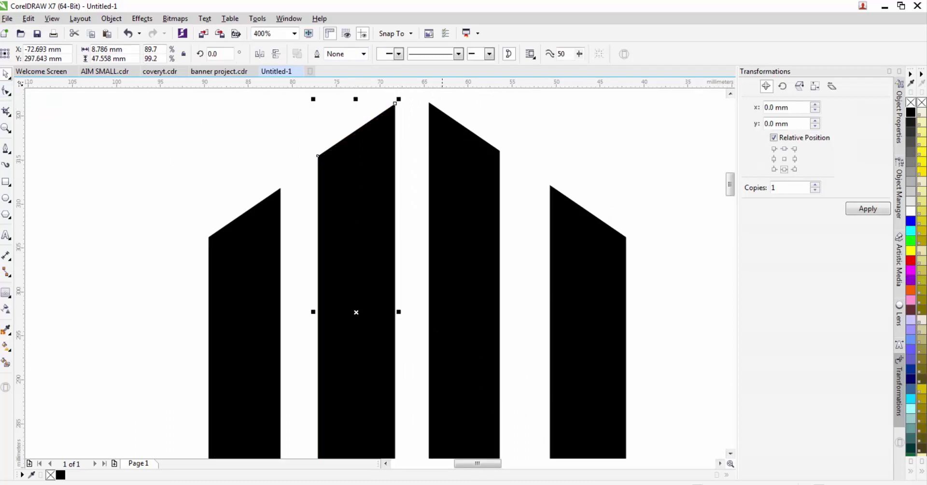
scroll(400, 114, down, 2)
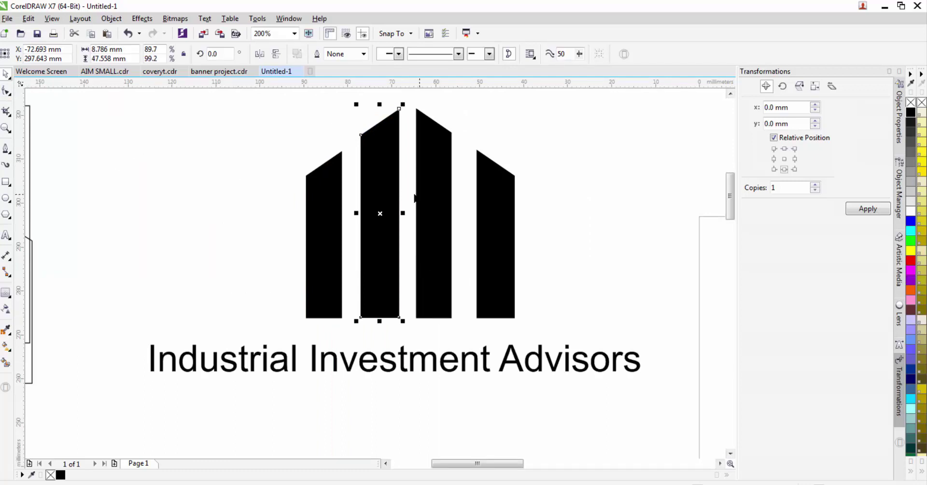
click(319, 186)
click(379, 180)
click(434, 175)
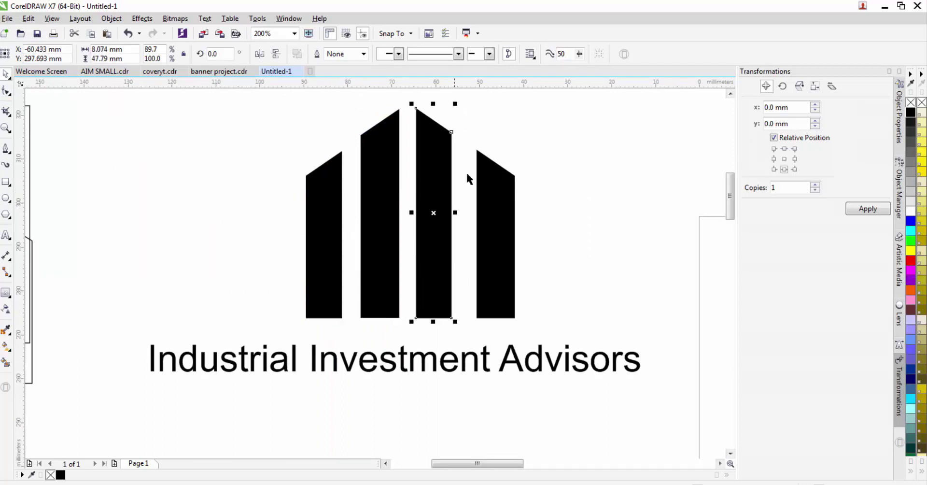
click(489, 179)
click(440, 184)
key(Tab)
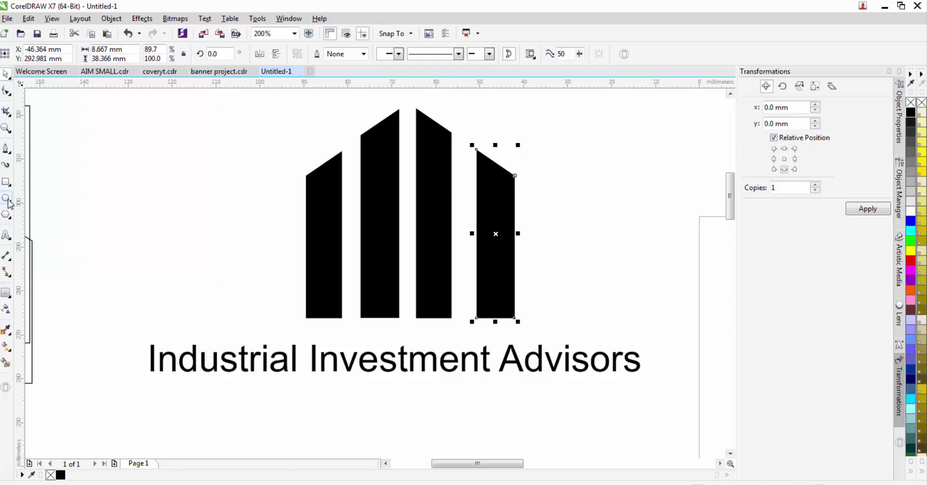
Draw a rectangle about 16.3 by 9.1 mm bridging the tops of the third and fourth bars, filled black without outline.
key(F10)
drag(425, 150, 497, 190)
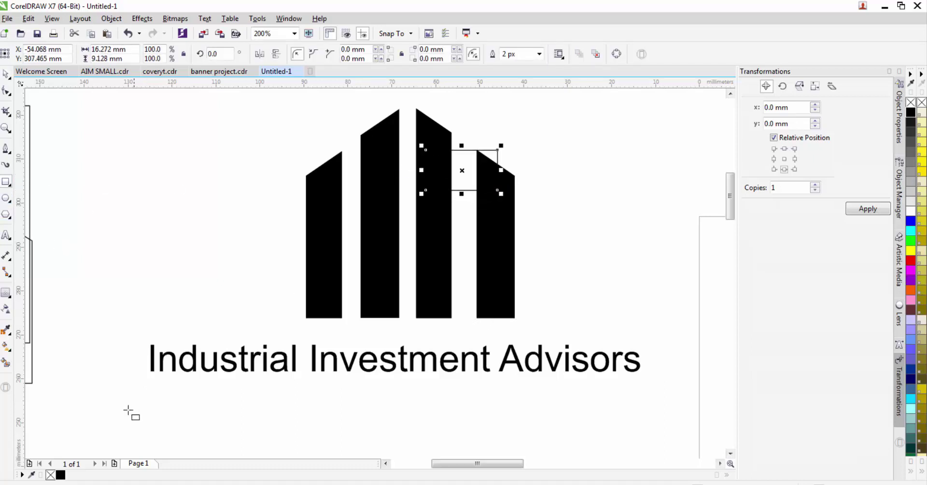
click(61, 475)
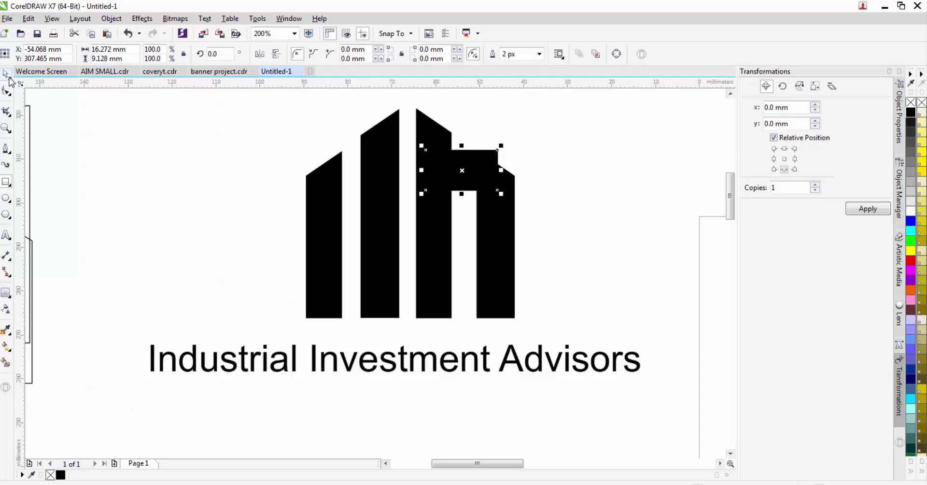
click(539, 54)
click(508, 64)
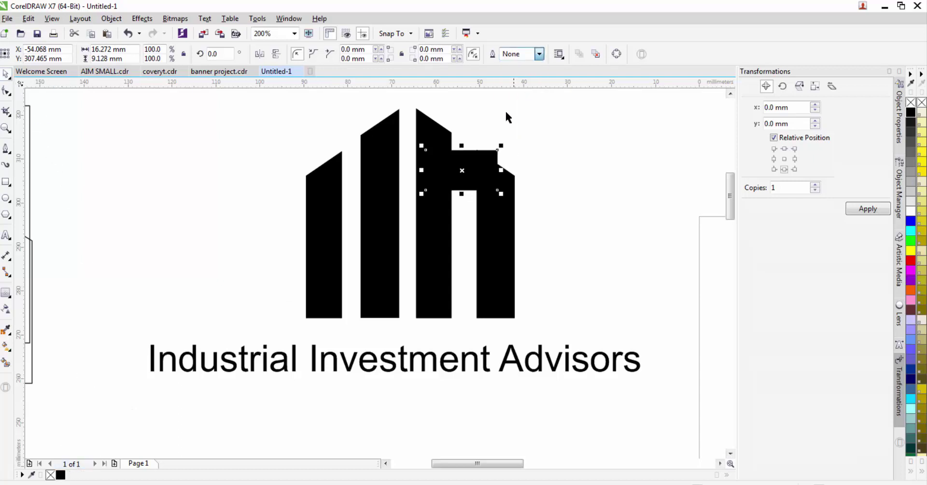
Skew the bridging rectangle to follow the slope of the third and fourth bars' tops, and nudge it up flush with them.
scroll(506, 111, up, 2)
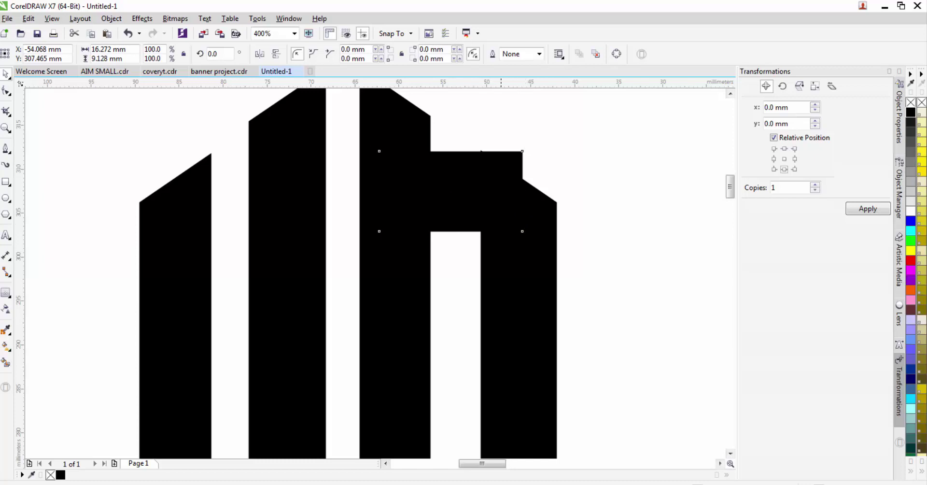
drag(521, 215, 534, 189)
key(ctrl+z)
drag(527, 191, 527, 300)
scroll(455, 292, down, 1)
scroll(458, 241, up, 1)
drag(449, 297, 459, 237)
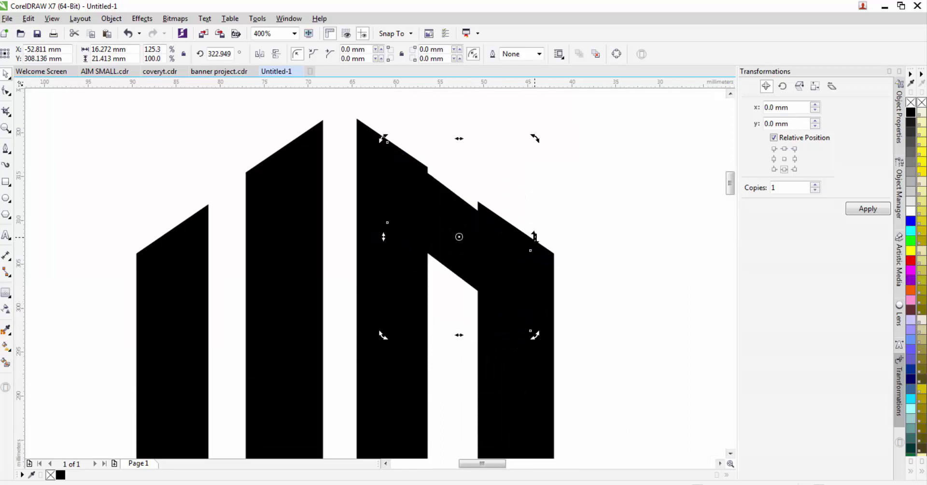
mouse_move(535, 237)
mouse_down()
mouse_move(537, 224)
mouse_move(535, 231)
mouse_up()
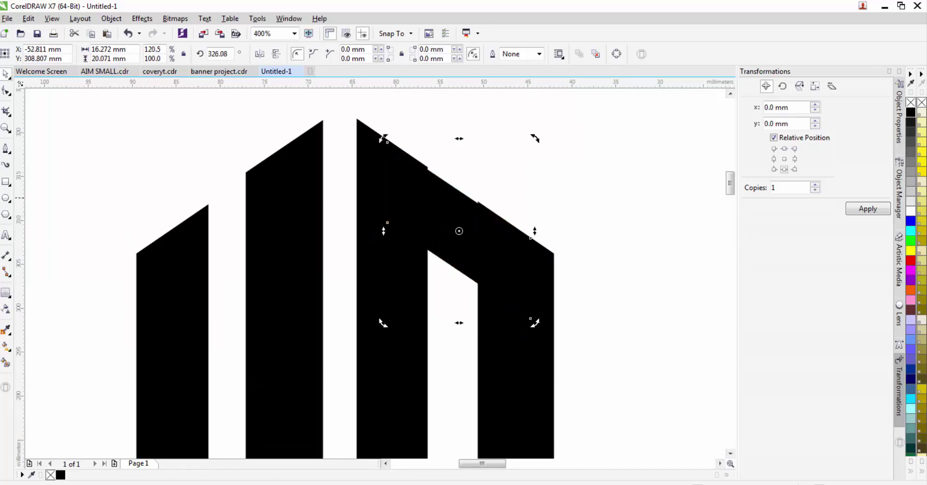
scroll(441, 199, up, 1)
drag(441, 199, 442, 195)
scroll(522, 219, down, 3)
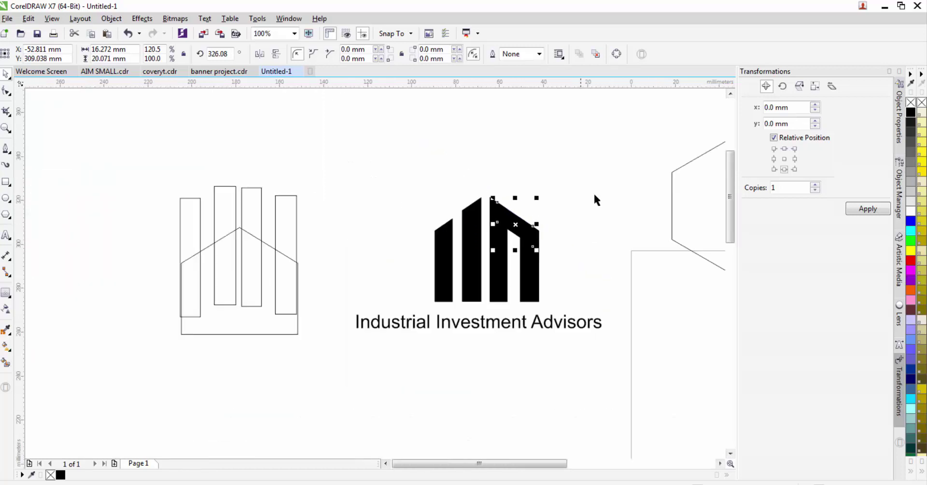
click(593, 193)
Draw a crossbar about 12.7 by 6.7 mm between the third and fourth bars, filled black without outline, forming the A.
scroll(568, 257, up, 2)
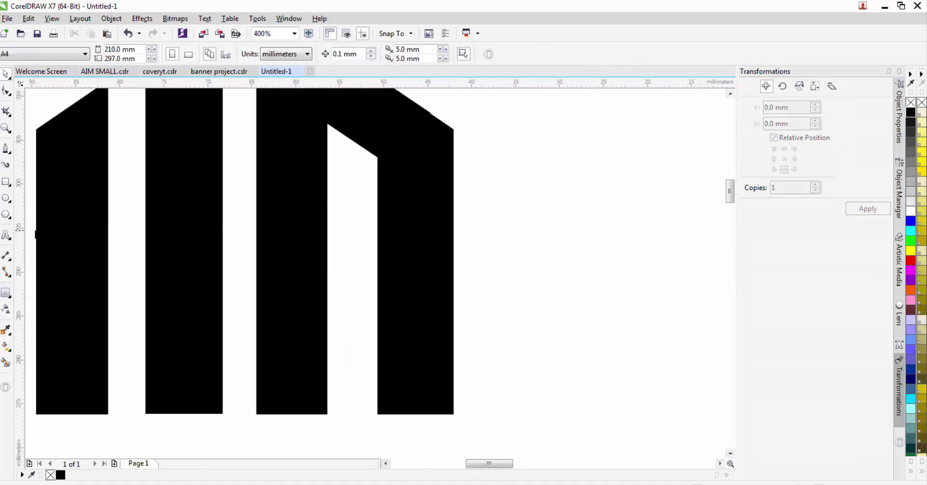
key(F6)
mouse_move(305, 240)
mouse_down()
mouse_move(419, 271)
mouse_move(418, 300)
mouse_up()
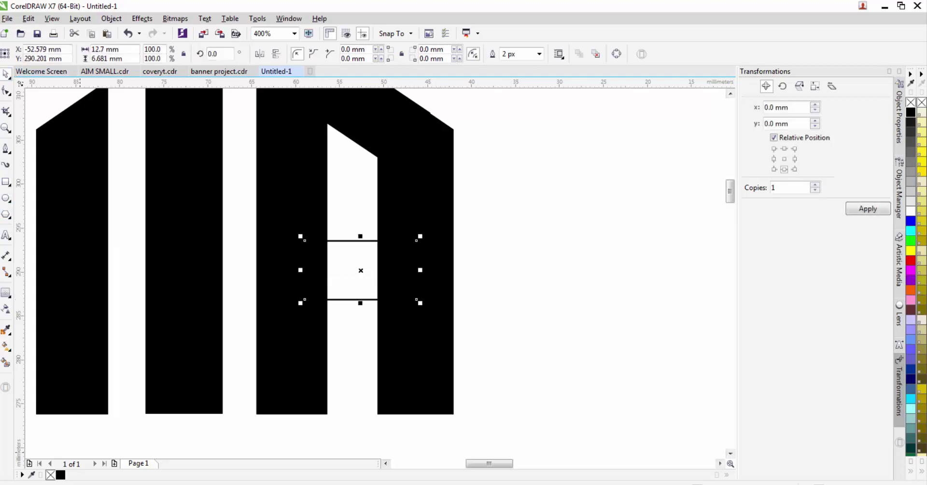
click(58, 475)
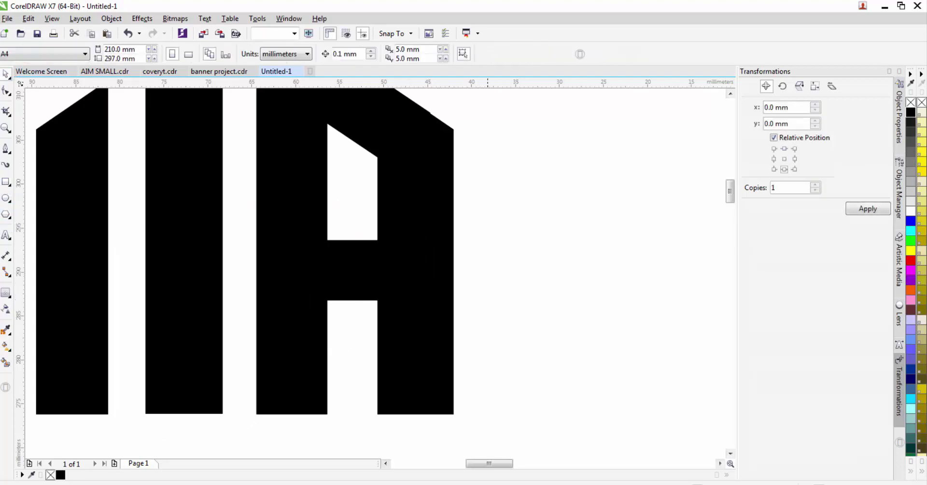
click(539, 54)
click(532, 66)
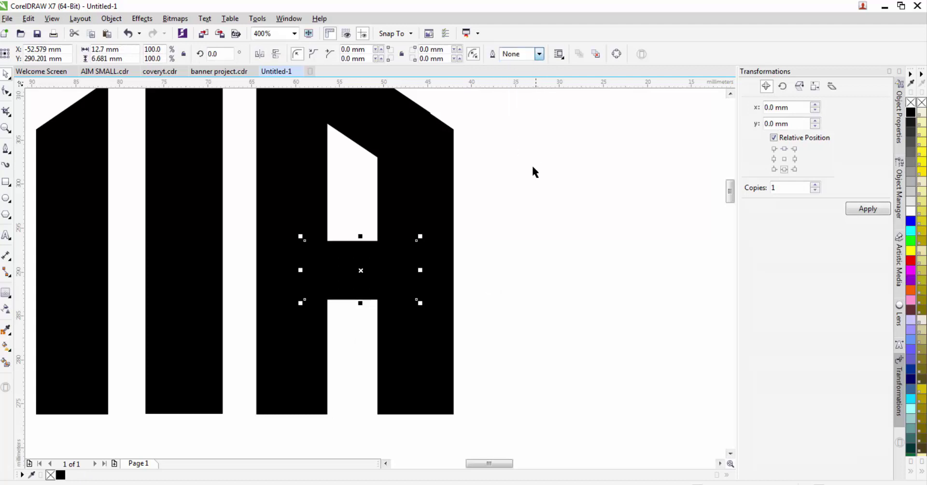
Nudge the A's crossbar about 1 mm to the left.
scroll(529, 189, down, 2)
scroll(530, 189, up, 2)
scroll(508, 210, down, 3)
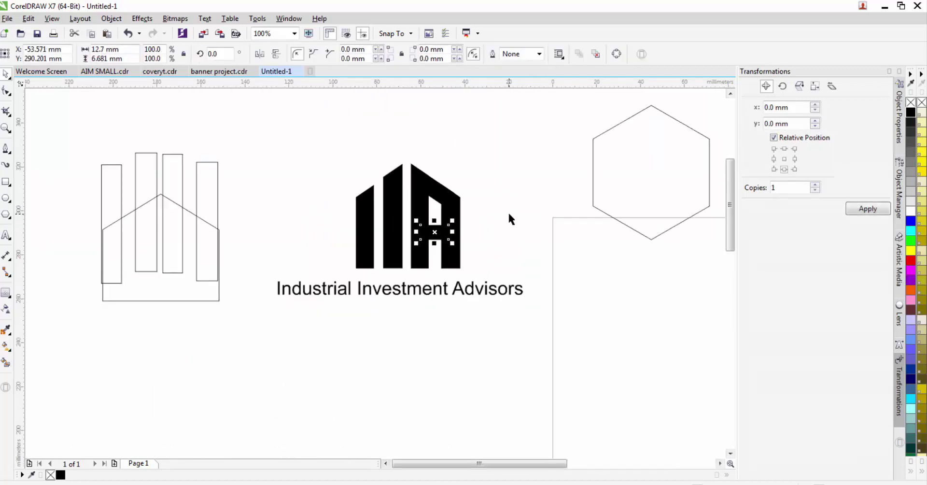
click(508, 210)
scroll(428, 259, up, 1)
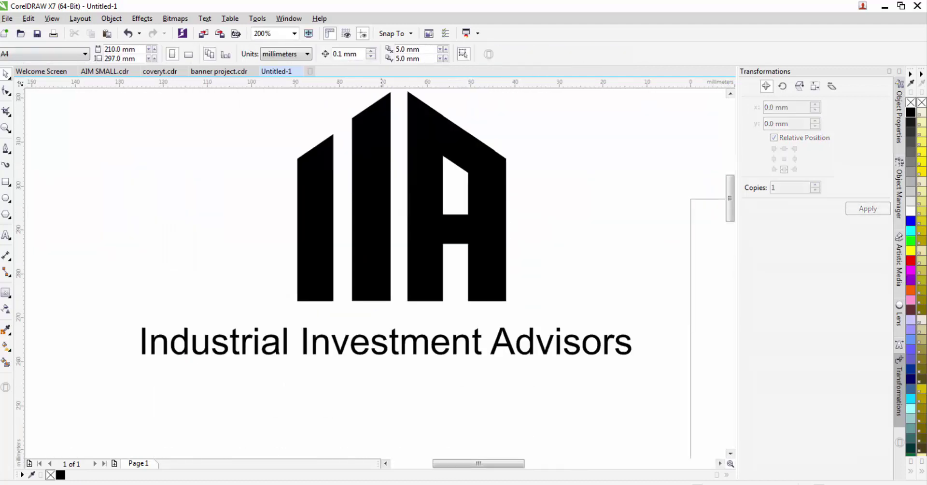
Copy the A's crossbar onto the upper part of the first bar.
click(453, 229)
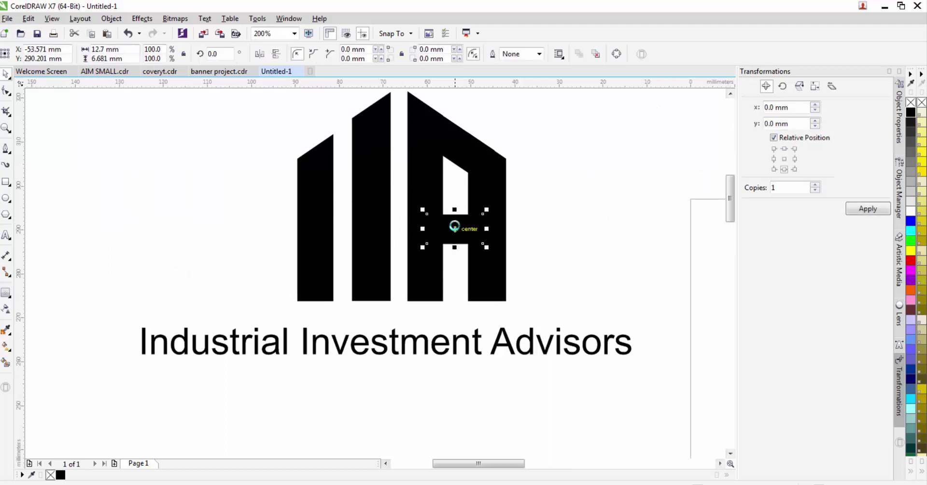
drag(455, 229, 288, 206)
right_click(288, 205)
scroll(292, 192, up, 1)
drag(287, 252, 285, 220)
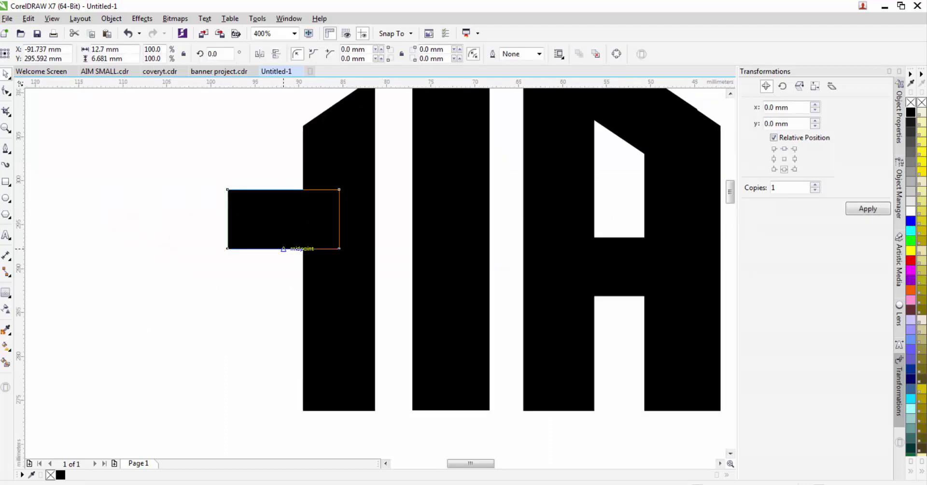
Halve the copied crossbar's thickness and rotate it about 26.5 degrees.
click(290, 205)
drag(344, 187, 329, 163)
click(290, 207)
scroll(286, 220, down, 1)
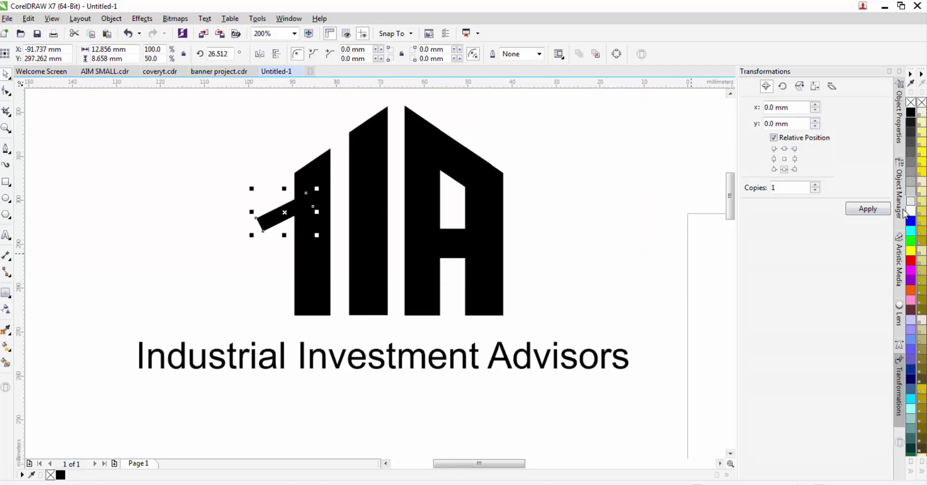
Make the thin strip white, place it across the first bar's upper part, and skew it to match the slanted top.
scroll(289, 211, up, 1)
drag(292, 201, 340, 172)
scroll(346, 180, down, 1)
scroll(344, 194, up, 1)
click(338, 224)
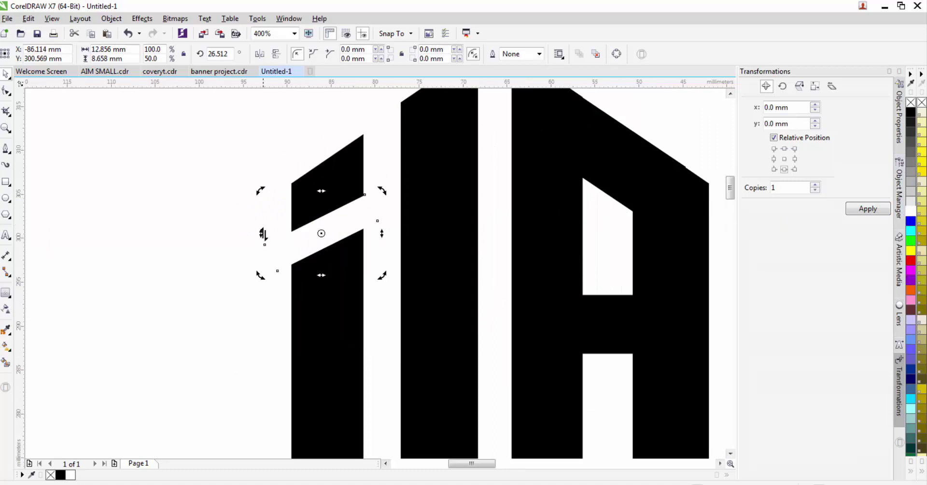
drag(261, 233, 259, 244)
Trim the first bar with the slanted strip to cut a diagonal gap that forms the dotted i.
shift+click(350, 170)
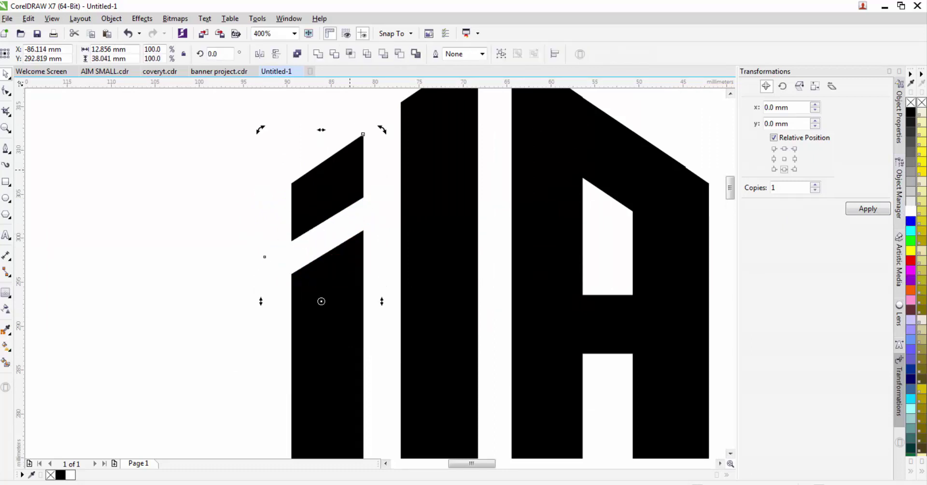
click(378, 223)
click(344, 224)
shift+click(345, 179)
click(335, 53)
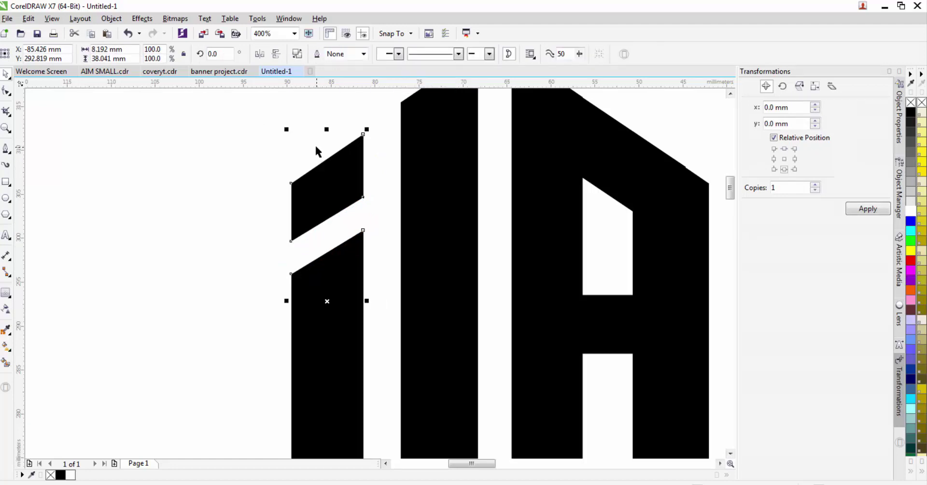
Move the slanted strip onto the second bar's upper part and trim that bar with it to cut a matching gap.
click(316, 145)
scroll(321, 250, down, 1)
scroll(341, 212, up, 1)
mouse_move(327, 260)
mouse_down()
mouse_move(436, 191)
mouse_move(346, 188)
mouse_up()
shift+click(434, 143)
click(335, 53)
click(365, 116)
scroll(416, 184, down, 1)
click(486, 117)
scroll(506, 122, down, 2)
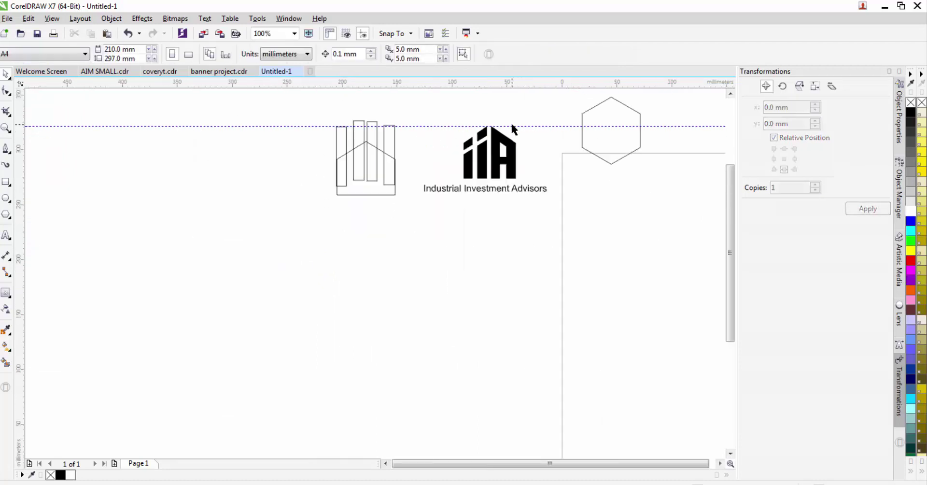
scroll(515, 125, up, 1)
click(518, 127)
click(518, 138)
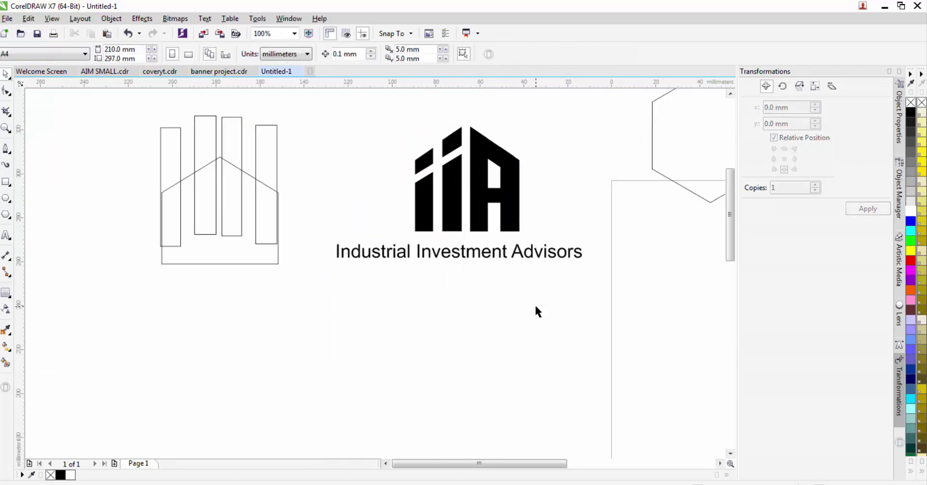
drag(536, 308, 377, 124)
drag(500, 175, 485, 176)
key(Escape)
mouse_move(521, 256)
mouse_down()
mouse_move(522, 238)
mouse_move(524, 253)
mouse_up()
key(Escape)
scroll(493, 178, up, 2)
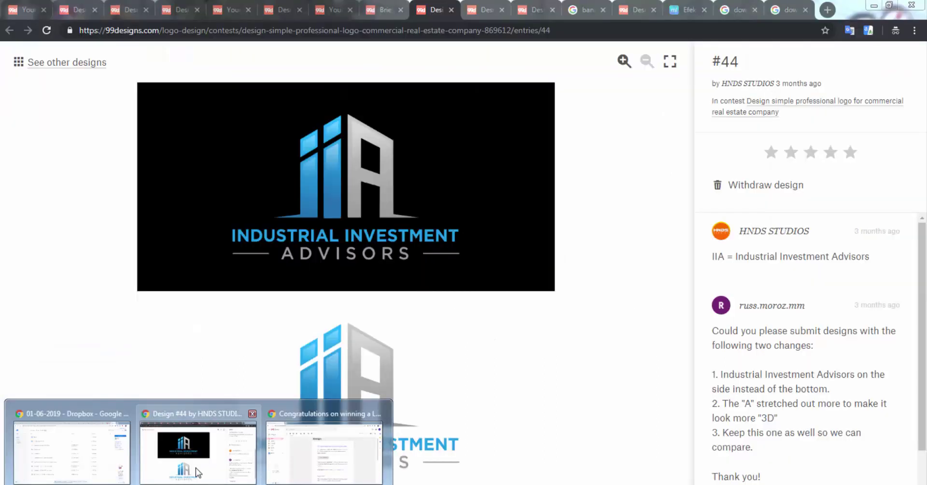
Switch to the Chrome window showing contest design #44 to examine the original IIA logo.
click(196, 473)
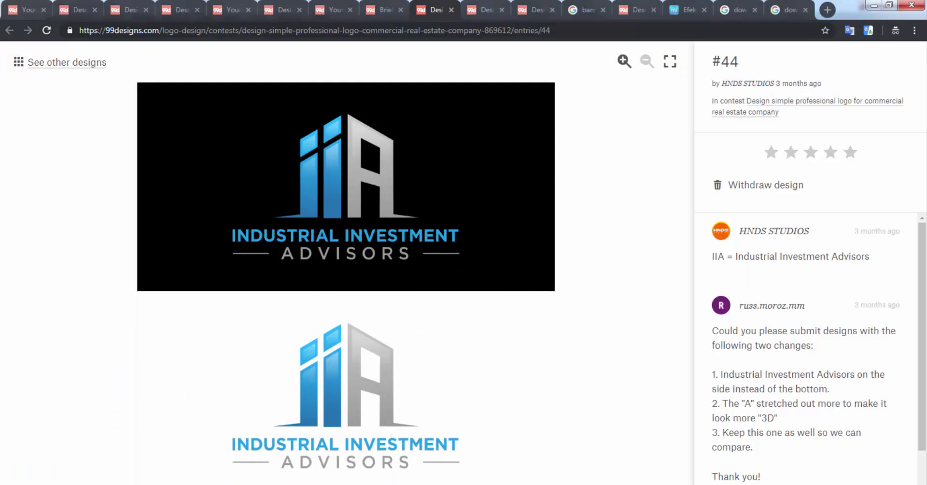
Switch to CorelDRAW and add a black rectangle about 15.9 × 1.9 mm without outline, extending outward from the first bar's base.
click(194, 484)
click(441, 454)
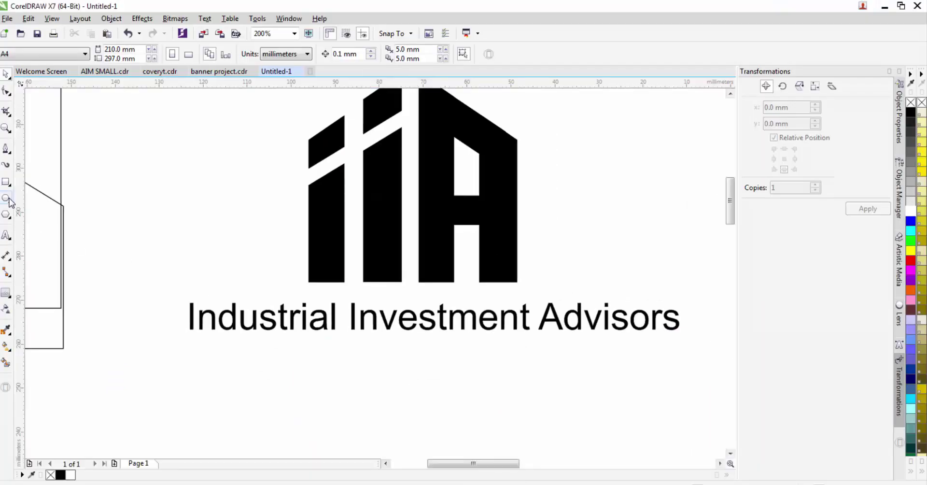
click(6, 182)
scroll(294, 297, up, 1)
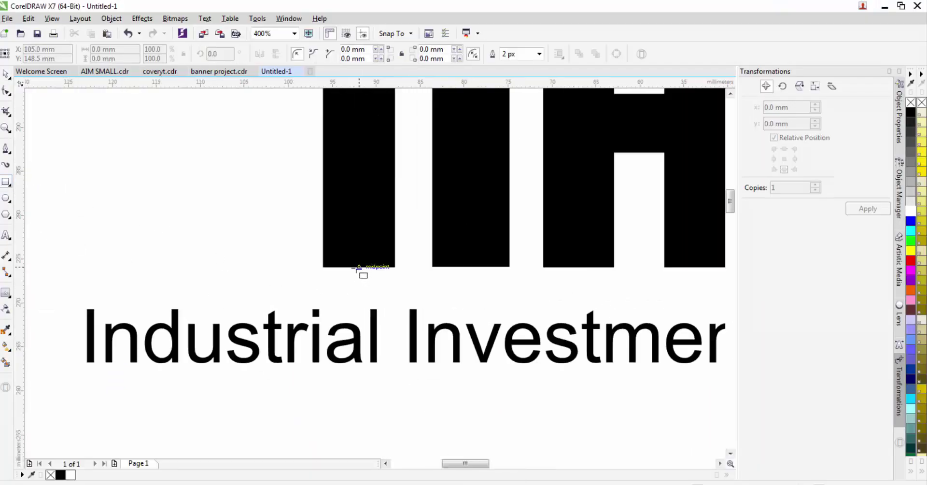
drag(355, 267, 215, 251)
click(60, 475)
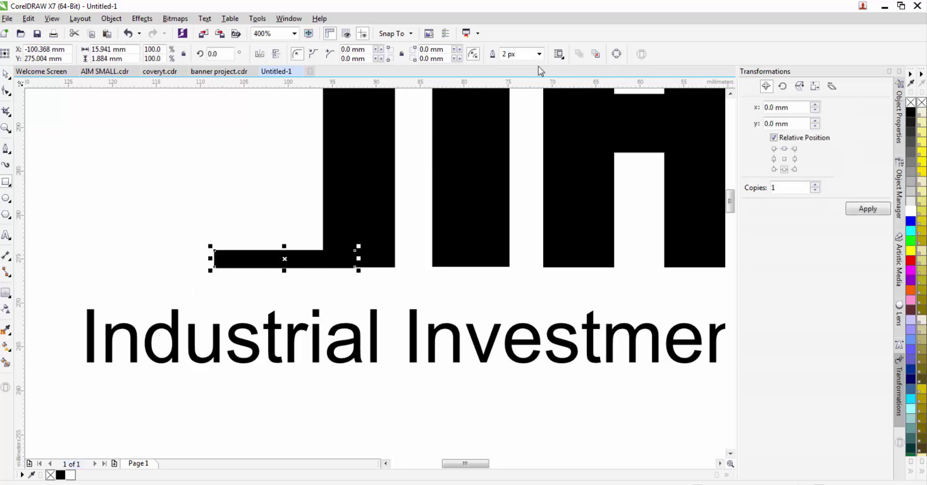
click(539, 54)
click(508, 64)
Convert the thin base rectangle to curves and lower its outer top corner onto the bottom corner to form a tapered wedge.
click(7, 92)
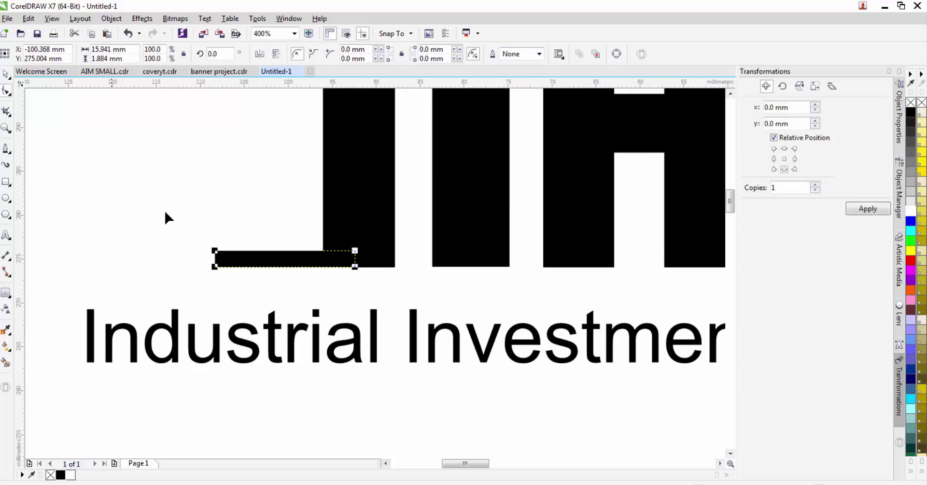
key(ctrl+q)
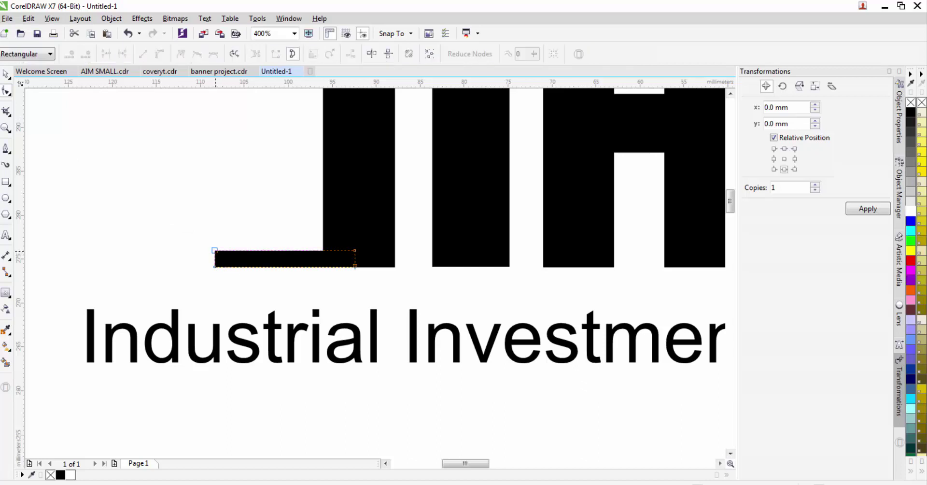
drag(214, 250, 215, 266)
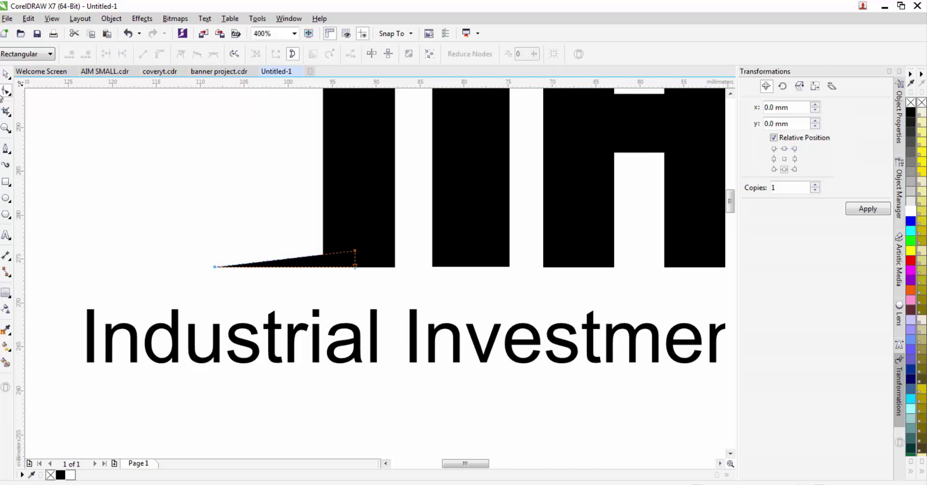
click(6, 74)
Place a horizontally mirrored copy of the wedge at the outer foot of the A and bottom-align both wedges.
scroll(225, 213, down, 1)
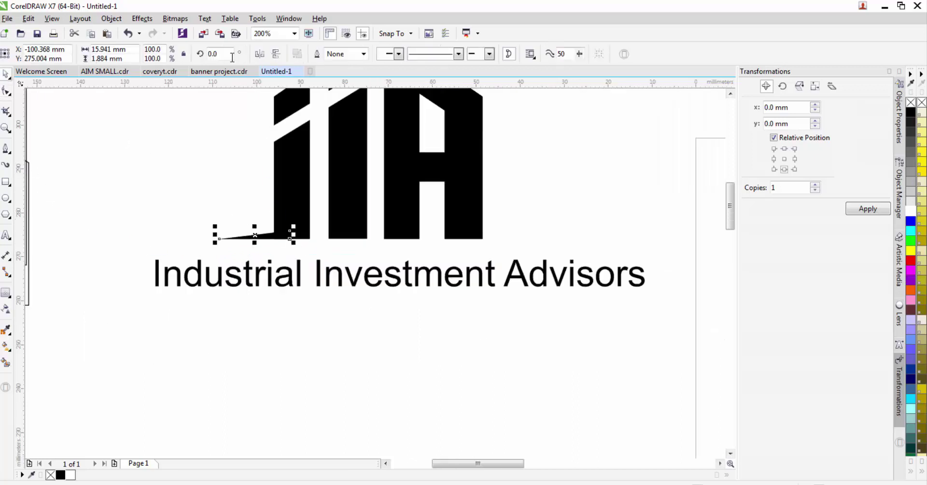
click(264, 54)
drag(230, 234, 494, 231)
drag(598, 247, 189, 211)
key(b)
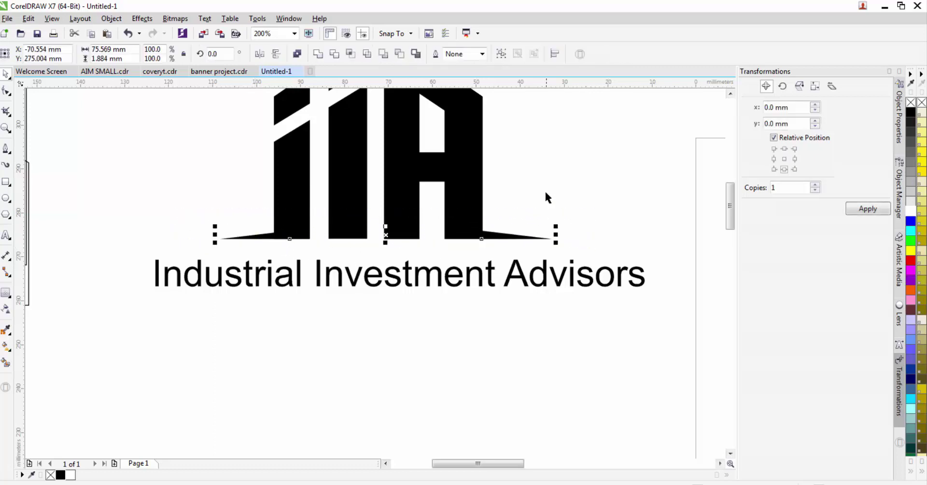
click(548, 194)
Fill all parts of the iiA building mark, including both base wedges, with blue.
scroll(553, 199, down, 1)
scroll(567, 206, down, 1)
scroll(611, 175, up, 1)
scroll(415, 224, down, 1)
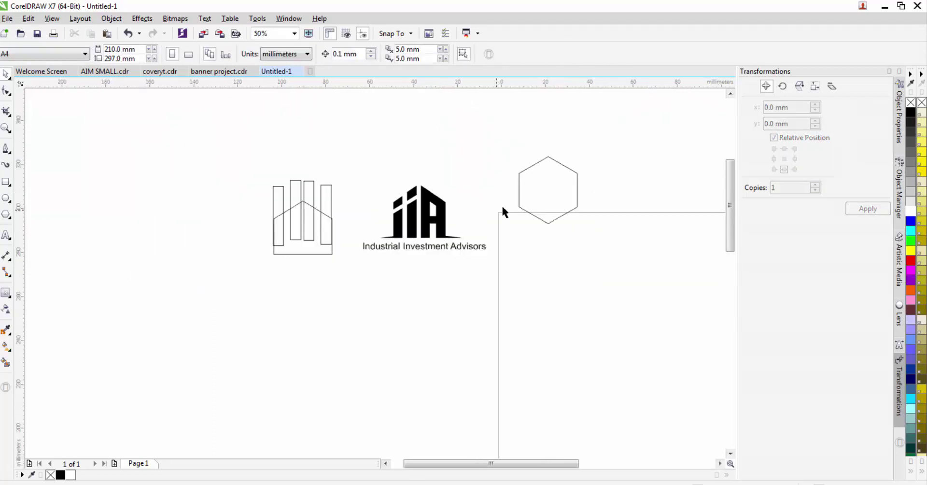
scroll(499, 205, up, 1)
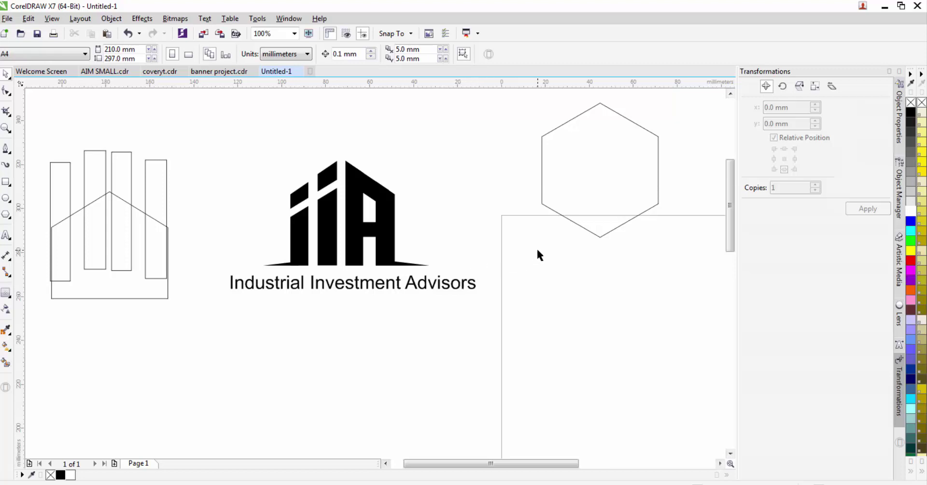
scroll(551, 242, down, 1)
scroll(553, 244, up, 1)
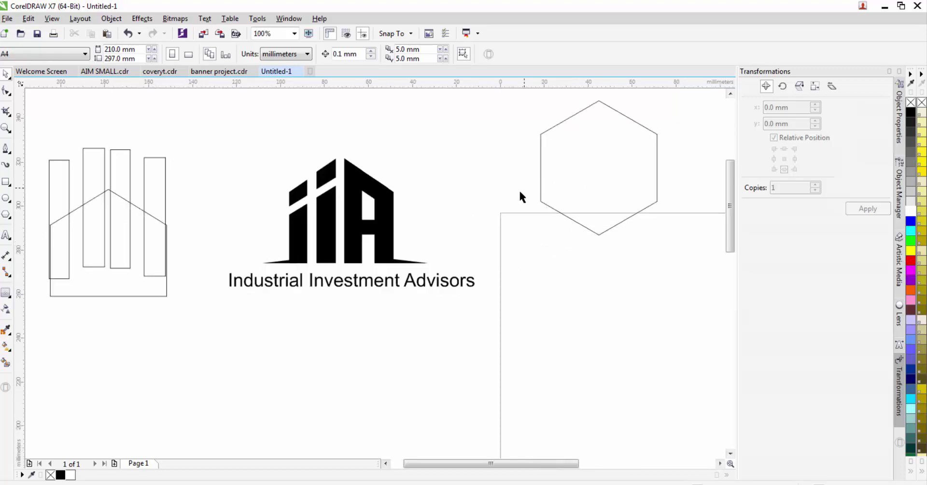
drag(434, 339, 248, 139)
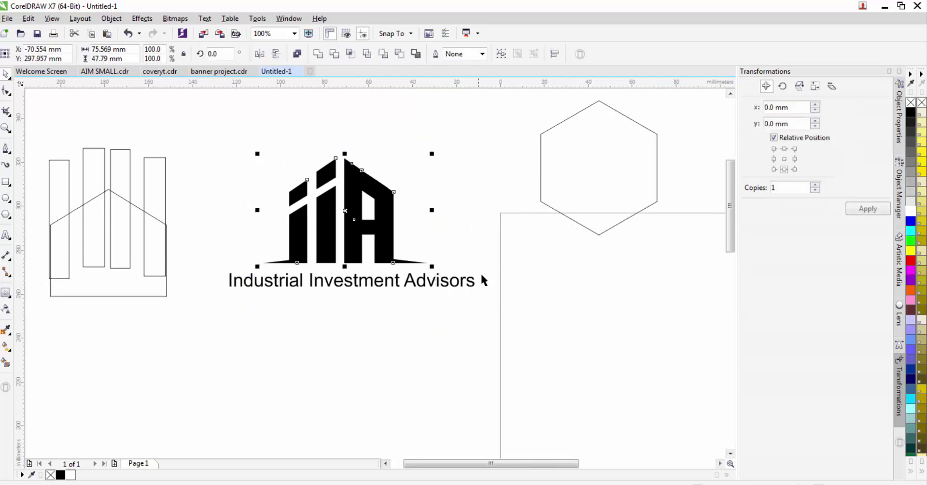
click(911, 221)
click(403, 311)
scroll(445, 246, down, 2)
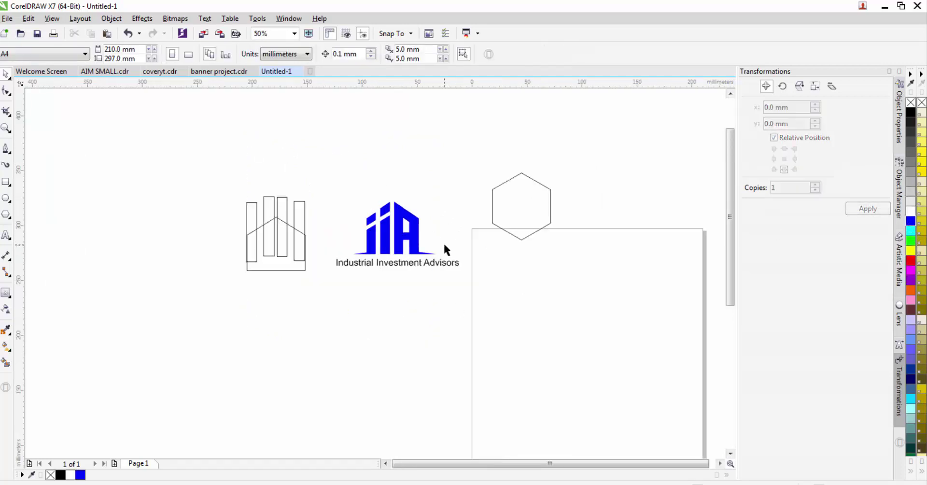
Move the hexagon outline below the Industrial Investment Advisors text.
drag(541, 221, 294, 108)
click(468, 268)
scroll(464, 265, up, 2)
click(302, 155)
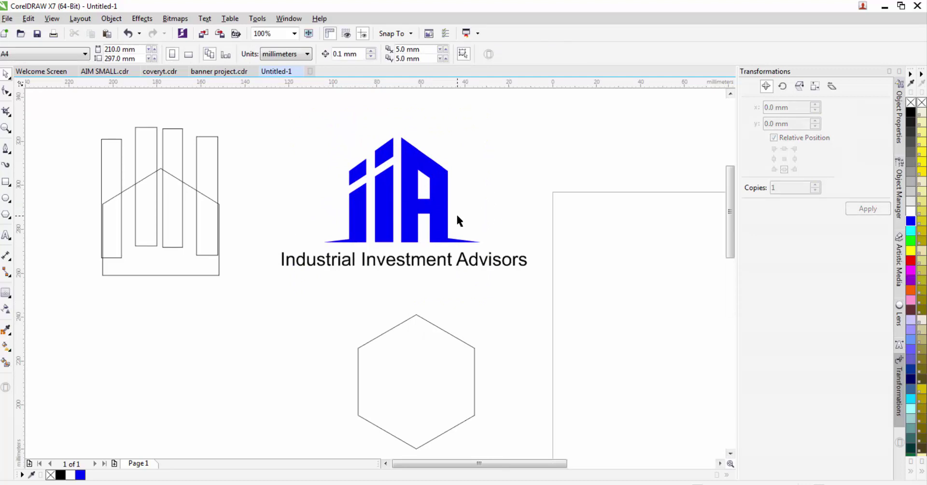
scroll(443, 175, down, 1)
scroll(445, 178, up, 1)
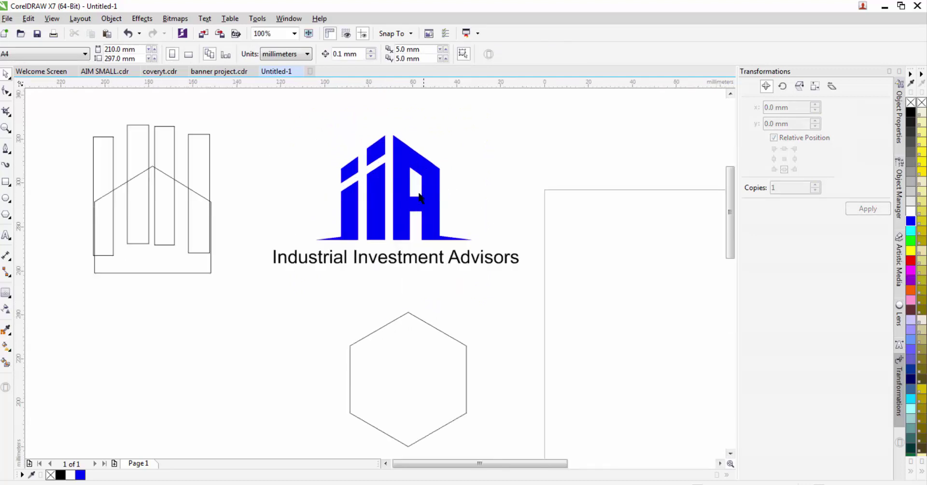
Try shaping a rectangle beside the logo into a gabled building outline about 36 × 80 mm by raising a new node on its top edge.
click(6, 182)
drag(535, 119, 614, 271)
click(6, 91)
scroll(390, 179, down, 1)
scroll(490, 153, up, 1)
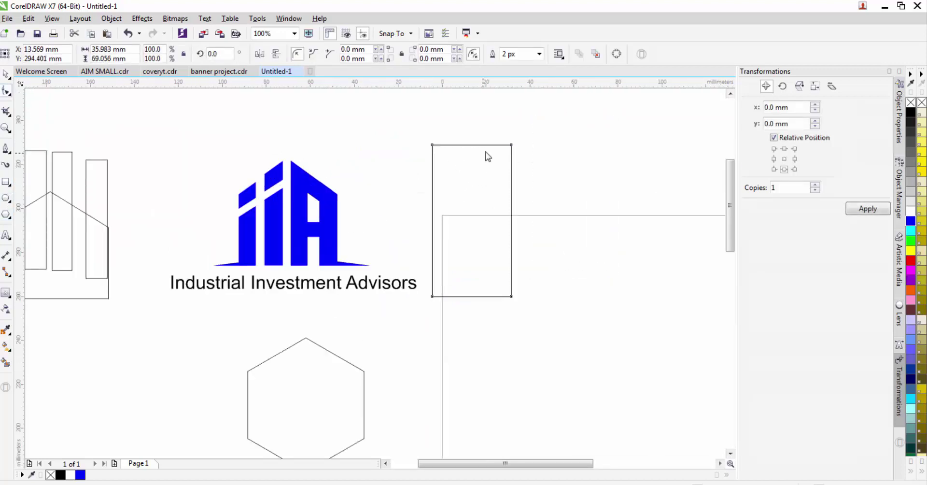
key(ctrl+q)
double_click(472, 144)
drag(473, 144, 473, 120)
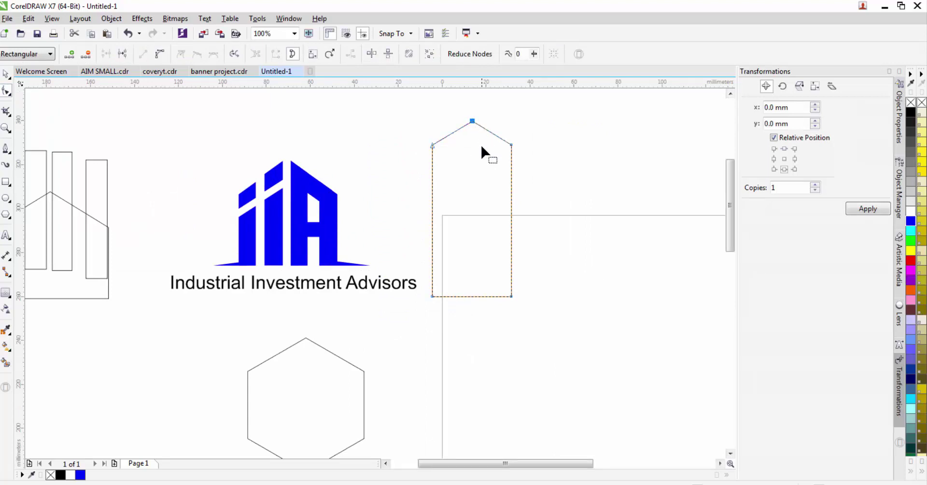
click(7, 75)
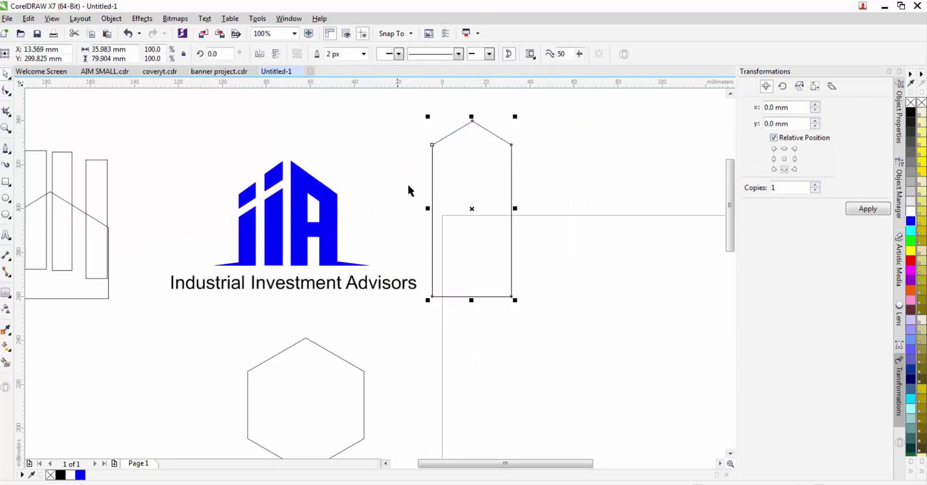
key(Delete)
Move the hexagon from below the company name to the empty area above and to the right of the logo.
scroll(485, 175, down, 2)
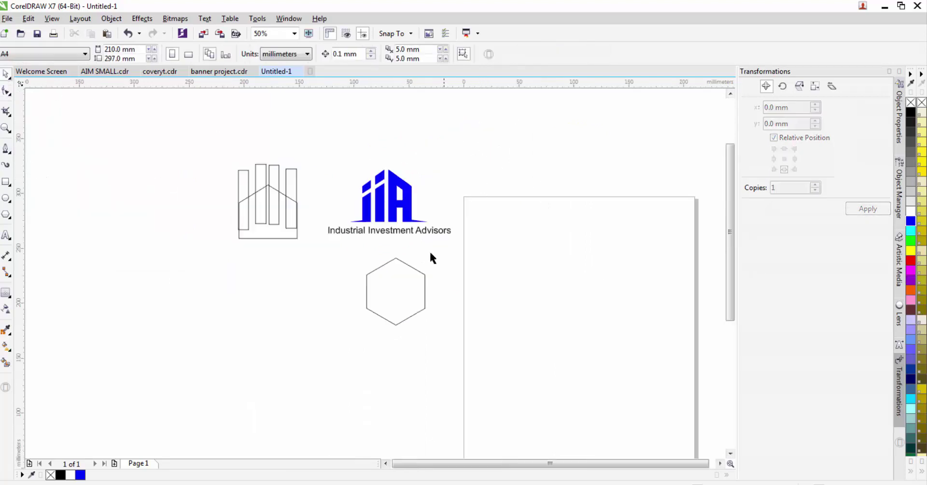
scroll(425, 260, up, 2)
scroll(398, 302, down, 2)
drag(410, 280, 484, 182)
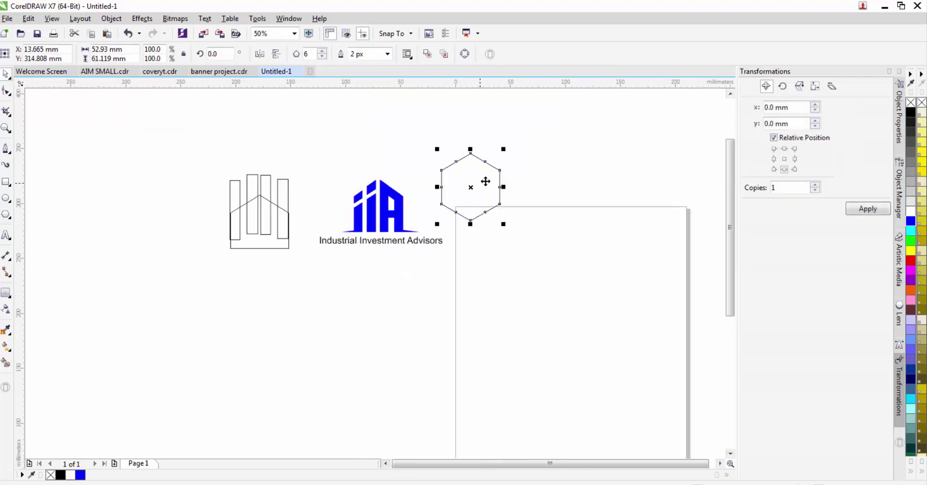
scroll(475, 189, up, 2)
drag(454, 208, 434, 163)
click(502, 144)
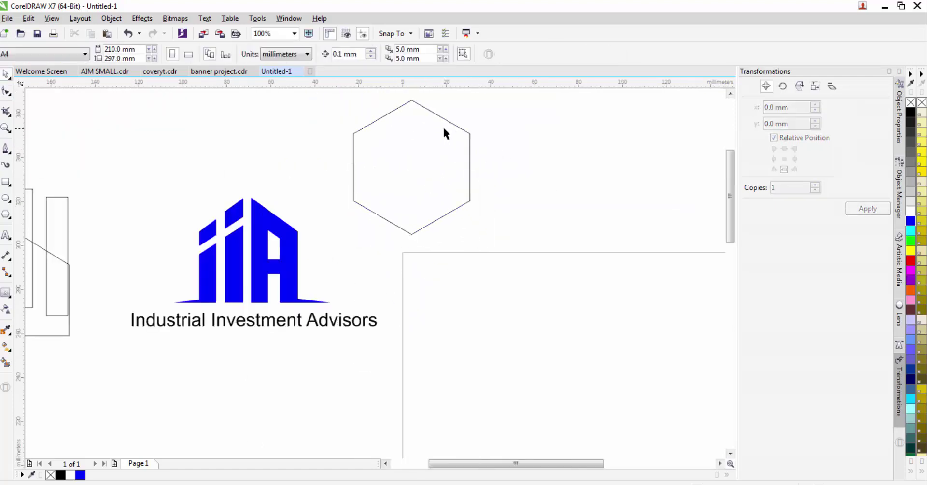
Fill the hexagon with blue and remove its outline.
click(443, 126)
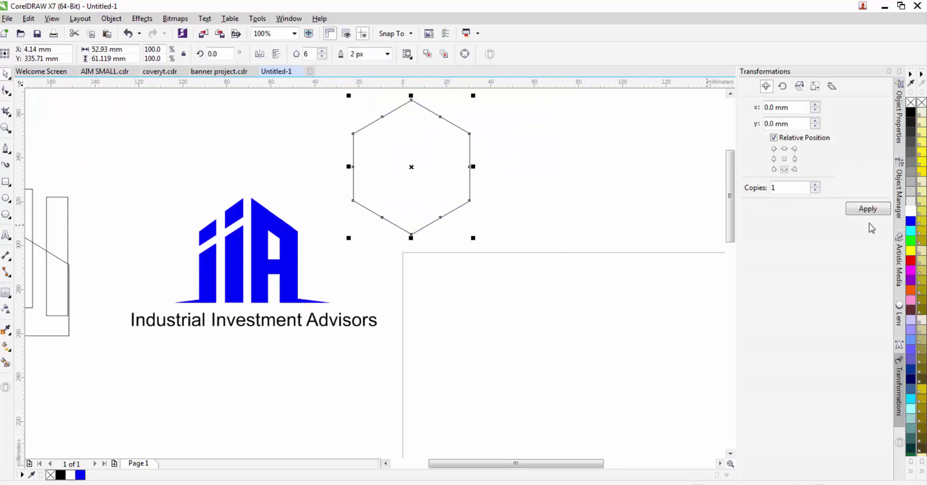
click(911, 224)
click(388, 54)
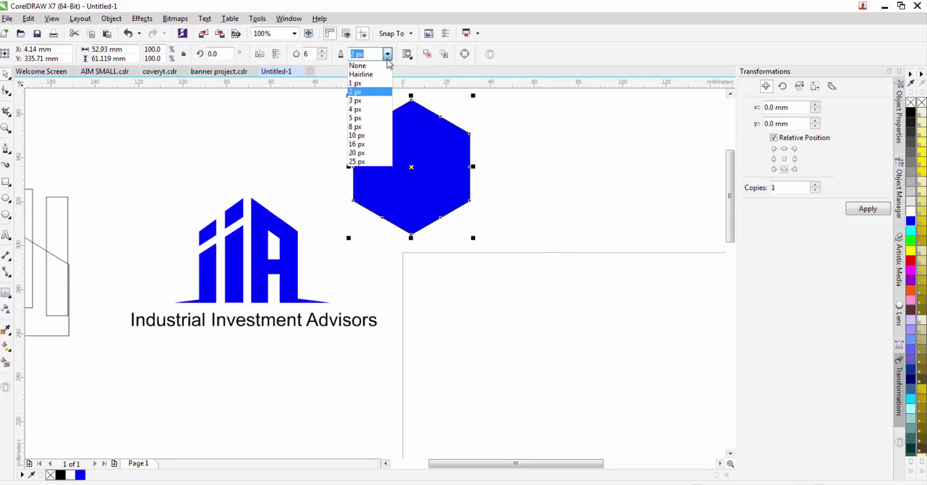
click(359, 64)
click(325, 129)
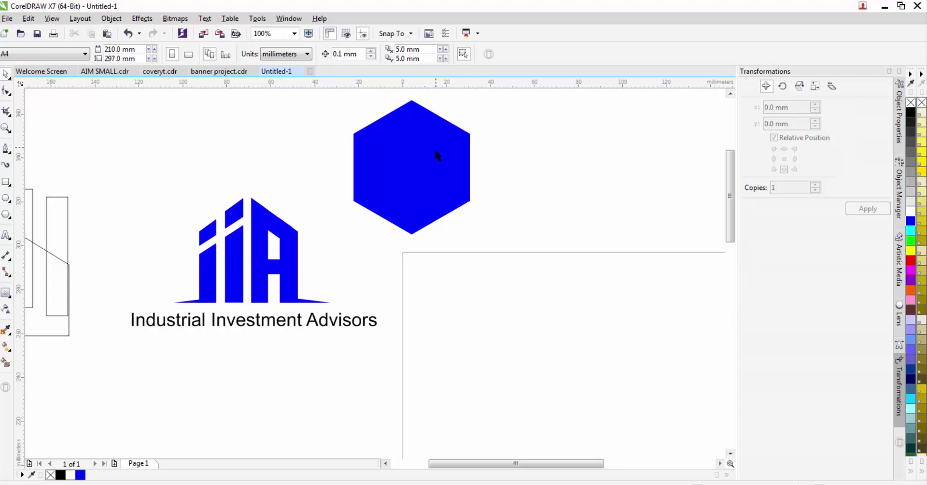
Replace the hexagon's blue fill with a 1 px outline and move it slightly farther from the logo.
scroll(426, 134, up, 1)
click(431, 165)
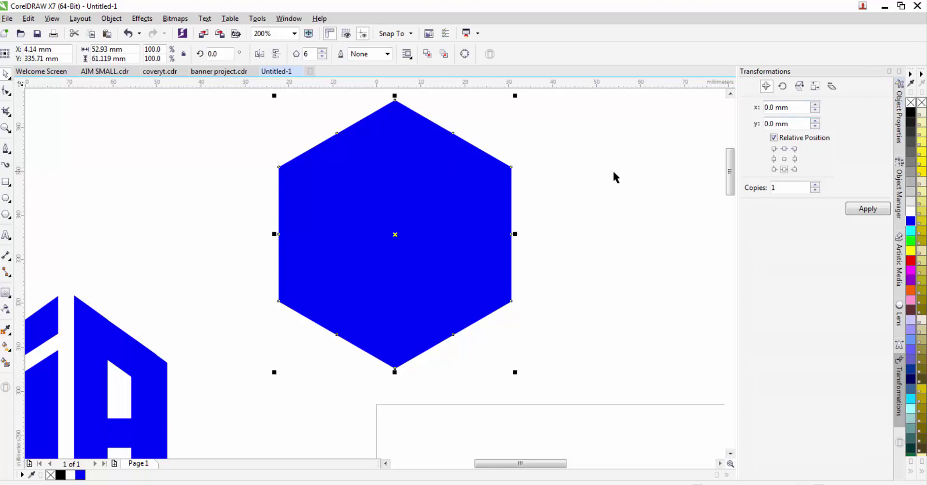
scroll(475, 115, up, 1)
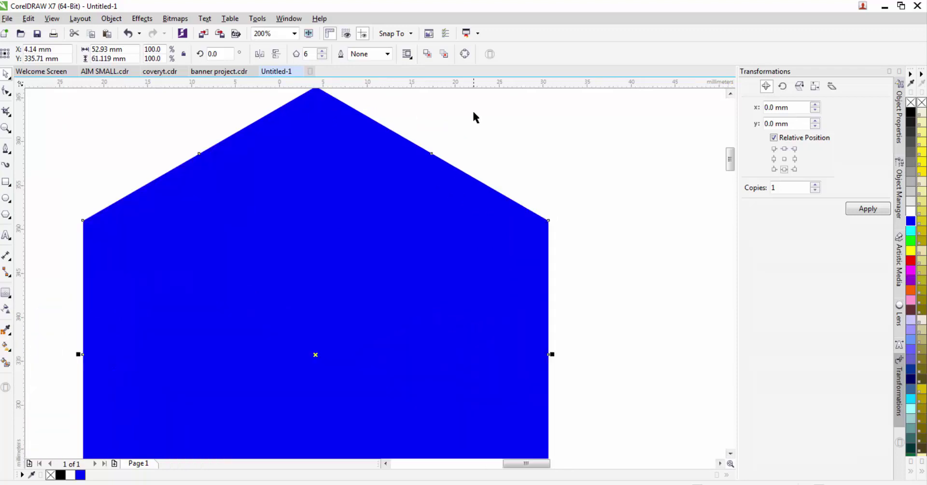
scroll(531, 174, down, 1)
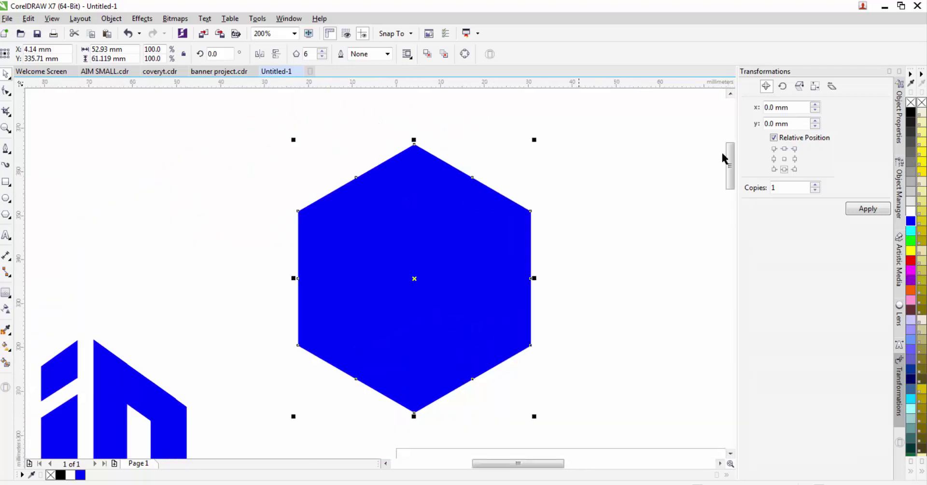
click(921, 103)
click(388, 53)
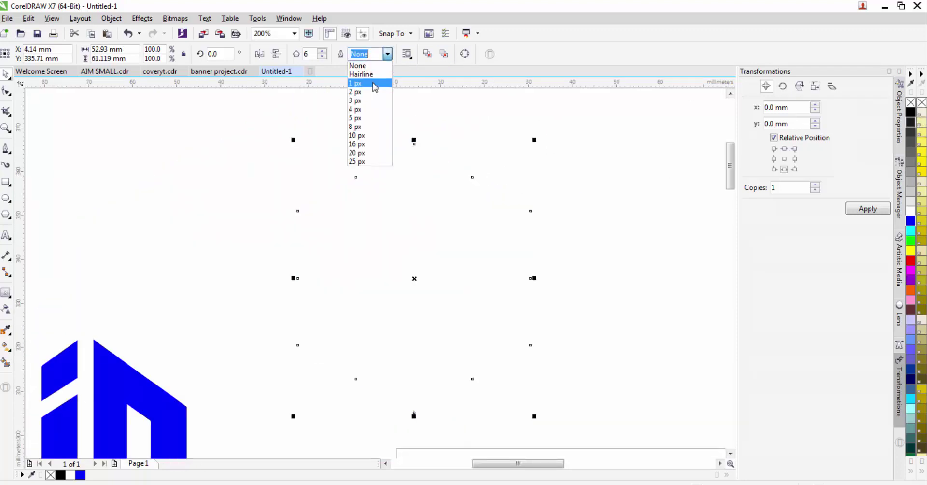
click(360, 82)
scroll(354, 120, down, 1)
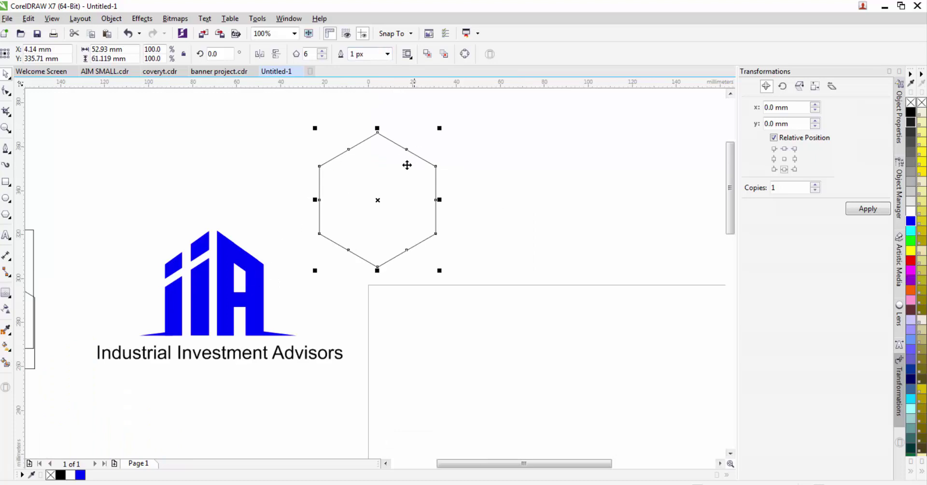
drag(407, 165, 435, 151)
click(560, 132)
Draw a tall rectangle about 8.2 × 46.8 mm along the hexagon's left edge, extending past its slanted sides.
scroll(420, 138, up, 1)
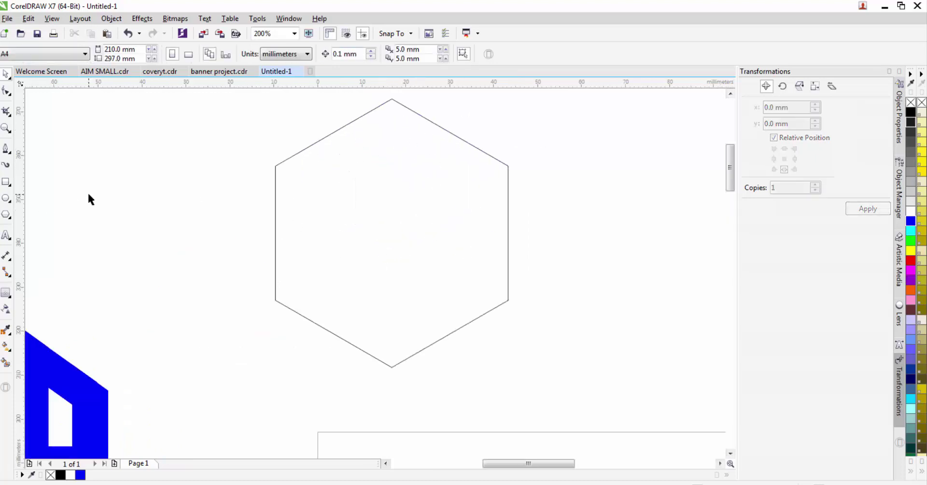
click(5, 183)
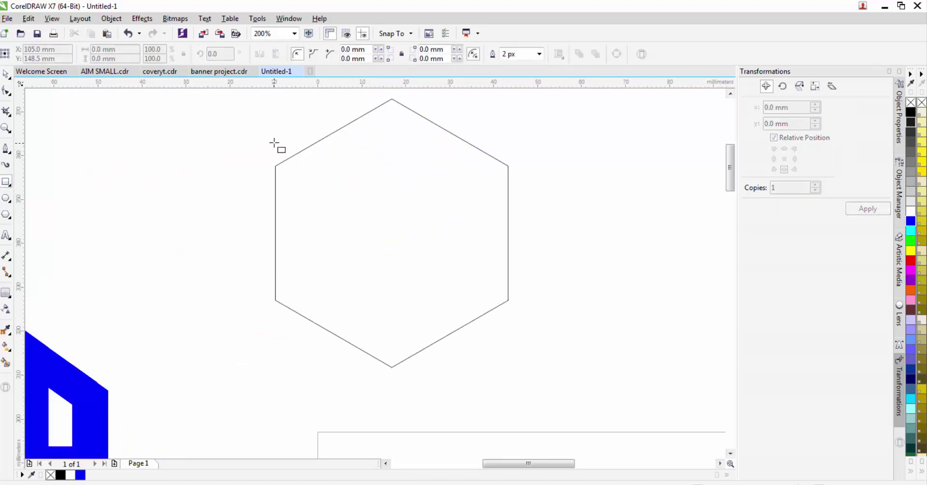
drag(274, 141, 311, 347)
click(5, 74)
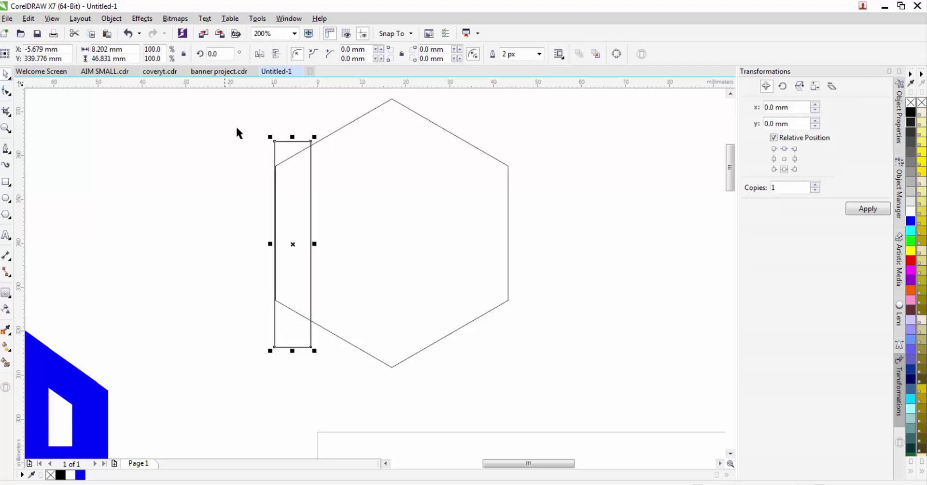
Copy the tall rectangle to its right inside the hexagon and stretch the copy to span nearly the hexagon's full height.
drag(290, 149, 339, 123)
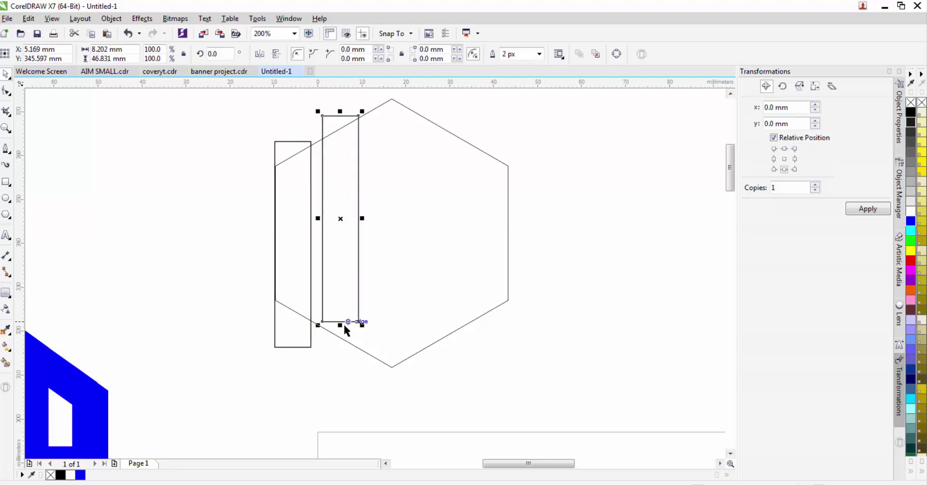
drag(340, 326, 342, 377)
scroll(334, 248, down, 2)
scroll(348, 188, up, 2)
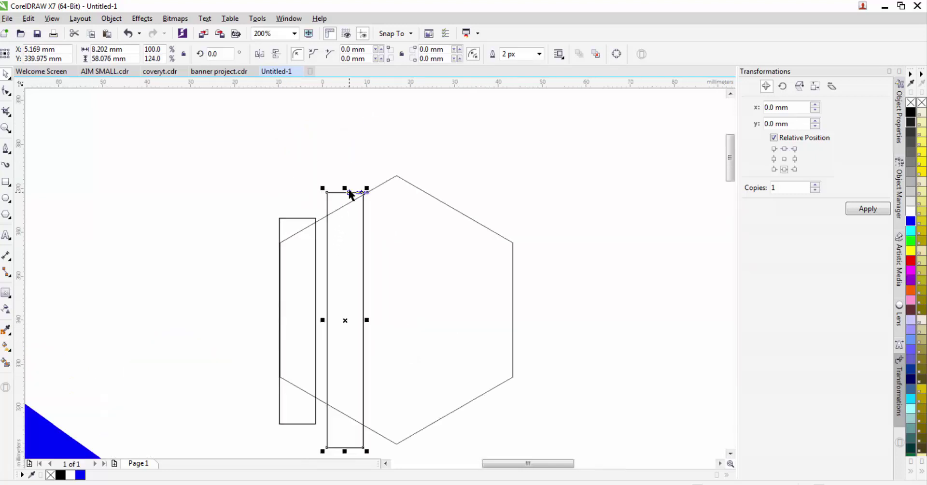
mouse_move(346, 183)
mouse_down()
mouse_move(347, 167)
mouse_move(355, 192)
mouse_up()
shift+click(307, 222)
drag(291, 223, 300, 222)
key(ctrl+z)
click(360, 151)
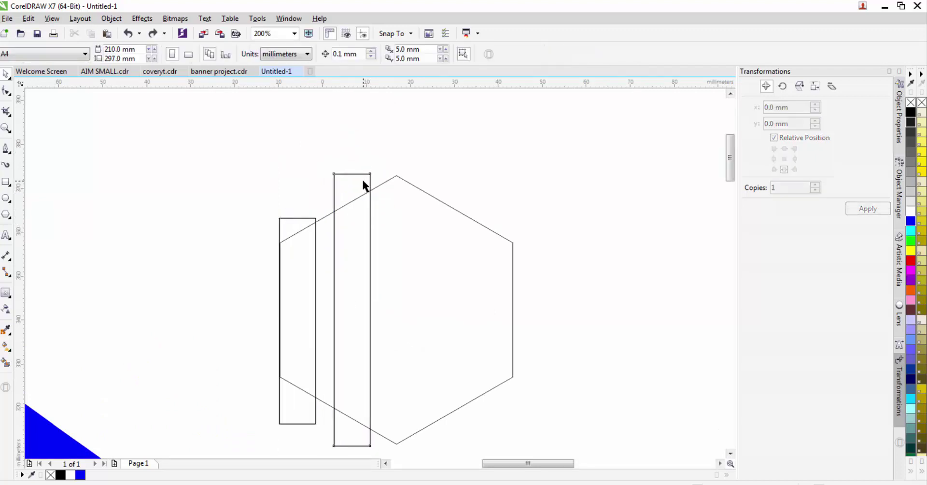
Copy the tall rectangle twice to its right across the hexagon and shift the first two rectangles slightly right.
click(358, 181)
drag(358, 181, 434, 187)
click(337, 188)
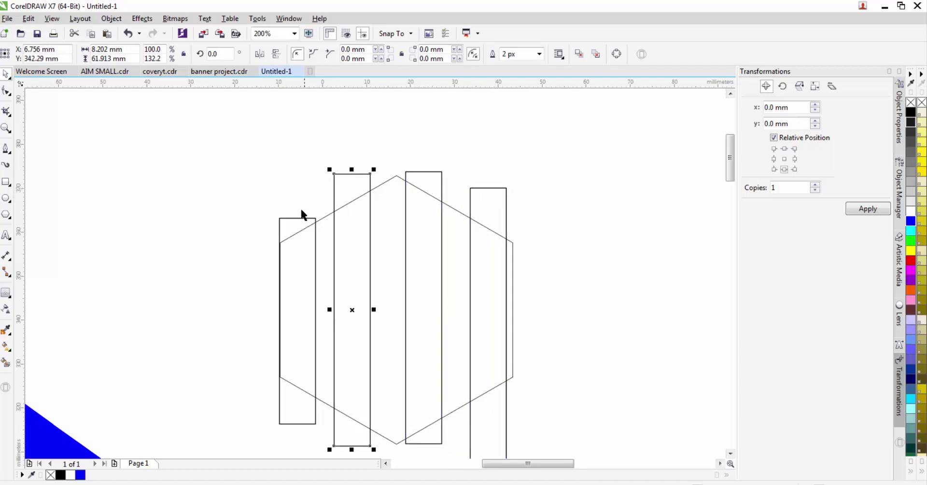
shift+click(300, 217)
drag(361, 187, 361, 187)
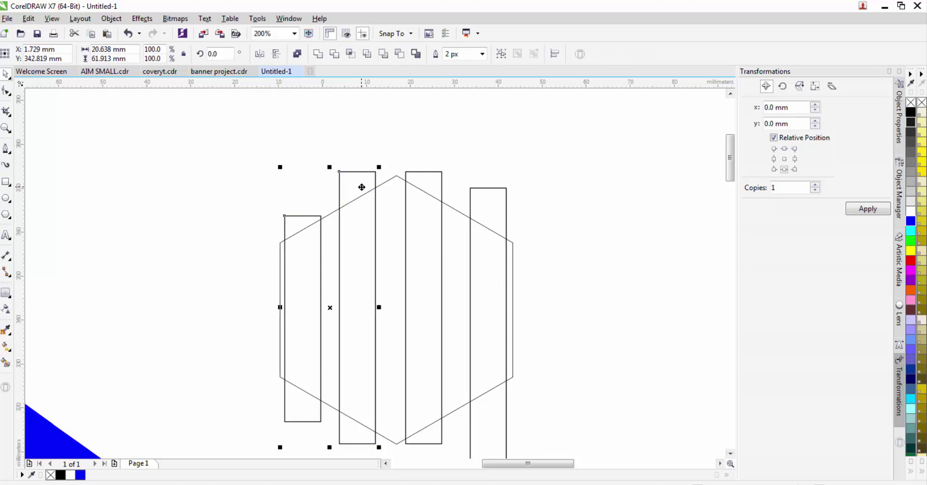
Intersect the four rectangles with the hexagon and move the original rectangles away, above the existing IIA logo.
shift+click(434, 181)
shift+click(493, 198)
click(515, 207)
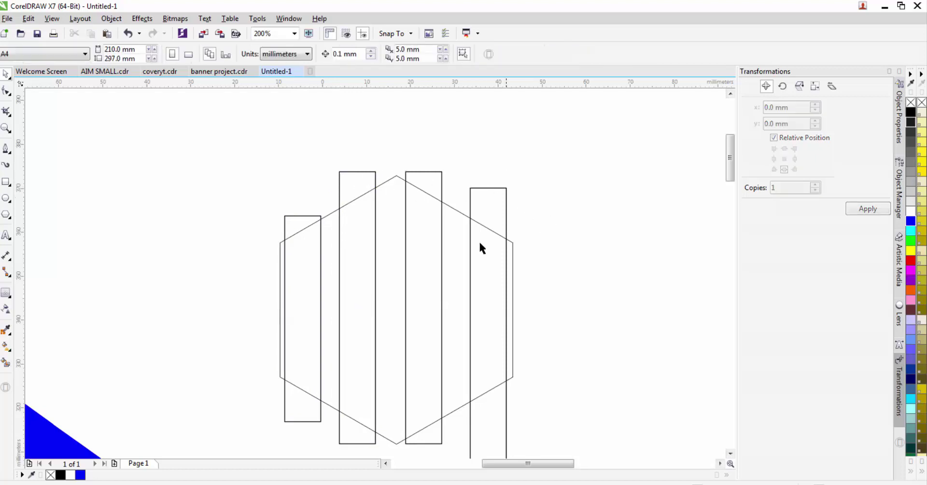
click(454, 243)
shift+click(498, 201)
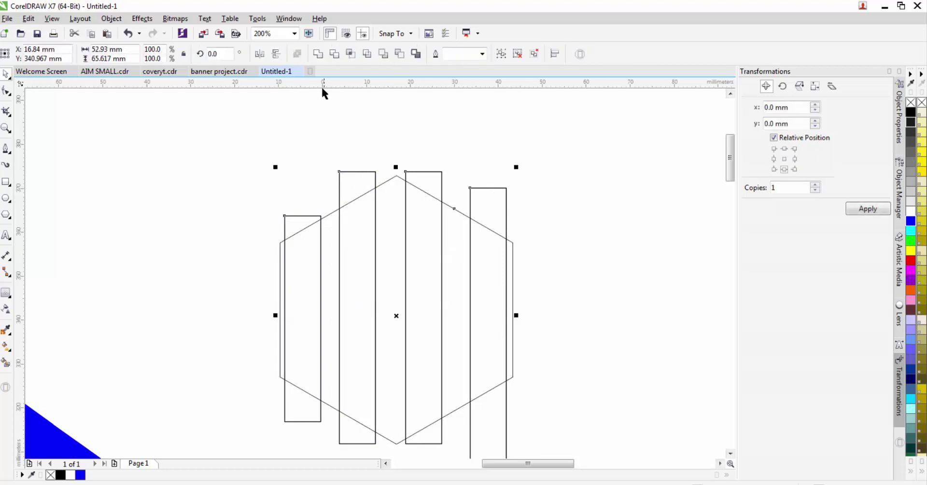
click(351, 54)
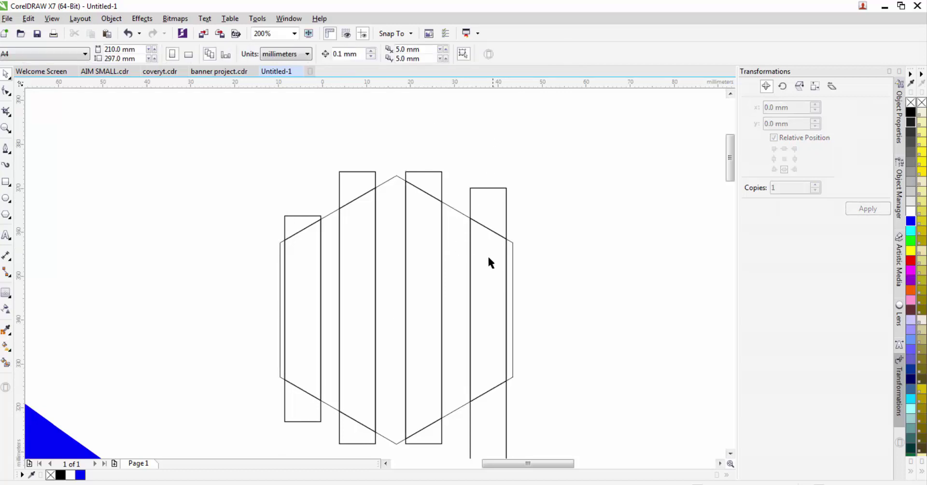
scroll(474, 261, down, 2)
drag(497, 213, 307, 143)
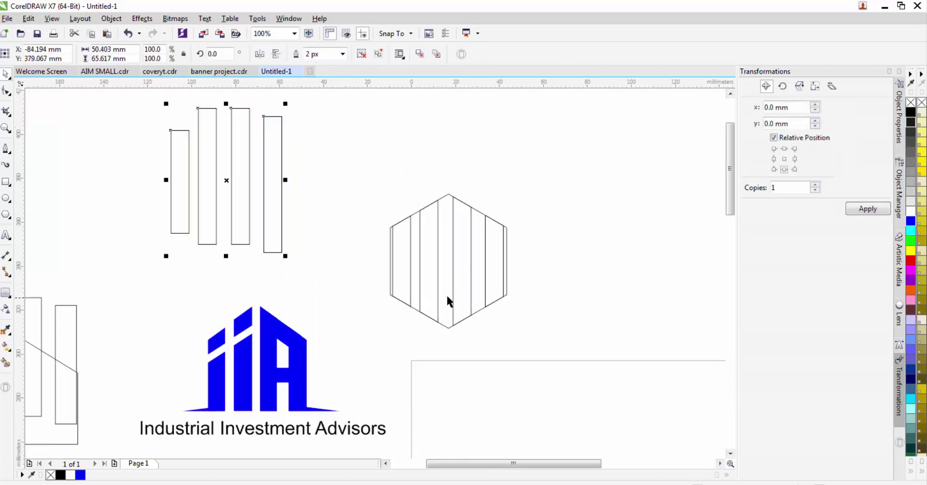
scroll(499, 302, up, 2)
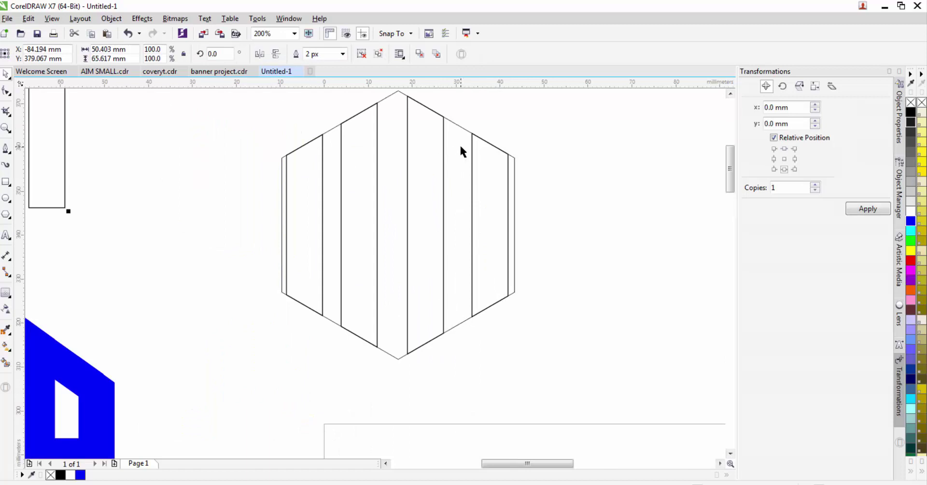
scroll(458, 146, down, 2)
drag(458, 146, 413, 207)
scroll(457, 114, up, 2)
key(ctrl+z)
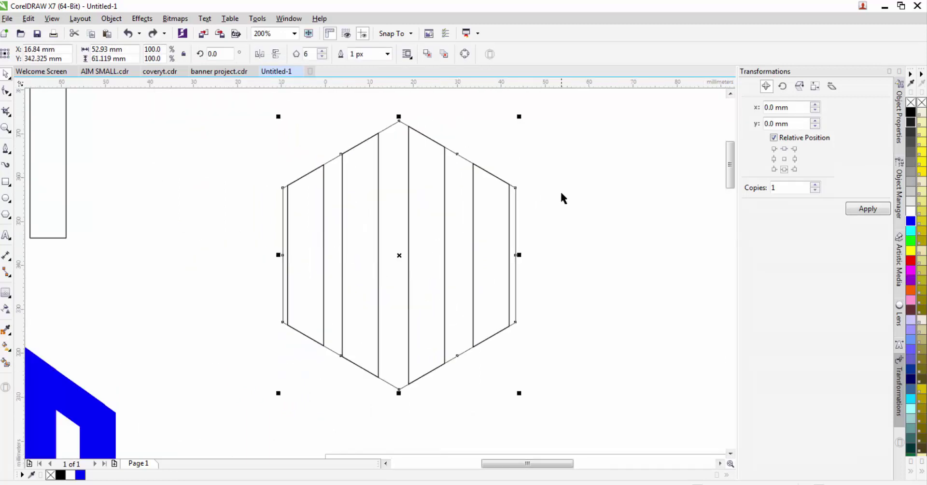
click(562, 196)
scroll(461, 188, up, 1)
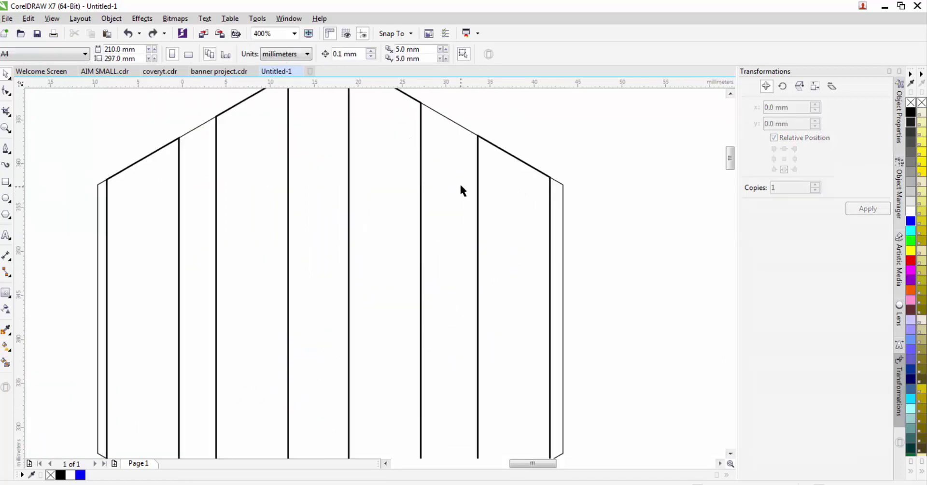
Copy the A's slanted top piece and its crossbar from the IIA logo onto the two rightmost hexagon bars.
scroll(461, 186, down, 1)
scroll(449, 210, down, 2)
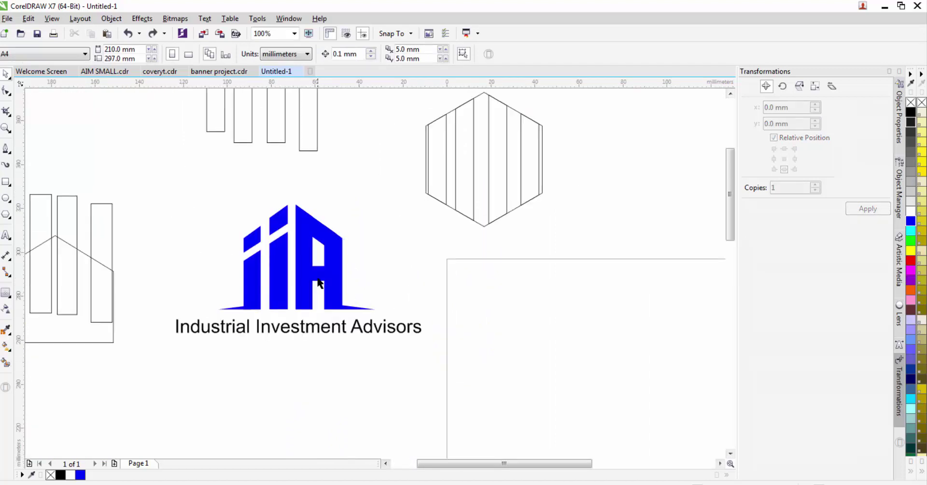
click(317, 278)
shift+click(320, 239)
drag(318, 240, 535, 114)
scroll(534, 114, up, 1)
scroll(530, 211, up, 1)
scroll(528, 211, down, 1)
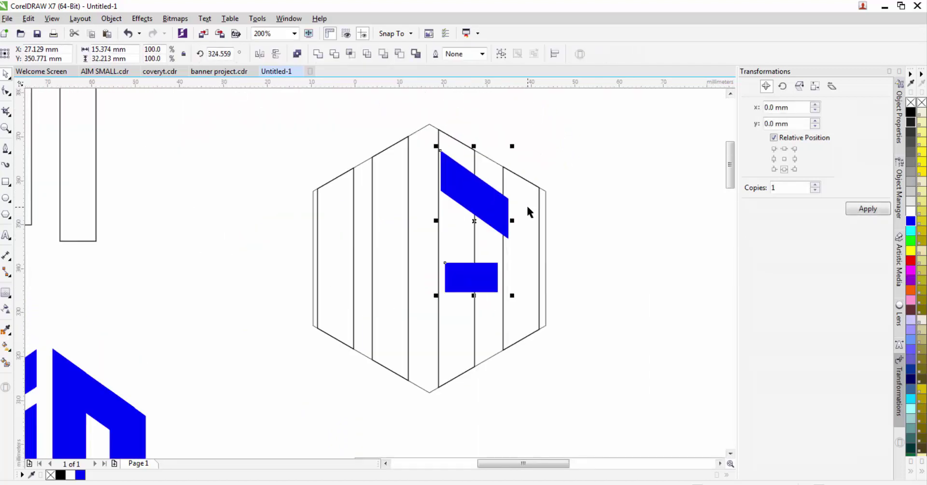
Fill the four intersected bars with blue and set their outline to None.
click(454, 228)
click(911, 220)
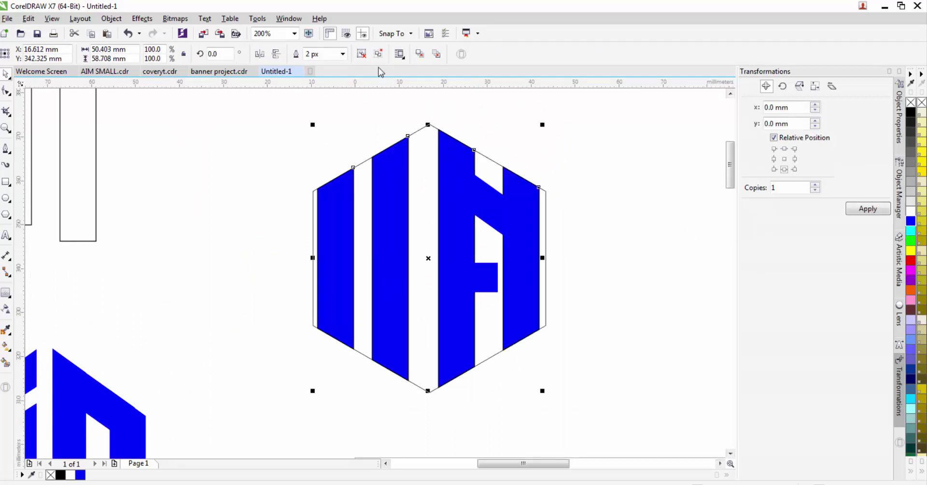
click(343, 54)
click(314, 73)
scroll(526, 151, up, 1)
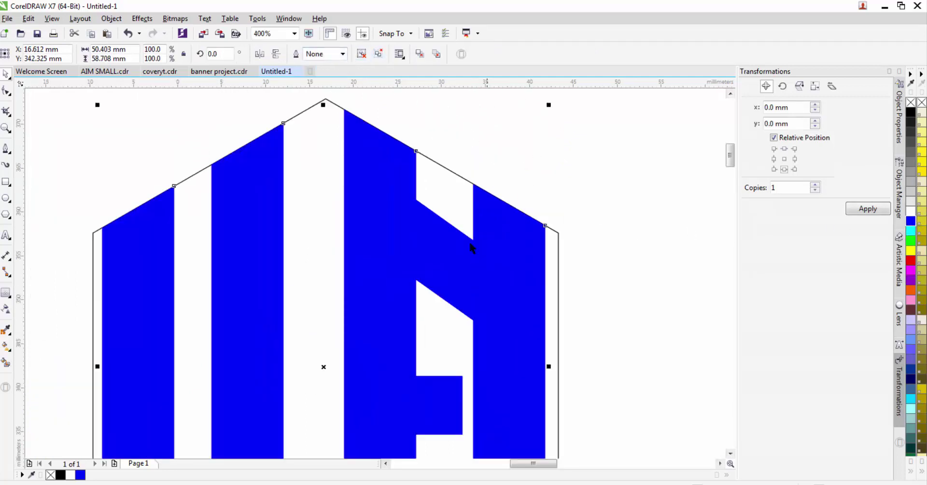
Skew the A's slanted top piece to a flatter slope and raise it to the hexagon's upper-right edge.
click(471, 247)
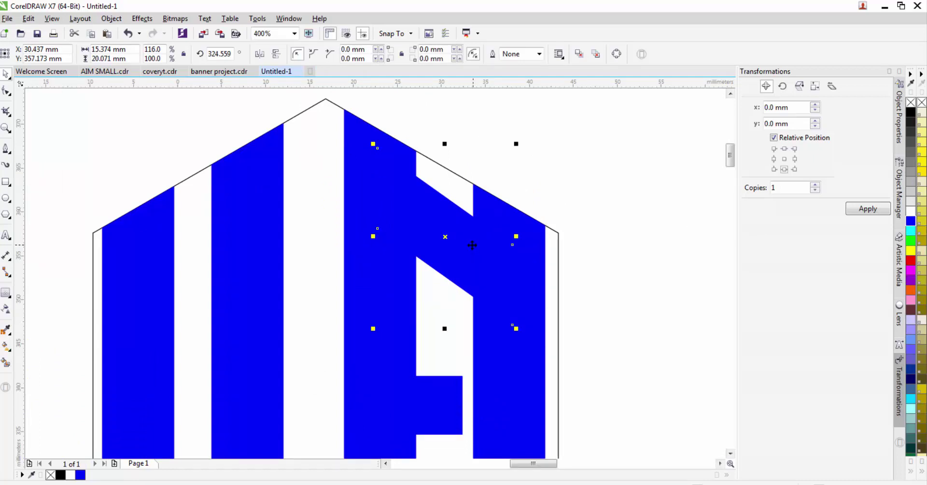
click(472, 245)
drag(516, 237, 516, 210)
click(449, 224)
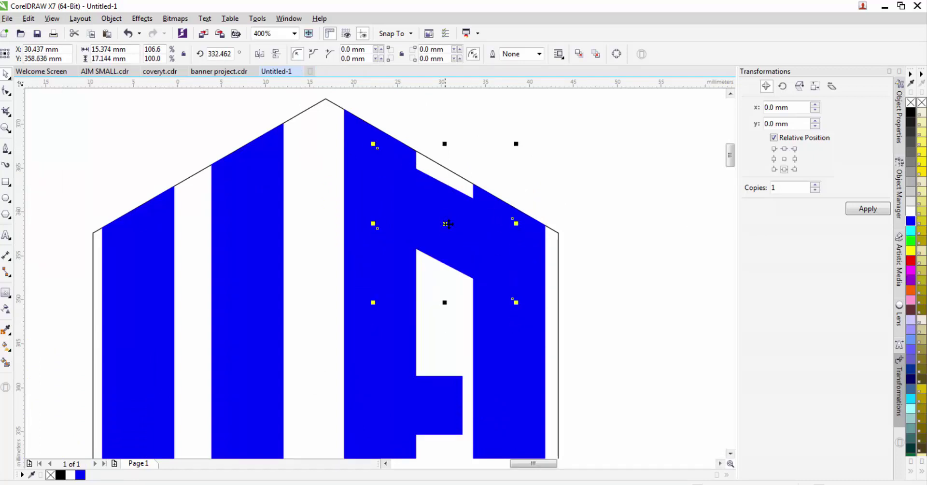
drag(448, 224, 448, 208)
click(448, 208)
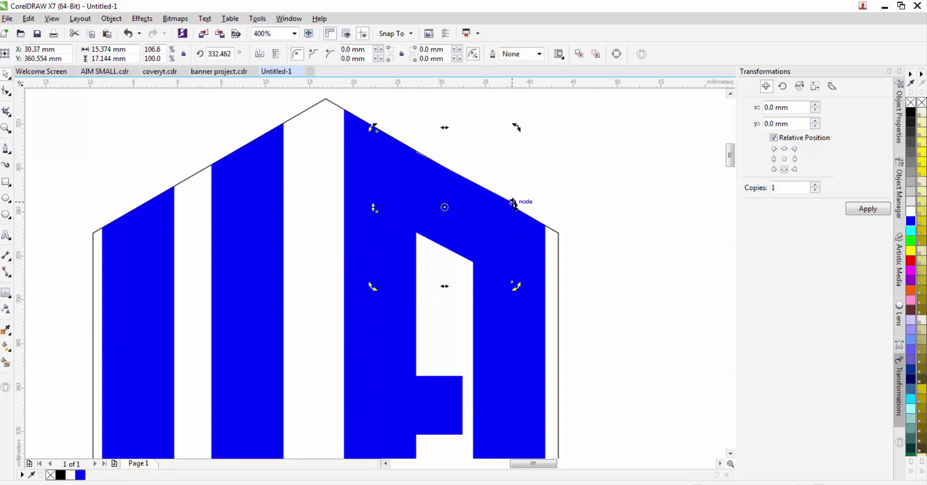
Fine-tune the skew of the A's top piece so its upper edge follows the hexagon's outline.
drag(517, 207, 524, 209)
scroll(438, 167, up, 1)
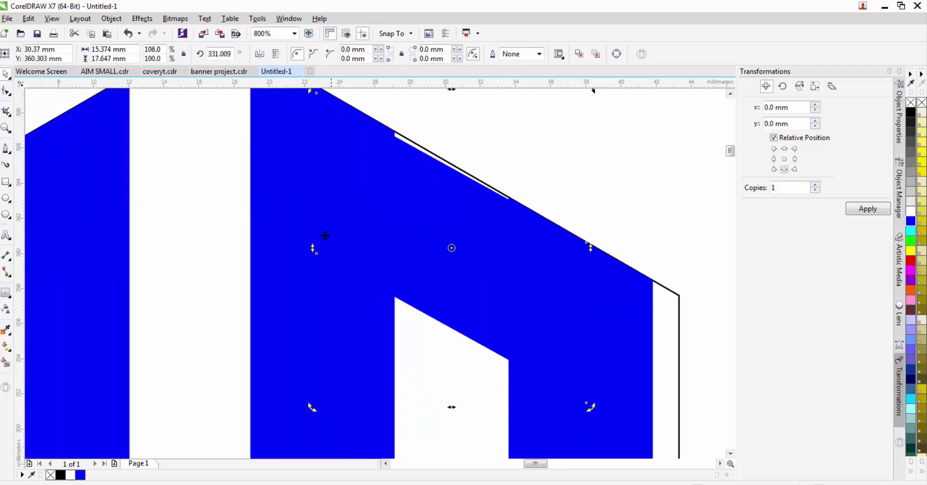
drag(314, 249, 314, 241)
scroll(396, 218, down, 1)
scroll(416, 207, down, 1)
key(Escape)
Widen the A's crossbar to about 17 mm so it joins both legs, and raise it slightly.
scroll(427, 314, up, 1)
click(427, 318)
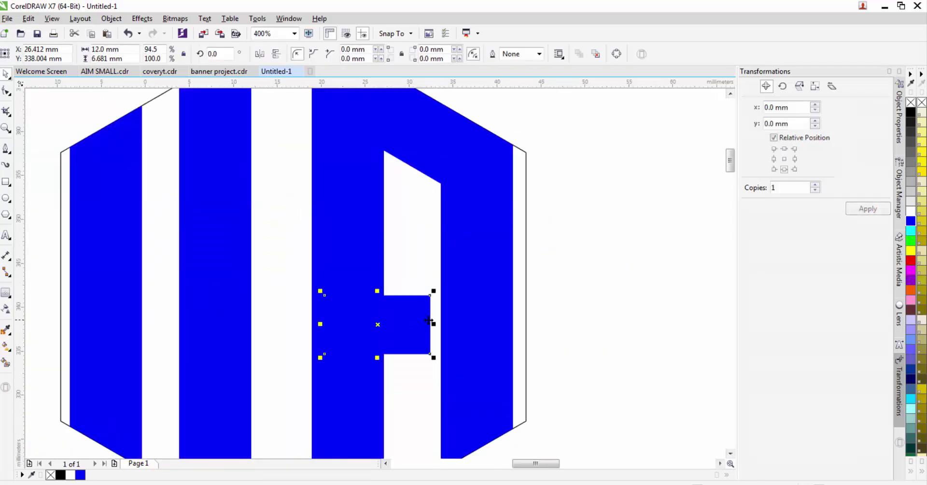
drag(435, 325, 479, 319)
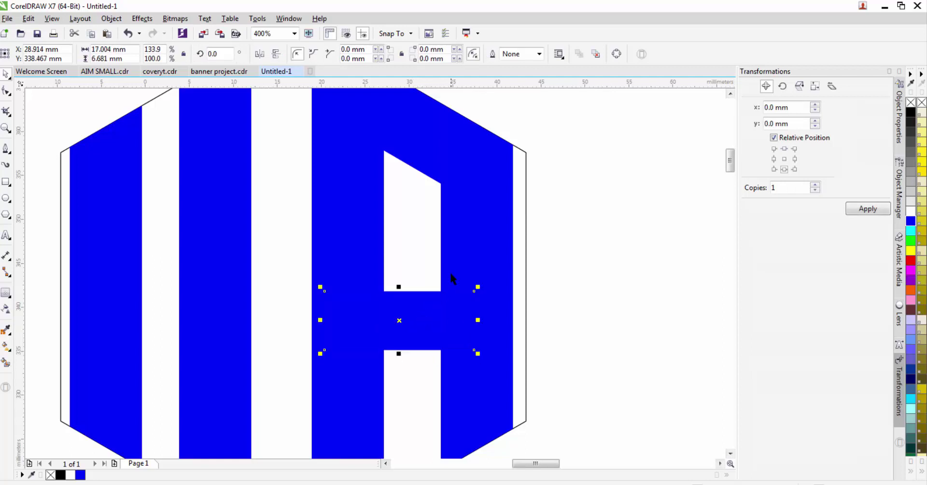
scroll(440, 196, down, 1)
key(Escape)
scroll(335, 233, up, 1)
scroll(399, 198, down, 1)
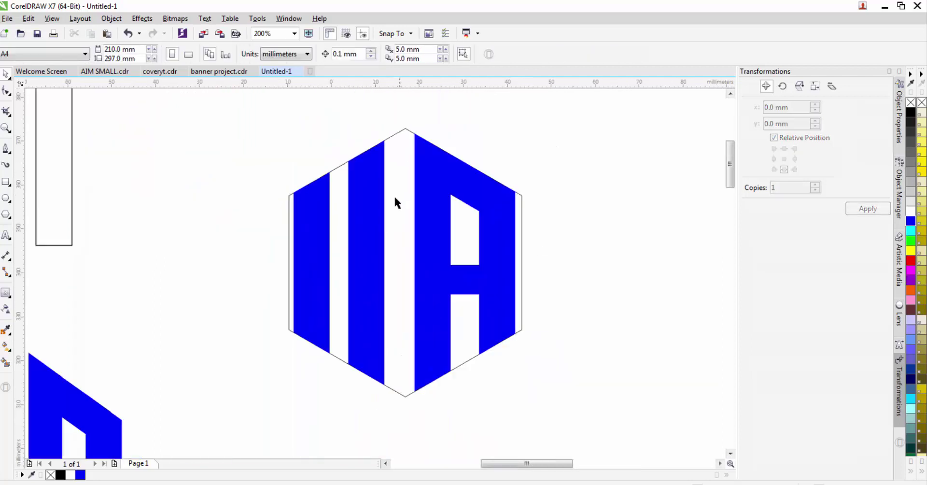
click(439, 267)
scroll(372, 300, down, 1)
key(Escape)
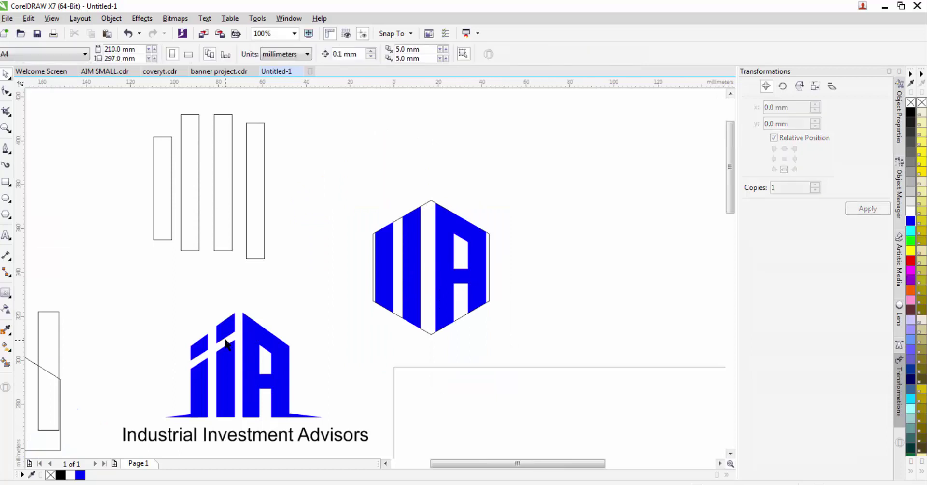
scroll(487, 237, up, 1)
scroll(452, 271, down, 1)
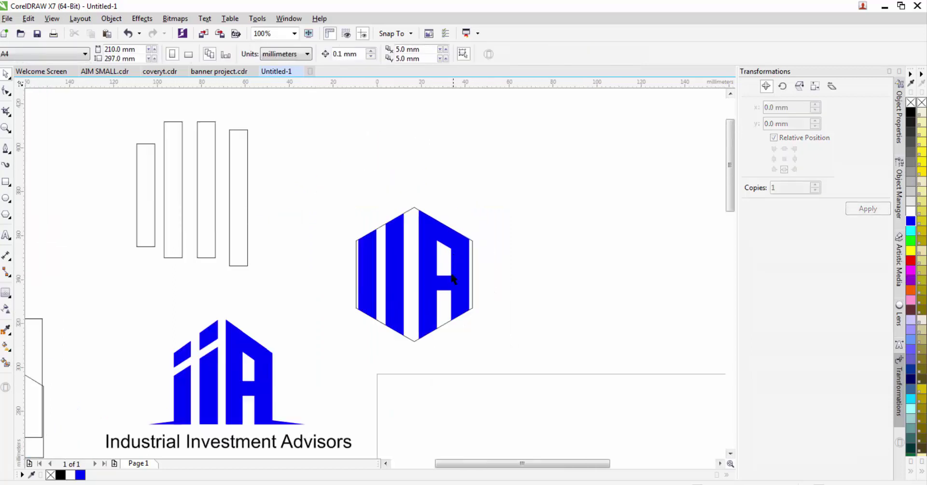
Copy the A's crossbar across the two left bars and reduce the copy's height to about 2.3 mm.
scroll(421, 244, up, 1)
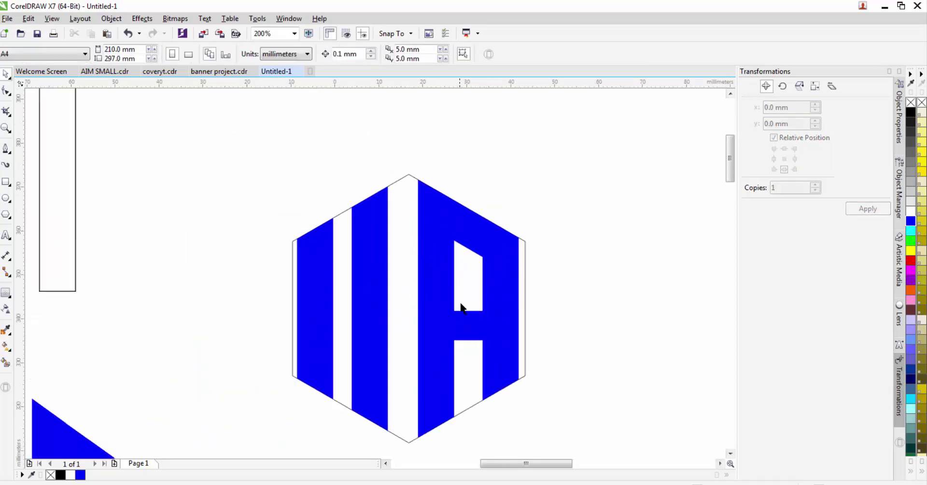
click(468, 315)
drag(469, 315, 357, 263)
scroll(358, 263, up, 1)
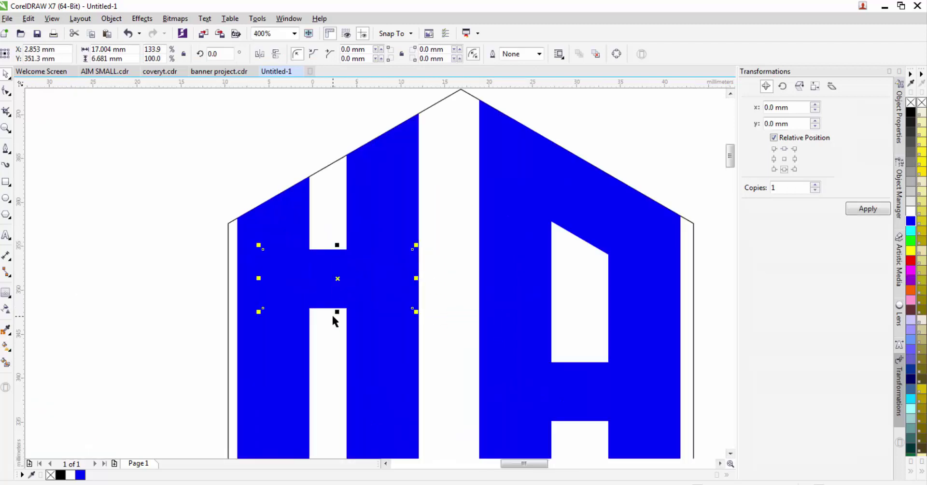
drag(338, 312, 335, 270)
click(335, 267)
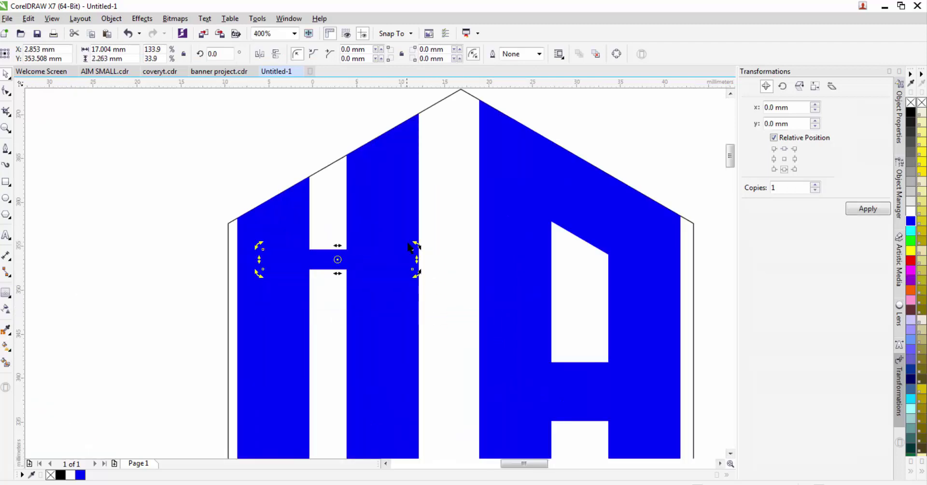
Rotate the thin strip about 27.6° and use it as white diagonal strips across the two left bars.
drag(418, 244, 401, 209)
click(347, 263)
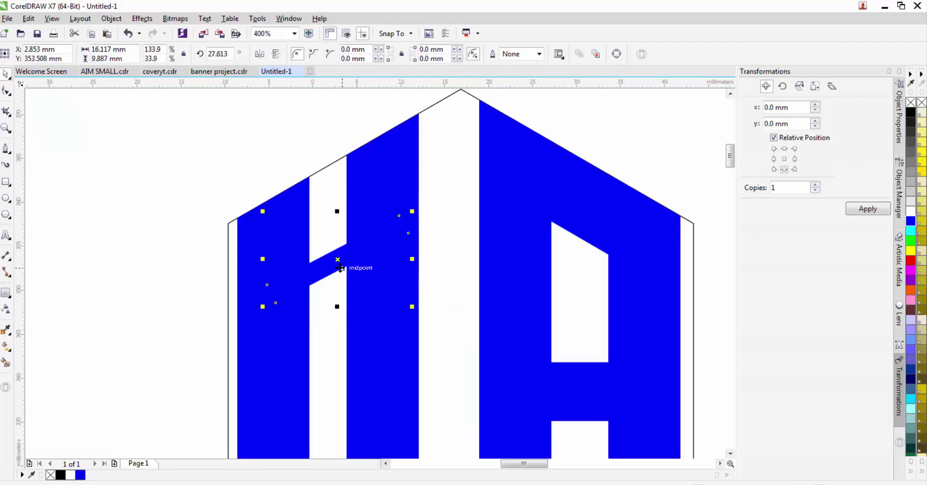
drag(347, 263, 331, 240)
click(70, 476)
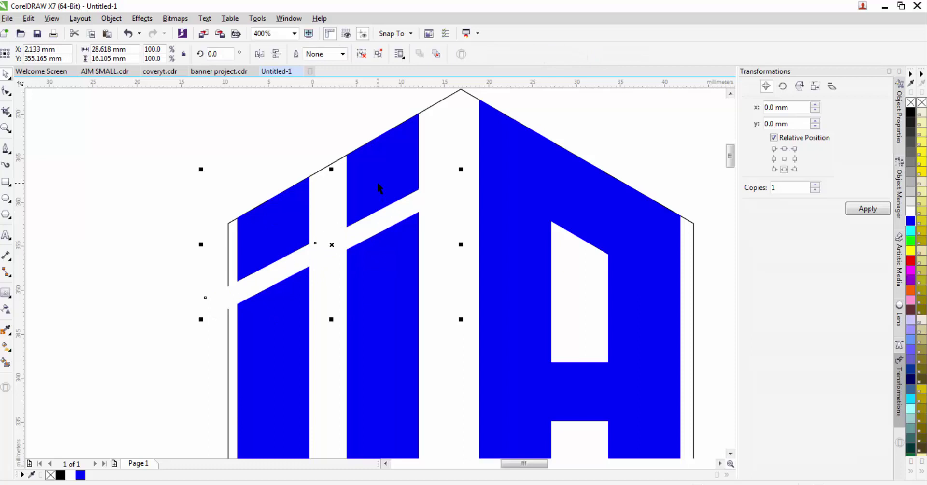
Trim the two left bars with the white diagonal strips and delete the strips.
scroll(380, 189, down, 2)
click(381, 252)
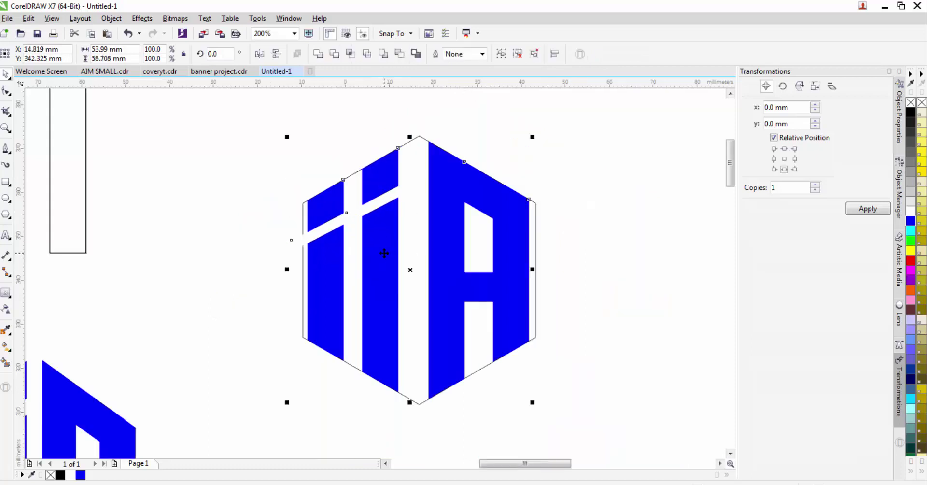
click(343, 97)
drag(383, 198, 222, 294)
key(Delete)
drag(391, 239, 488, 197)
key(ctrl+z)
Enlarge the outlined hexagon around the letters to about 62 × 71.6 mm, with a smaller concentric copy inside it.
click(604, 149)
click(409, 198)
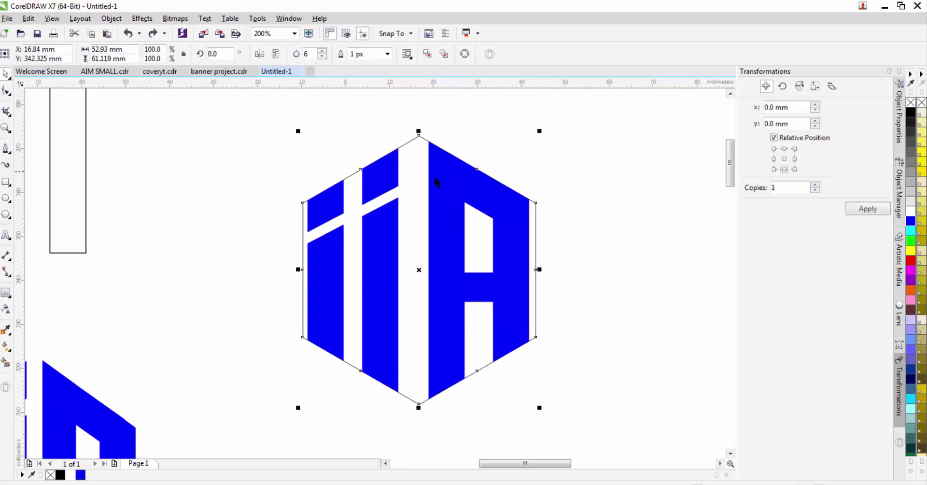
scroll(456, 187, down, 1)
scroll(492, 162, up, 1)
drag(504, 159, 515, 132)
click(512, 218)
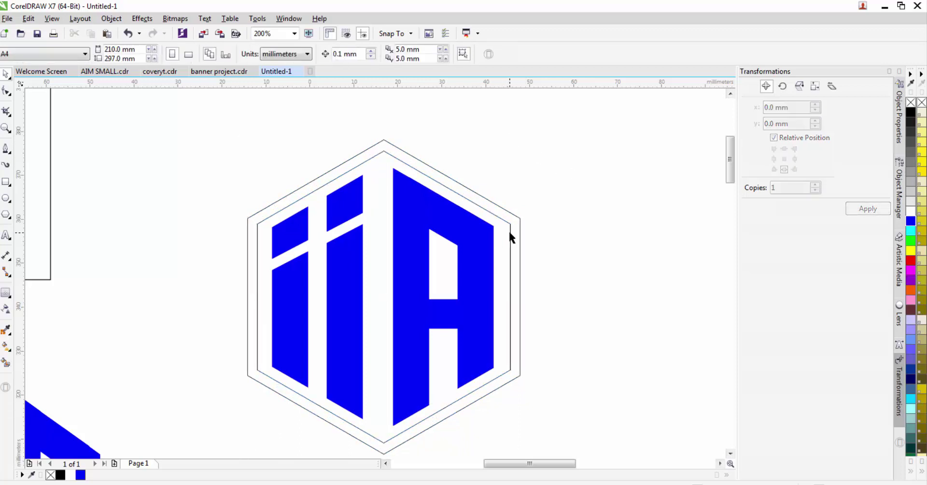
Replace the inner hexagon with a concentric copy of the outer one, scaled down to about 58.2 × 67.2 mm.
drag(510, 233, 448, 179)
key(Delete)
click(438, 171)
key(ctrl+z)
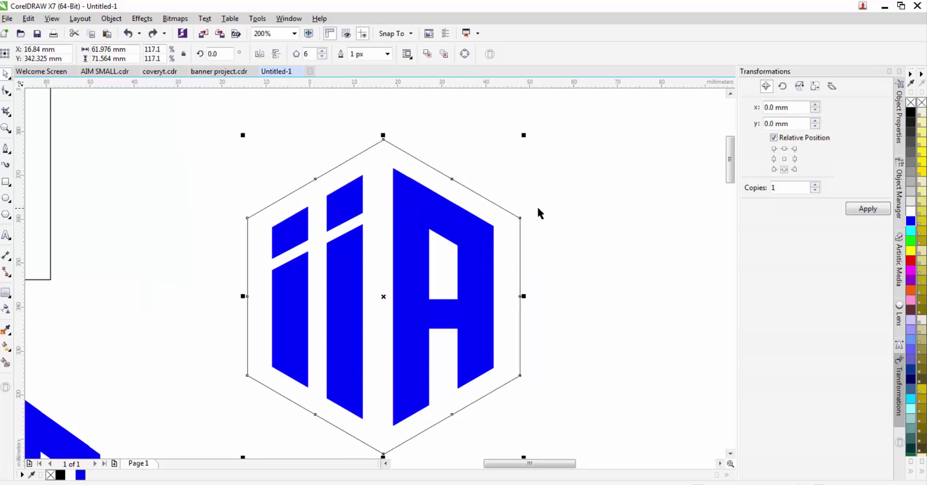
scroll(502, 151, up, 1)
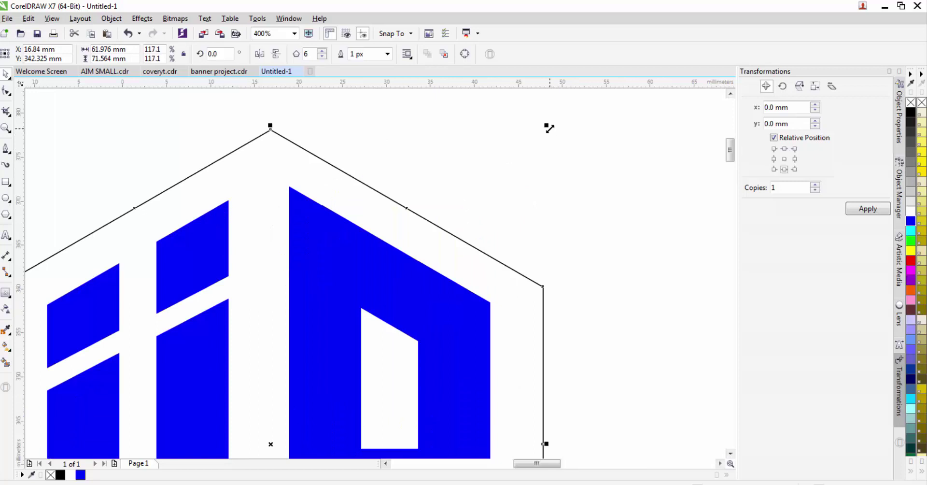
drag(550, 126, 534, 130)
scroll(493, 147, down, 1)
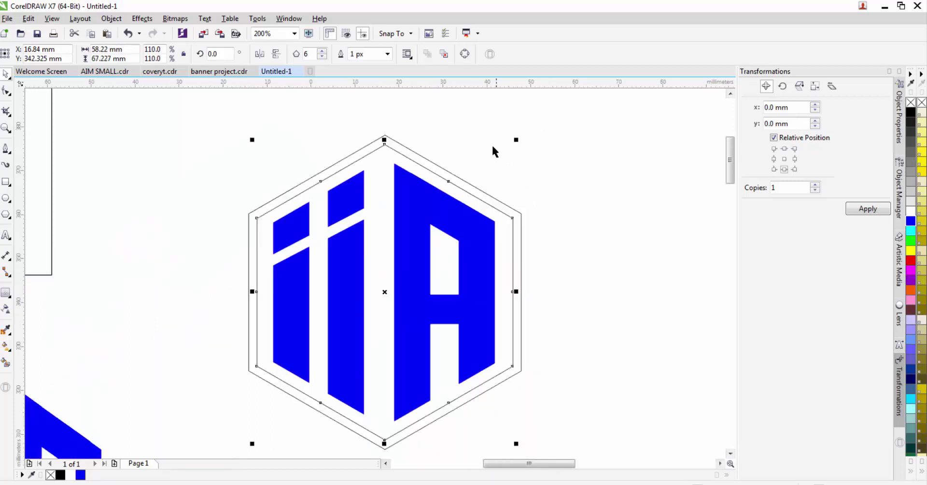
Trim the outer hexagon around the letters with the inner hexagon to form a border ring.
scroll(414, 160, up, 1)
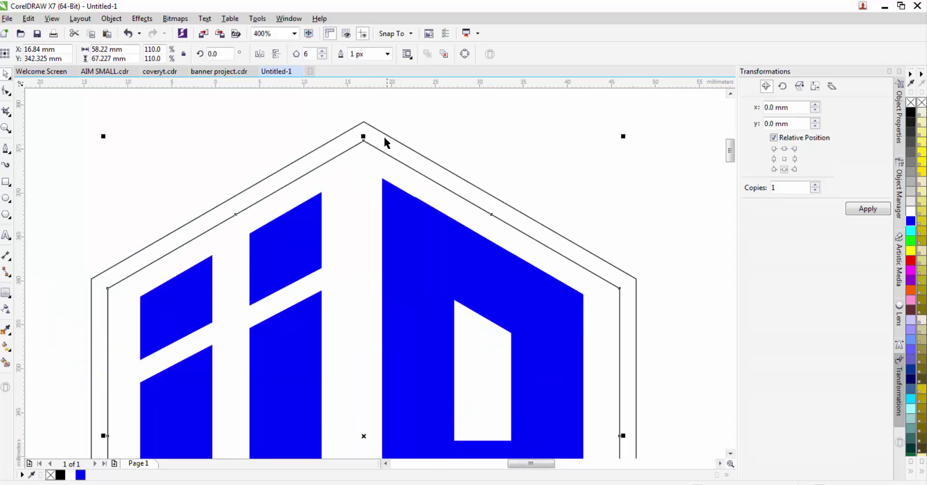
shift+click(381, 130)
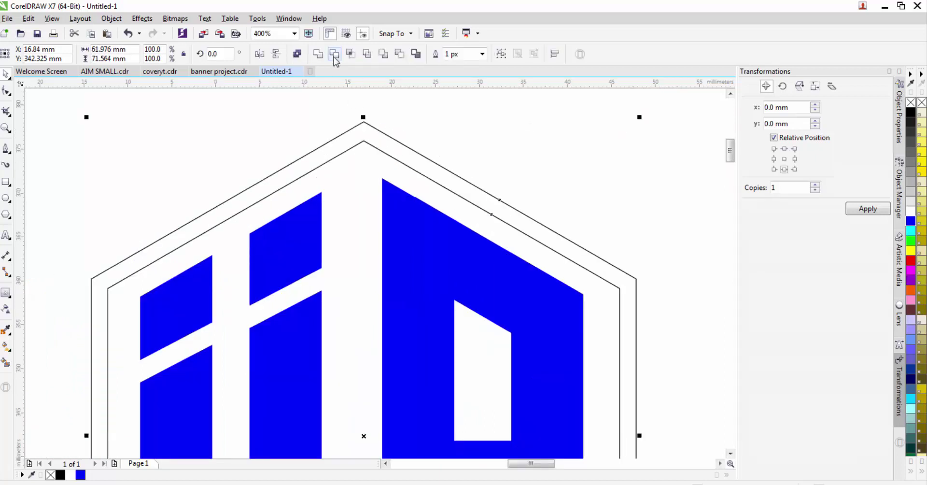
click(334, 54)
click(378, 182)
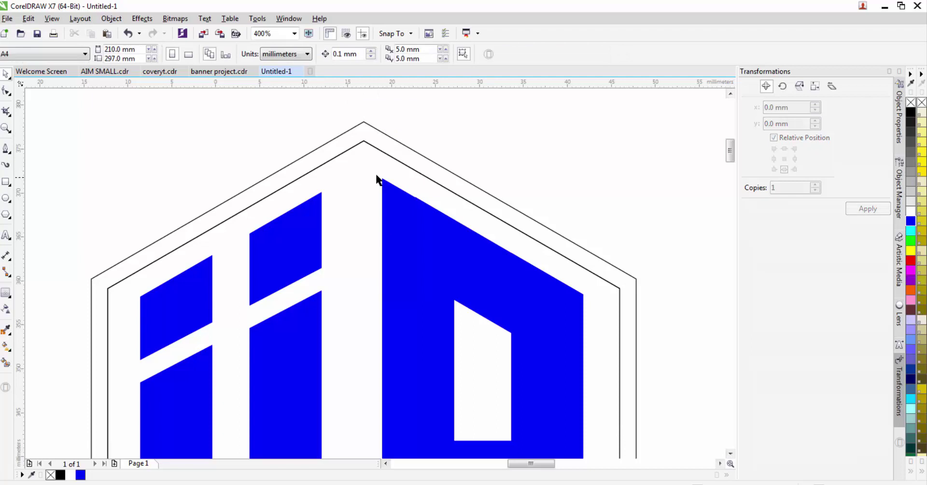
Fill the hexagonal ring with blue and remove its outline.
scroll(387, 132, down, 1)
click(384, 133)
click(911, 221)
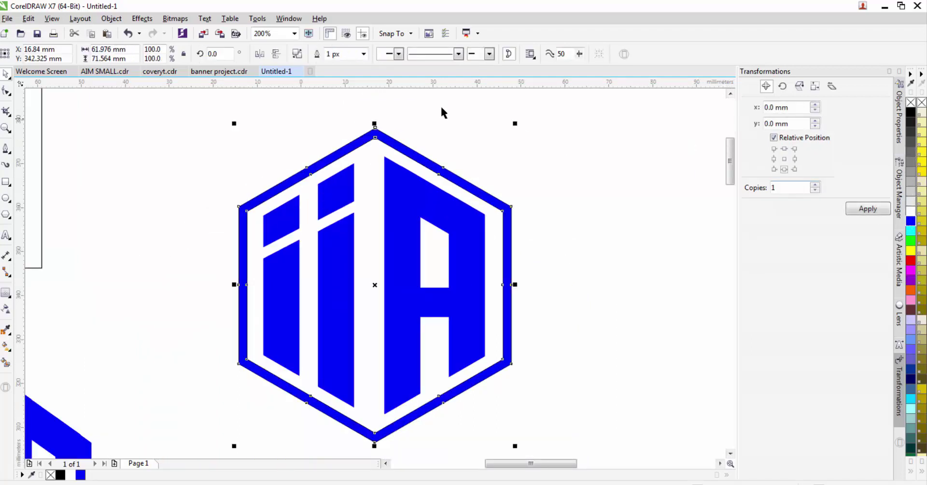
click(365, 54)
click(351, 65)
click(429, 109)
scroll(432, 114, down, 1)
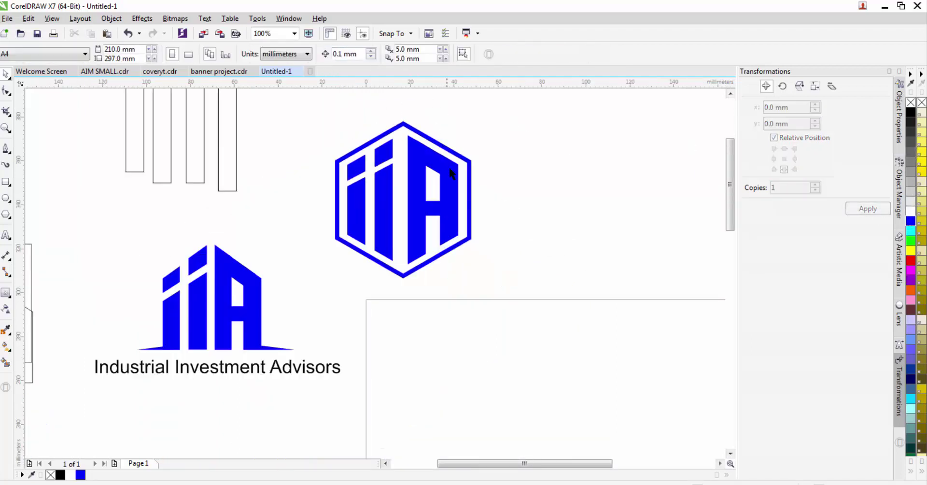
Move the "Industrial Investment Advisors" text from under the first logo to beside the upper part of the hexagon logo.
drag(521, 325, 328, 115)
click(282, 368)
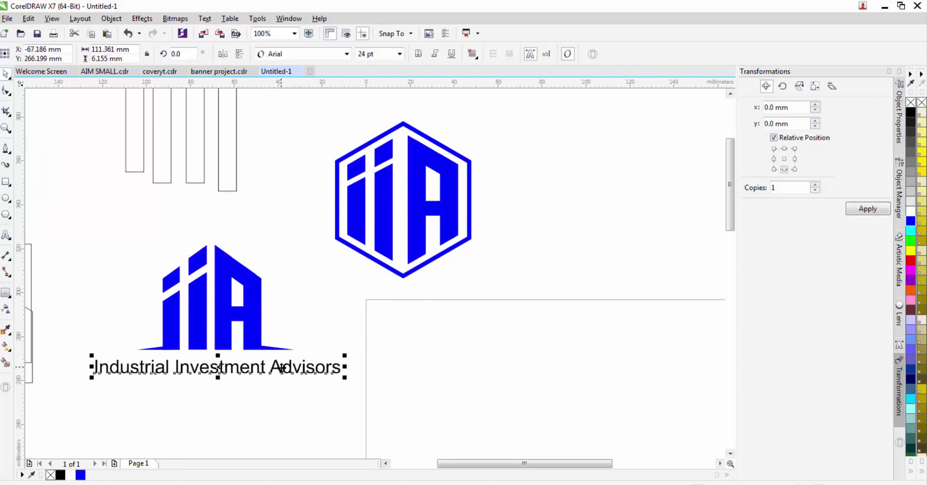
drag(251, 367, 636, 168)
Break the company name into three lines: "Industrial", "Investment" and "Advisors".
double_click(561, 168)
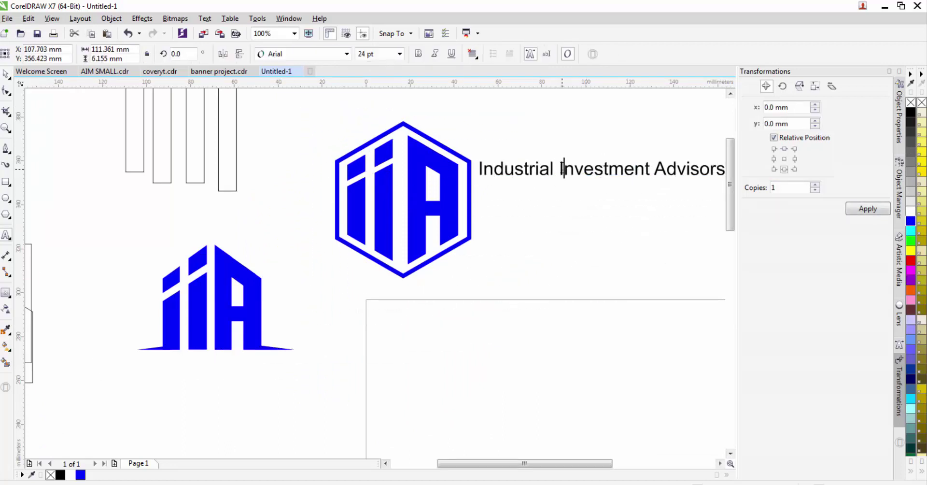
click(559, 168)
key(Return)
click(574, 189)
key(Return)
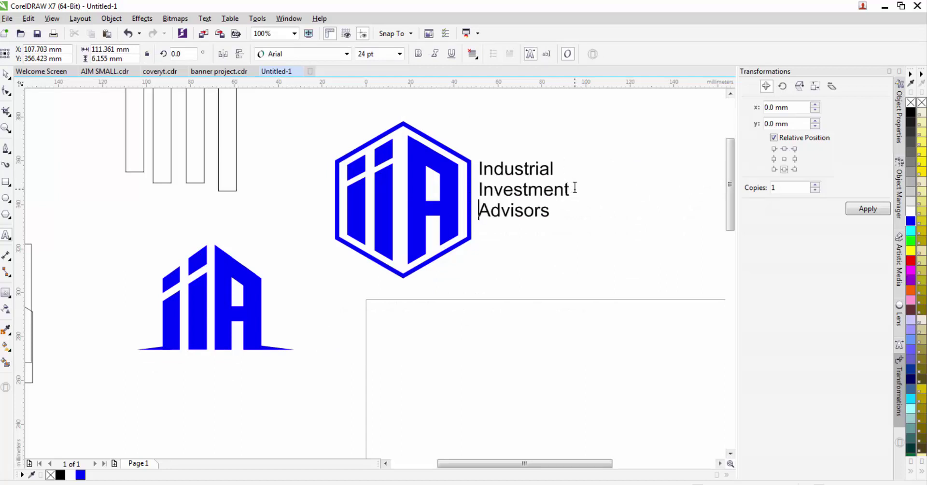
key(Escape)
click(6, 74)
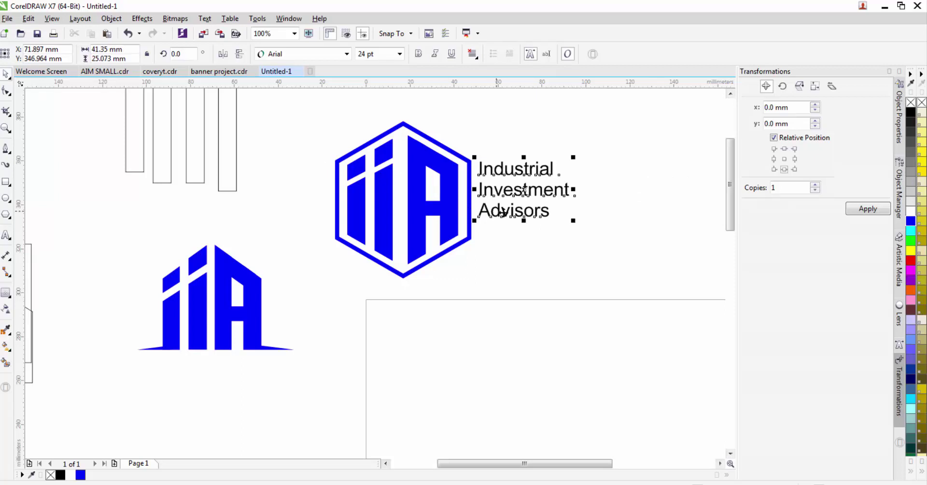
Enlarge the three-line company name proportionally beside the hexagon logo.
scroll(503, 213, down, 1)
scroll(529, 219, up, 1)
drag(532, 222, 589, 242)
click(599, 232)
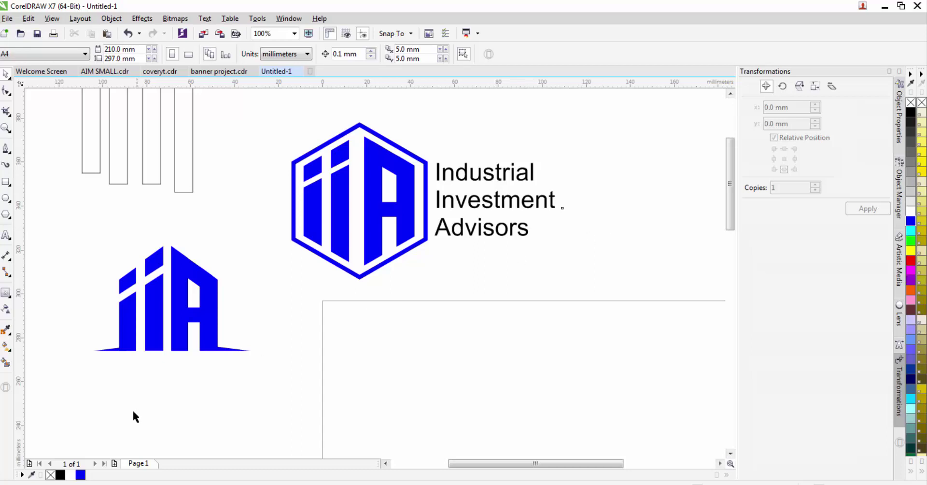
Switch to the Chrome window with 99designs design #44 and open the list of entries of its contest.
click(120, 484)
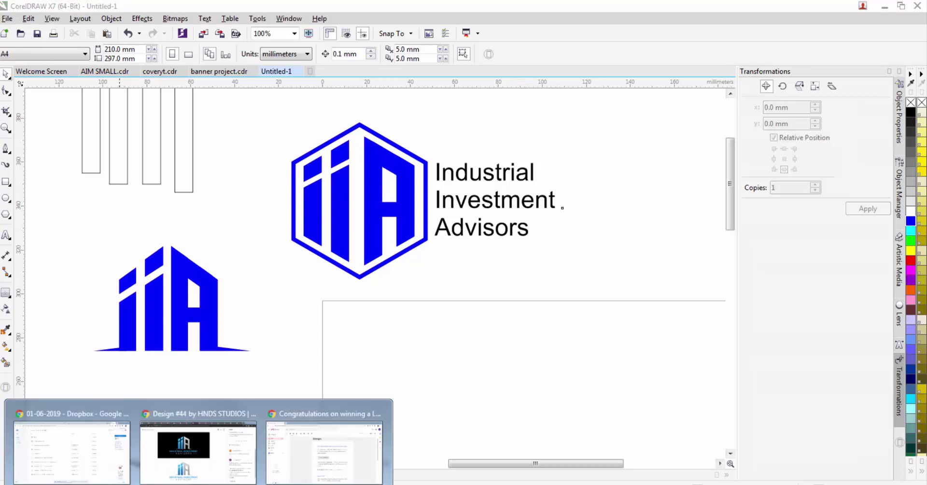
click(198, 444)
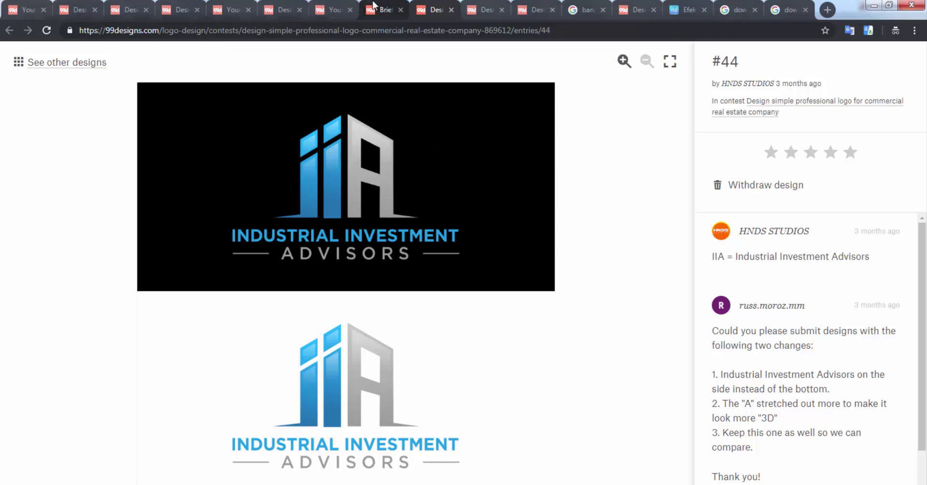
click(763, 106)
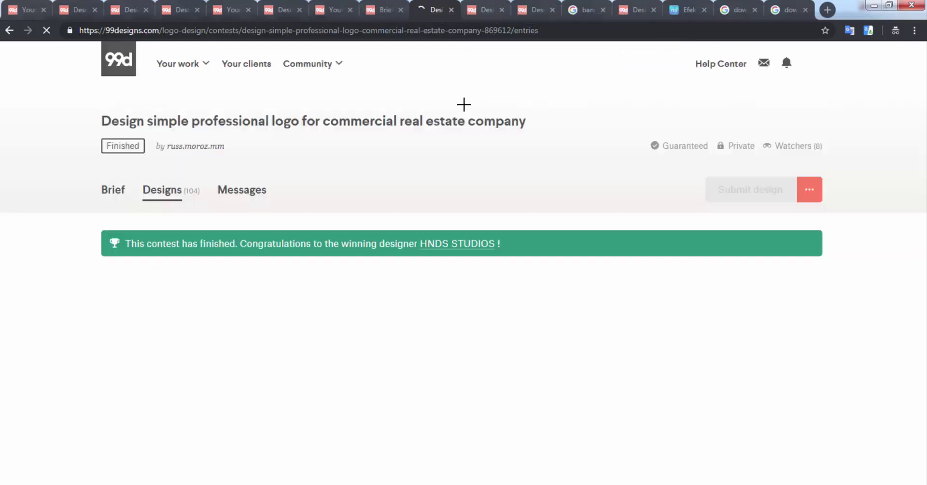
View the winning entry #73 enlarged to compare it with the redrawn logo, and close it.
scroll(199, 239, down, 6)
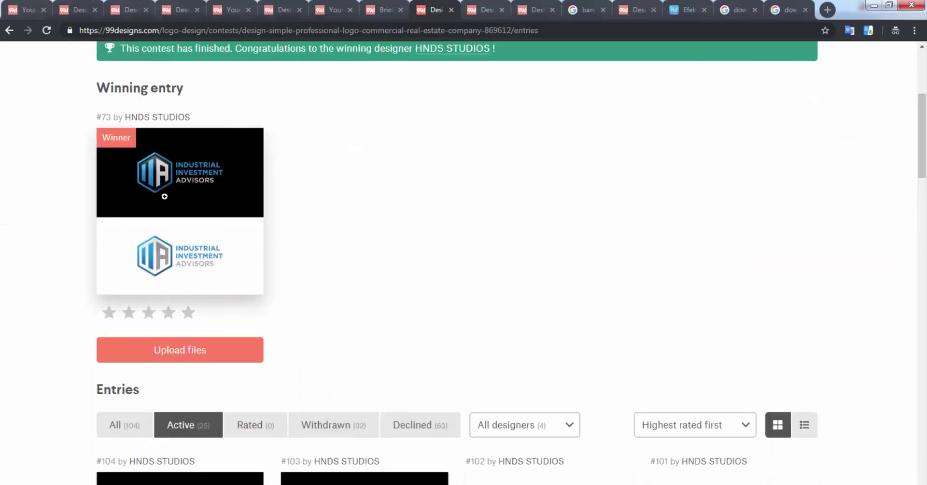
click(199, 240)
click(614, 61)
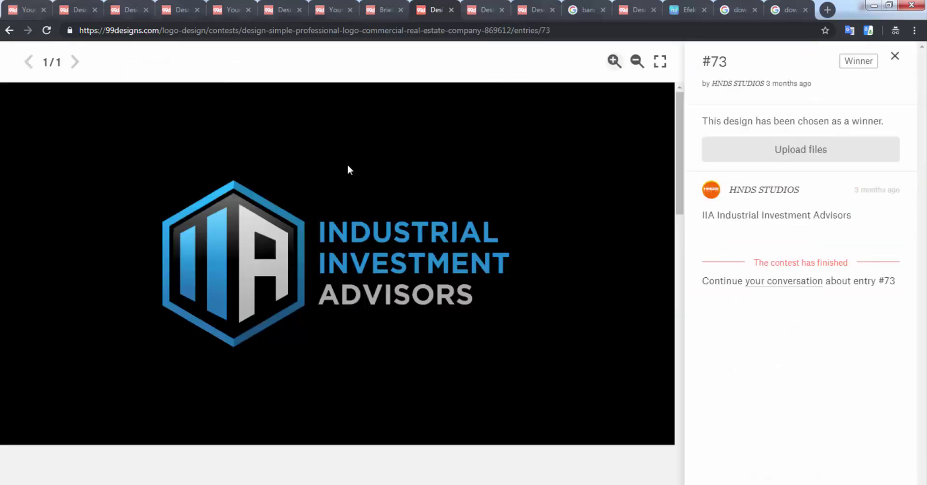
click(895, 56)
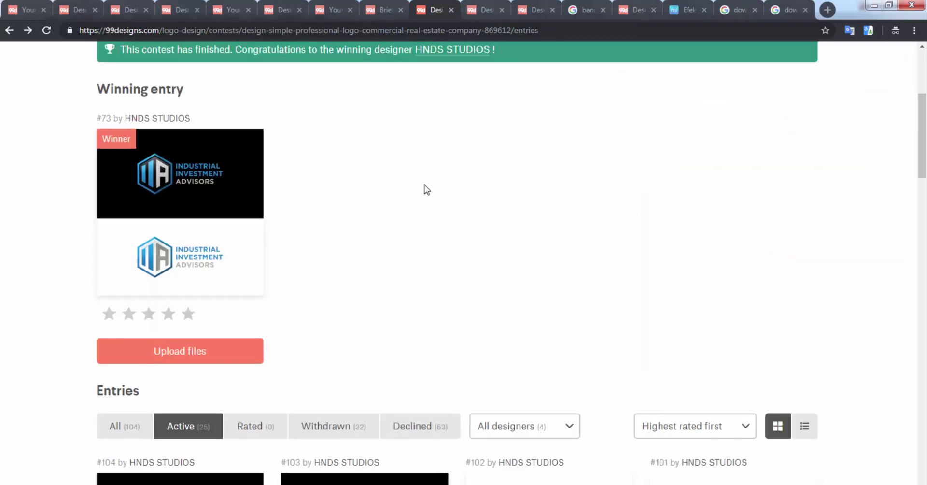
Open the file handover page for the winning entry and look through its design tools and file upload sections.
scroll(425, 189, up, 3)
scroll(296, 251, down, 6)
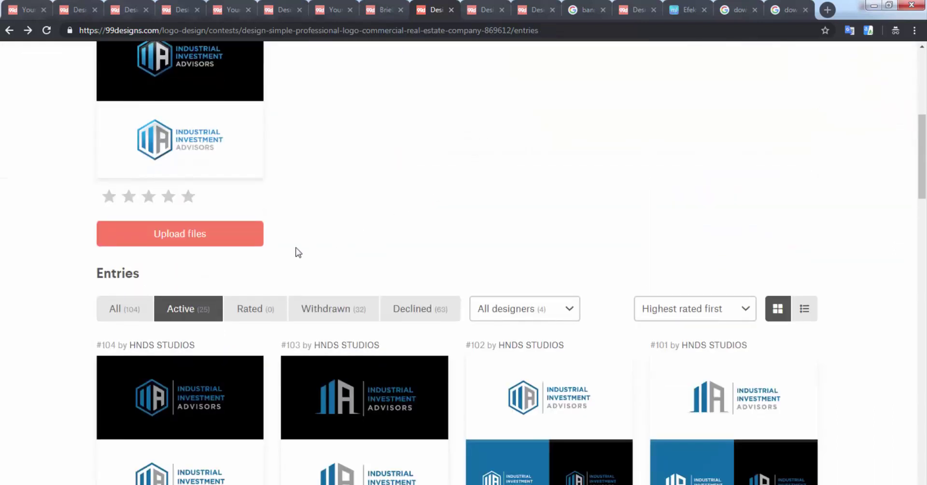
click(203, 236)
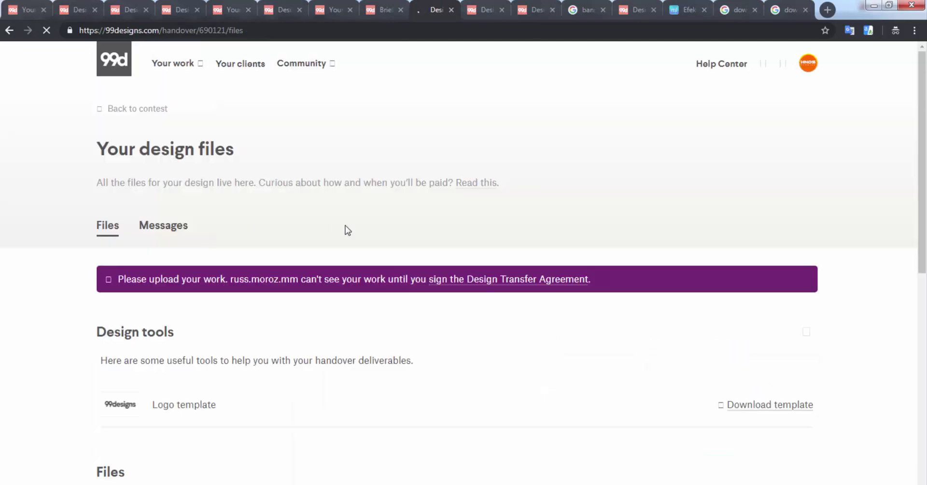
scroll(348, 230, down, 6)
scroll(348, 232, up, 5)
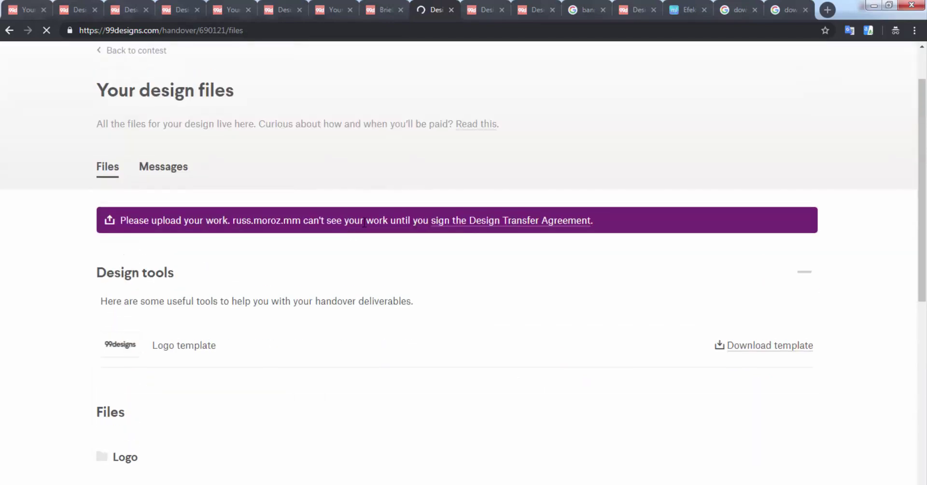
scroll(298, 201, up, 1)
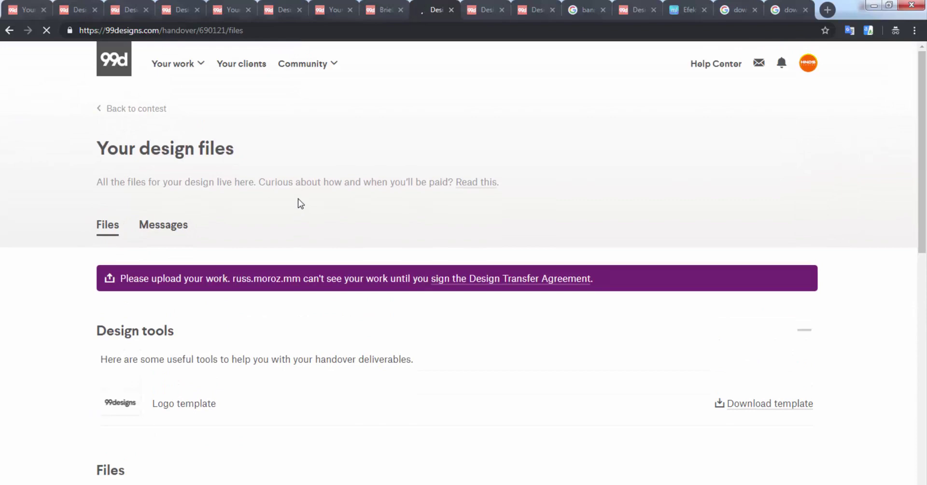
scroll(298, 201, down, 3)
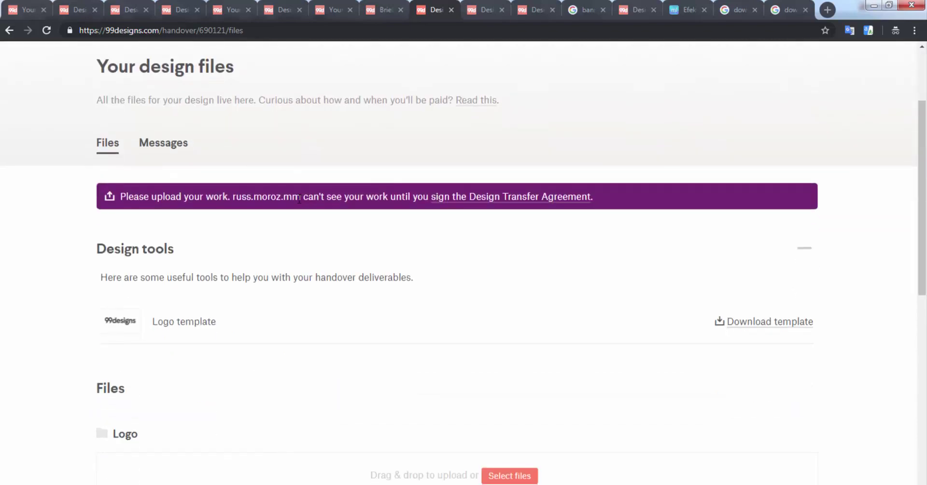